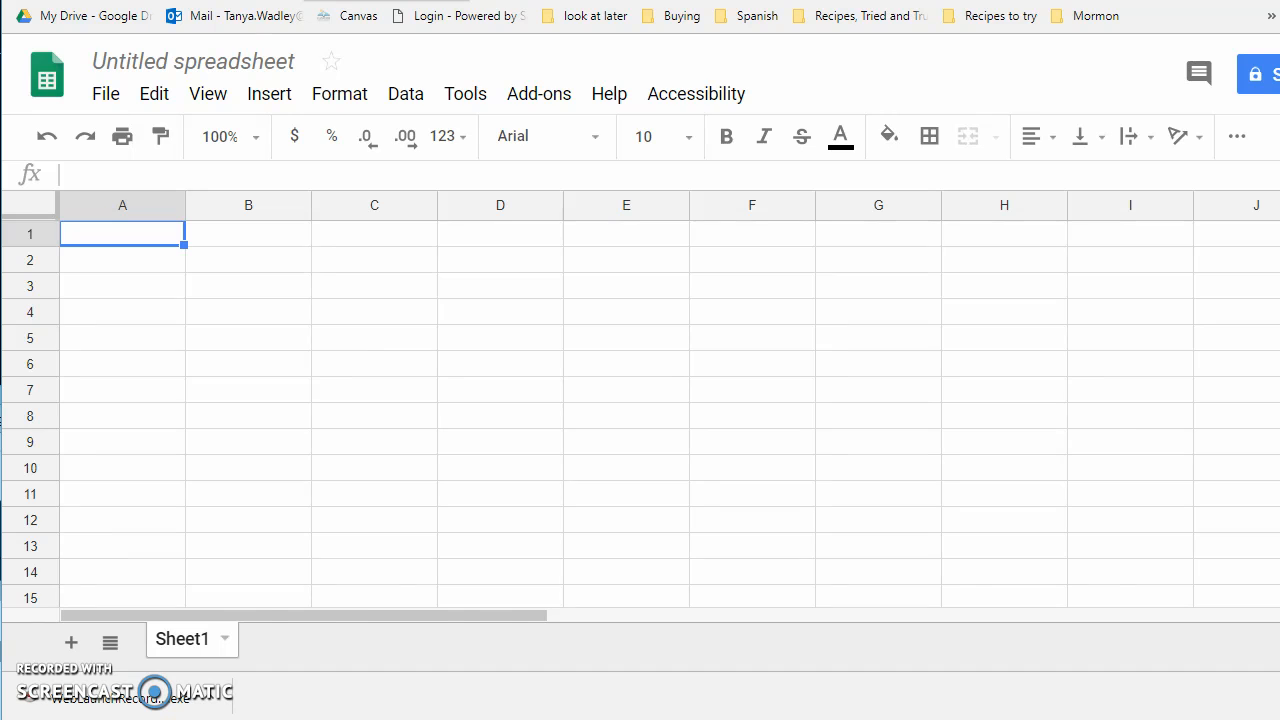
Step: Enter your full name in cell A1, then return to the Spreadsheets 1 worksheet document
key("ctrl+Tab")
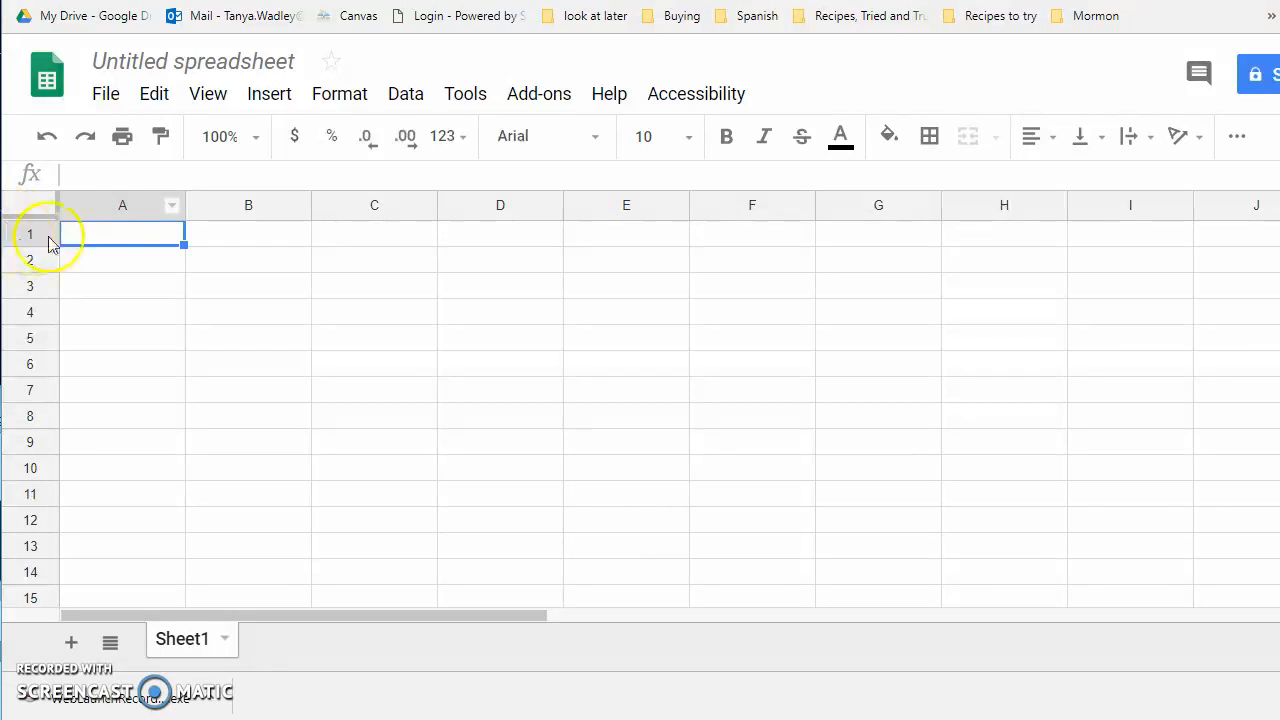
left_click(131, 243)
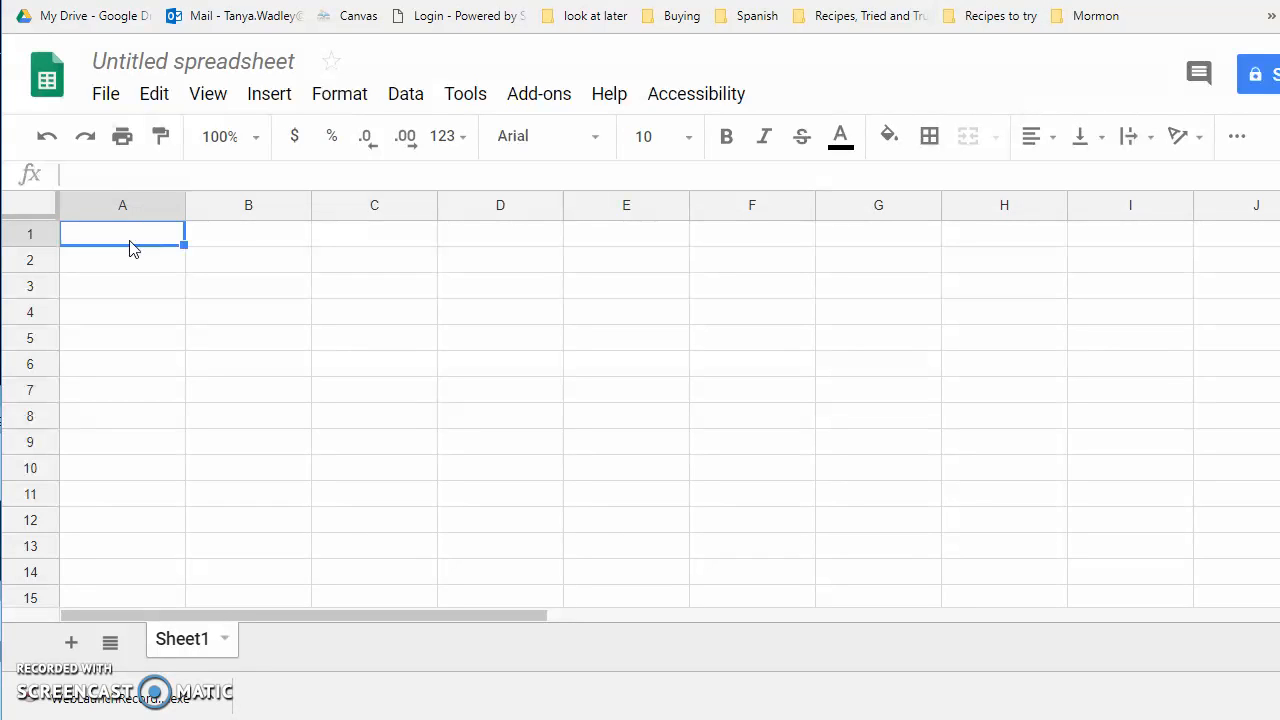
type("Tanya Wadley")
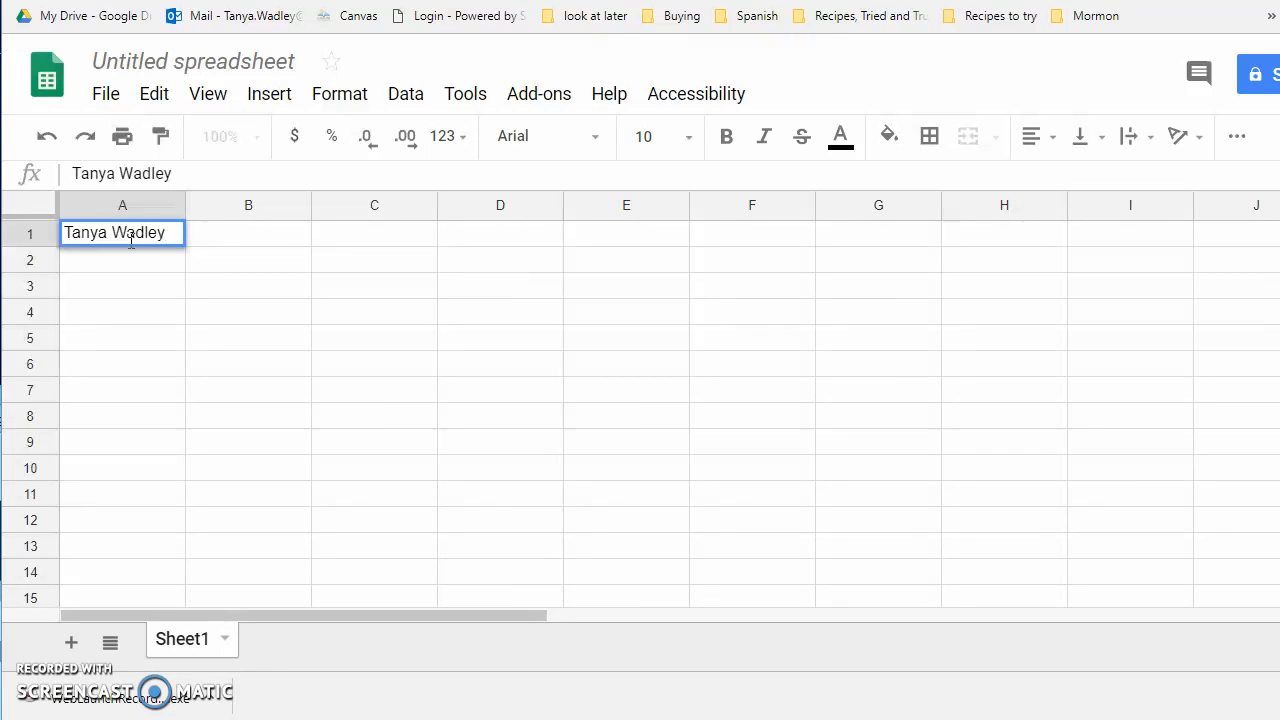
key("Return")
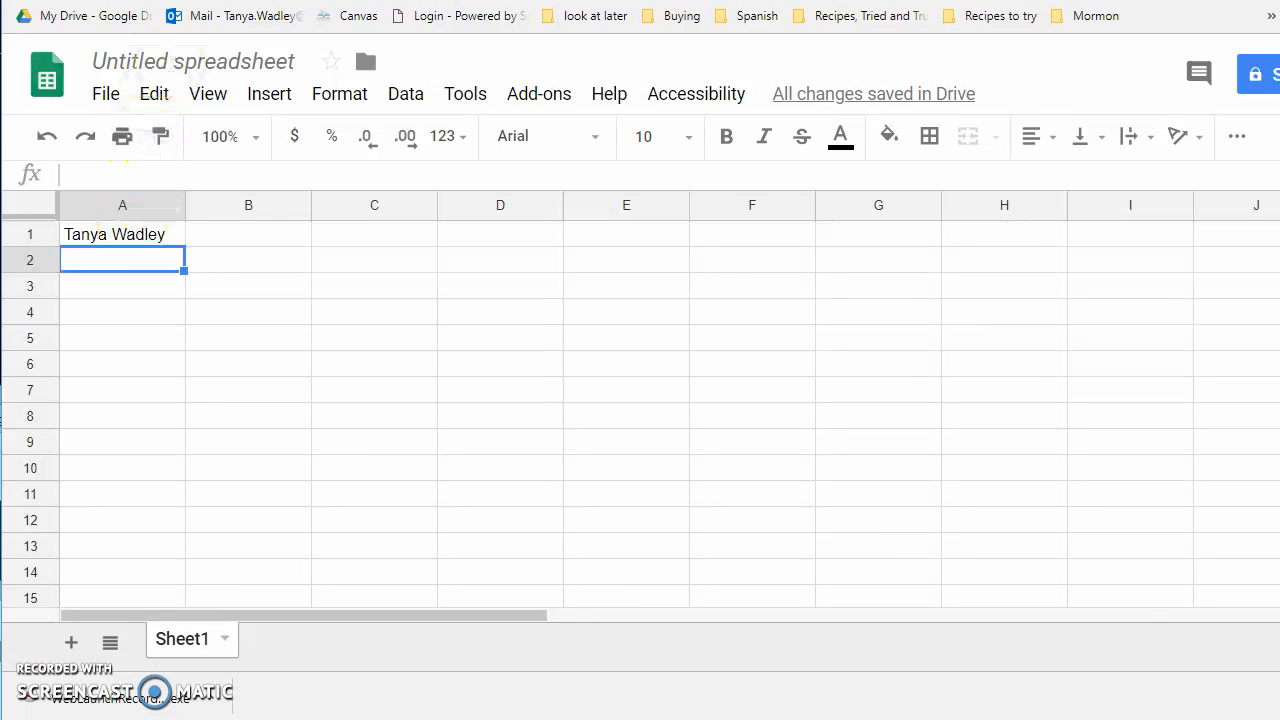
left_click(250, 1)
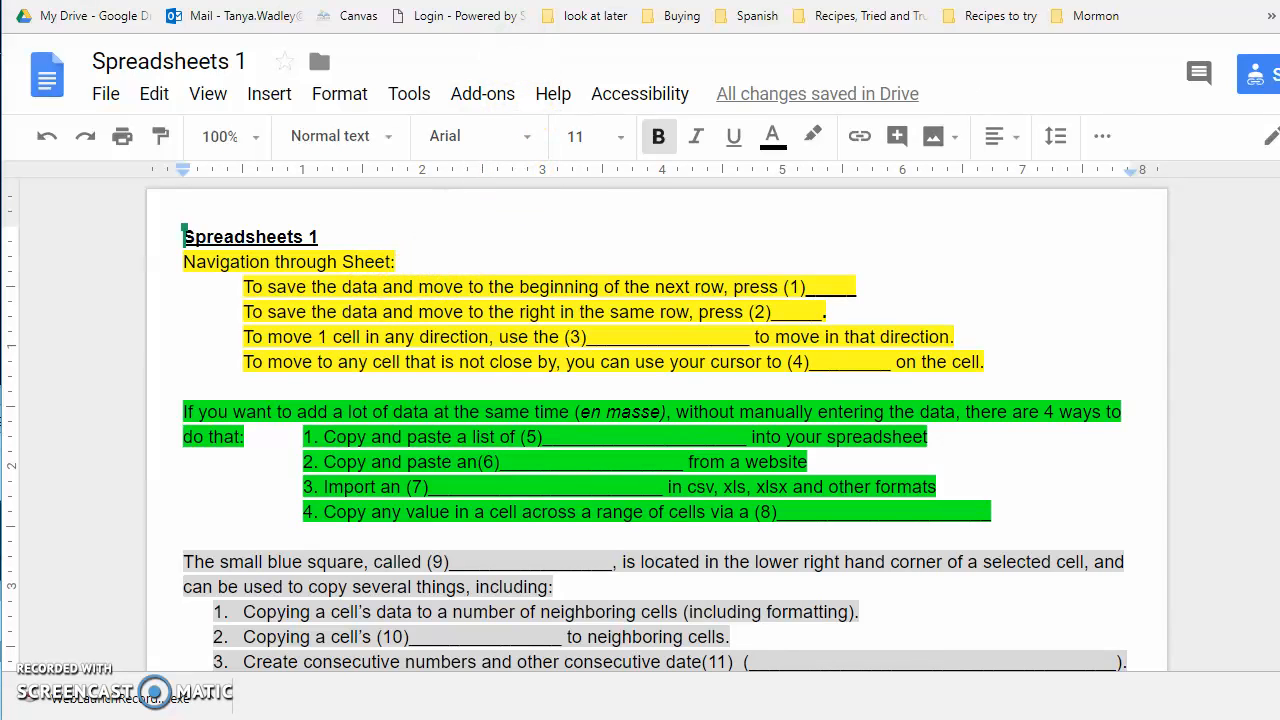
left_click(420, 1)
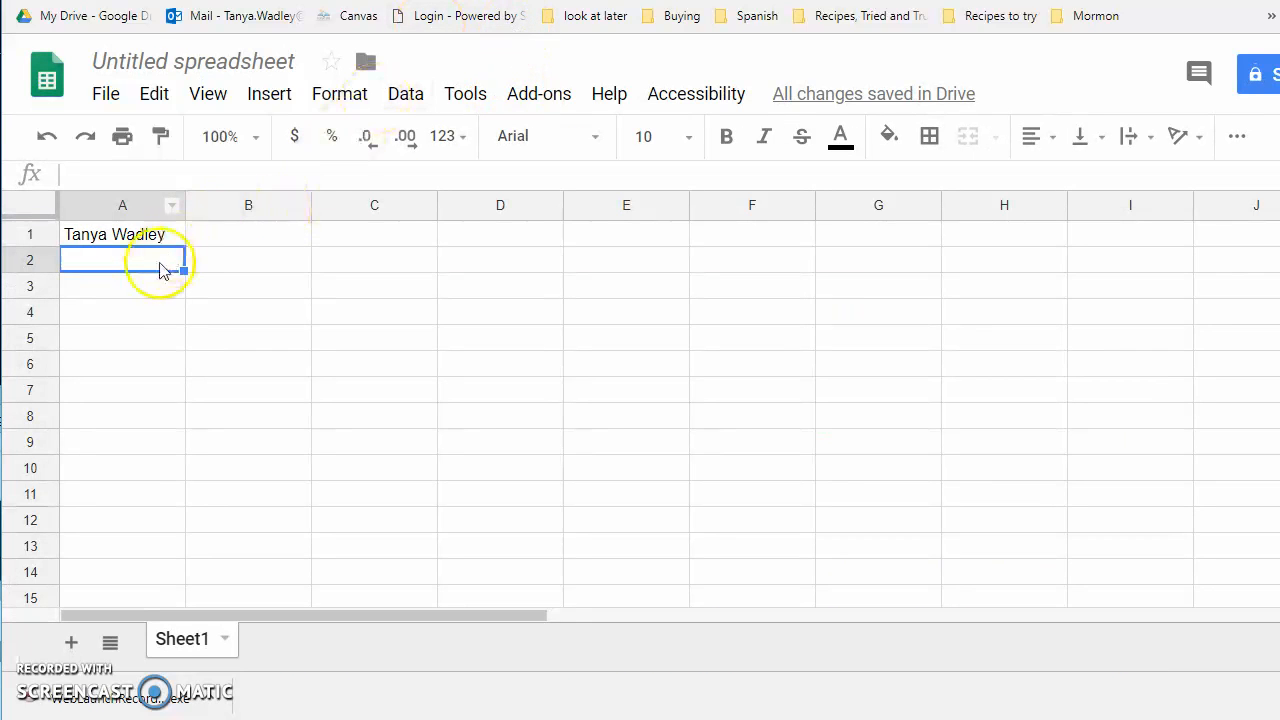
Step: Type 'Period 1A' into cell A2 and move right to B2
left_click(153, 266)
type("P")
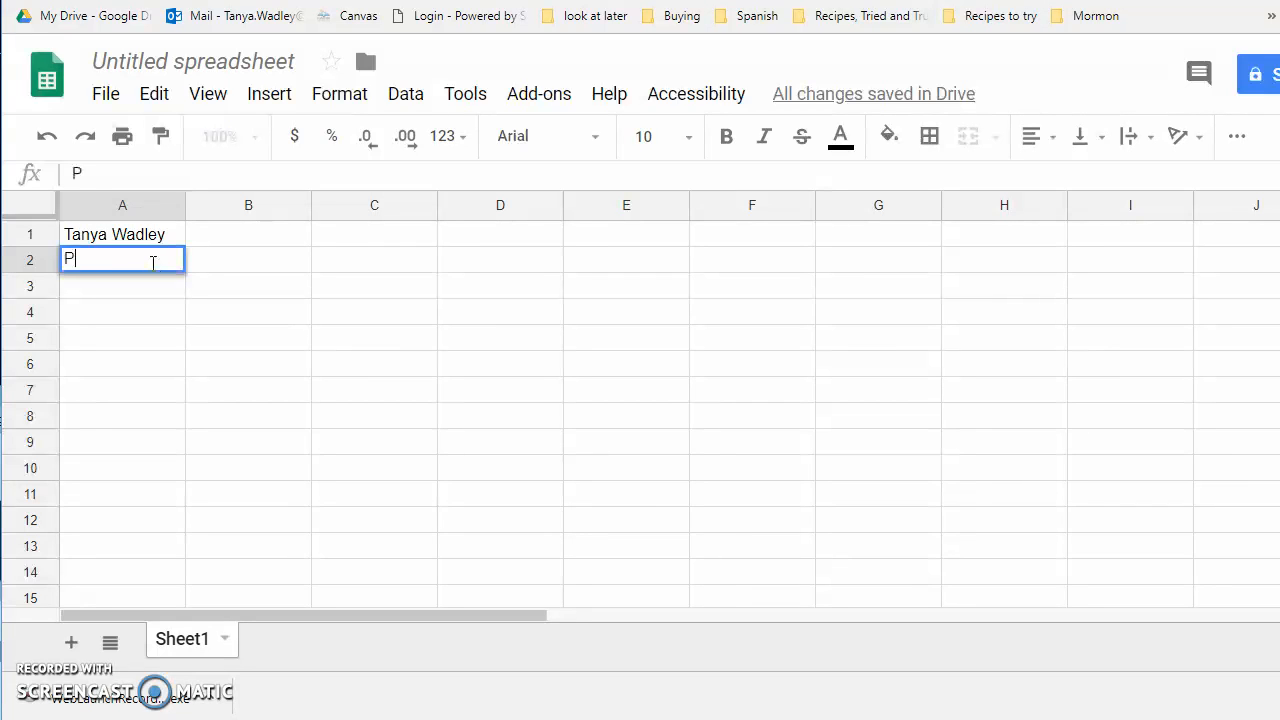
type("eriod 1A")
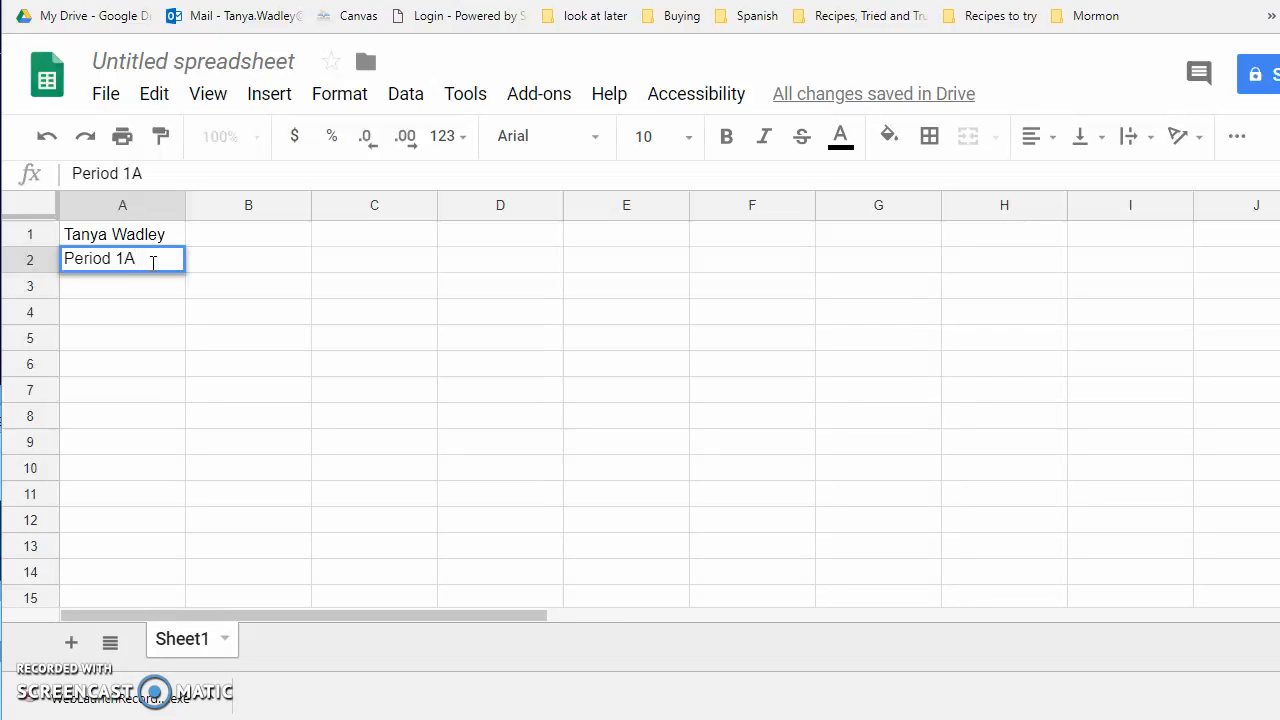
key("Tab")
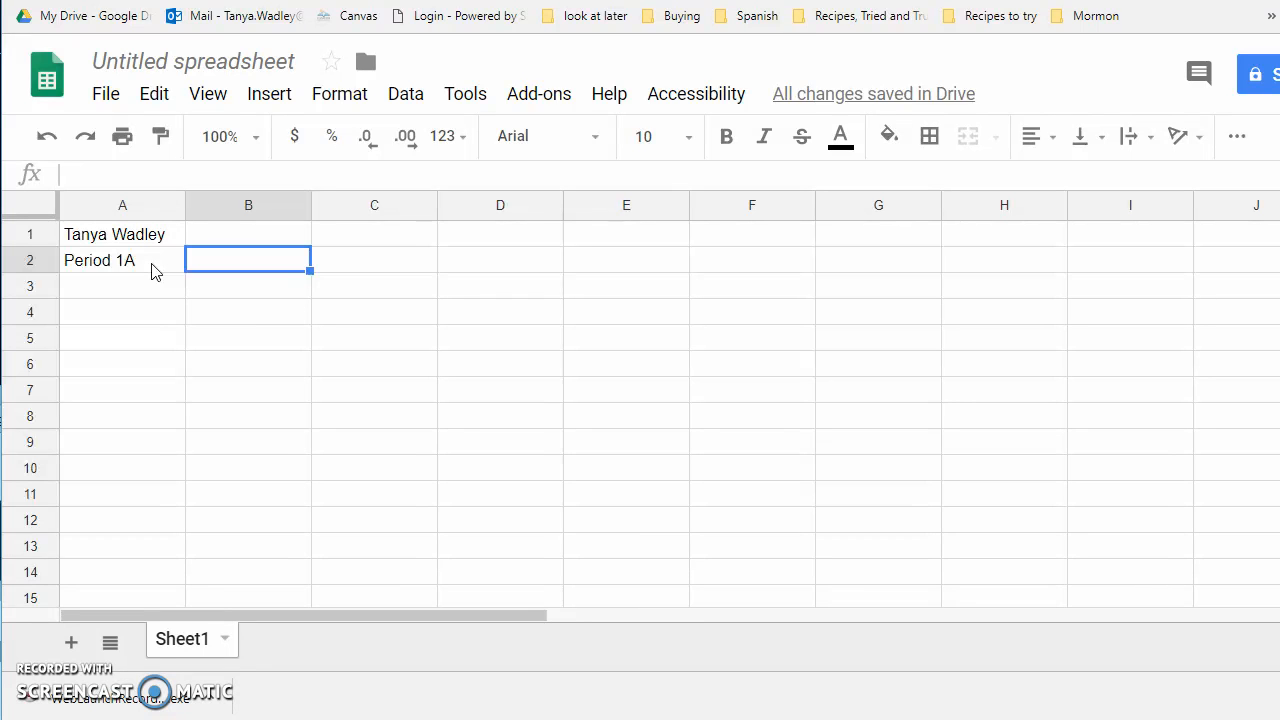
key("ctrl+Tab")
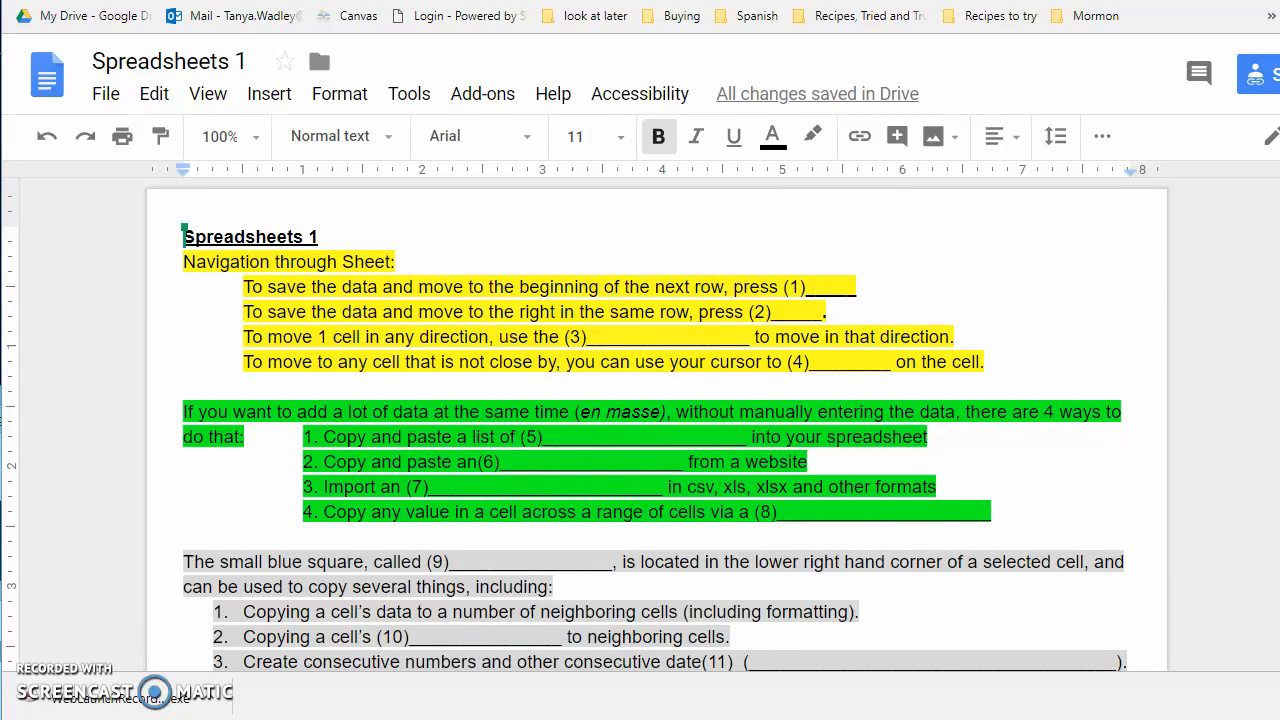
key("ctrl+shift+Tab")
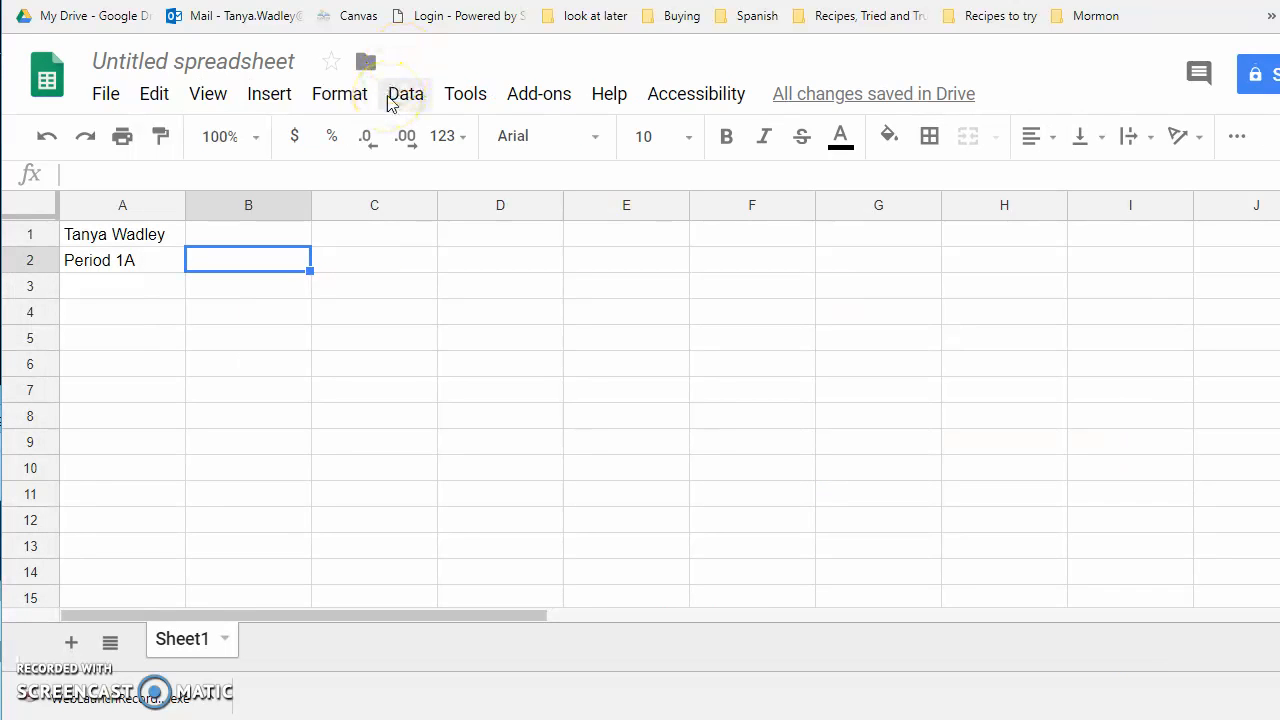
key("Down")
key("Down")
key("Down")
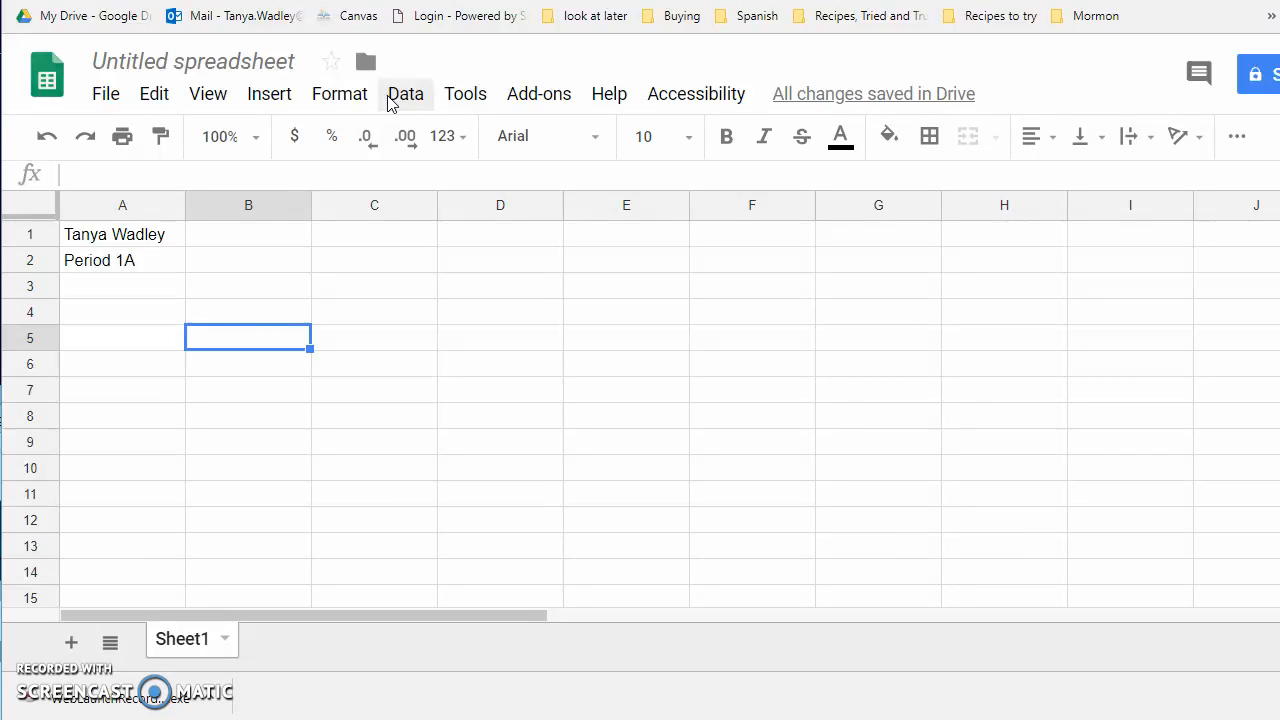
key("Right")
key("Right")
key("Right")
key("Up")
key("Up")
key("Up")
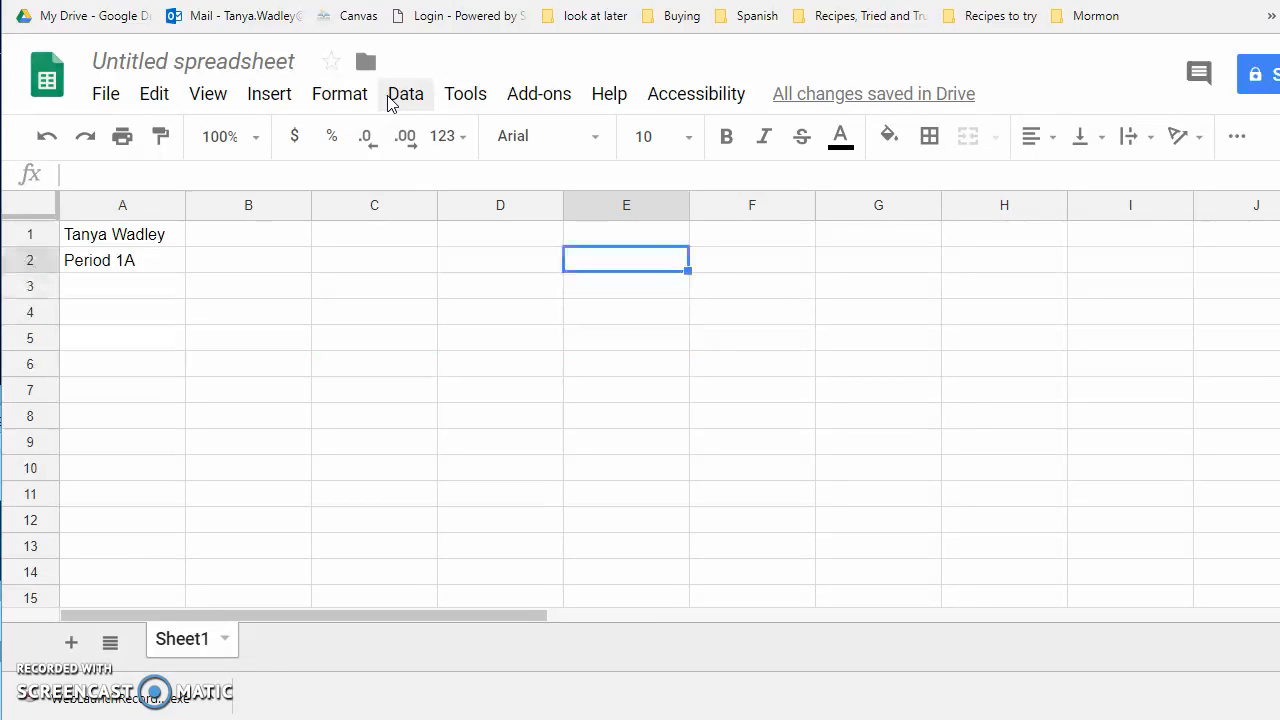
key("Left")
key("Left")
key("Left")
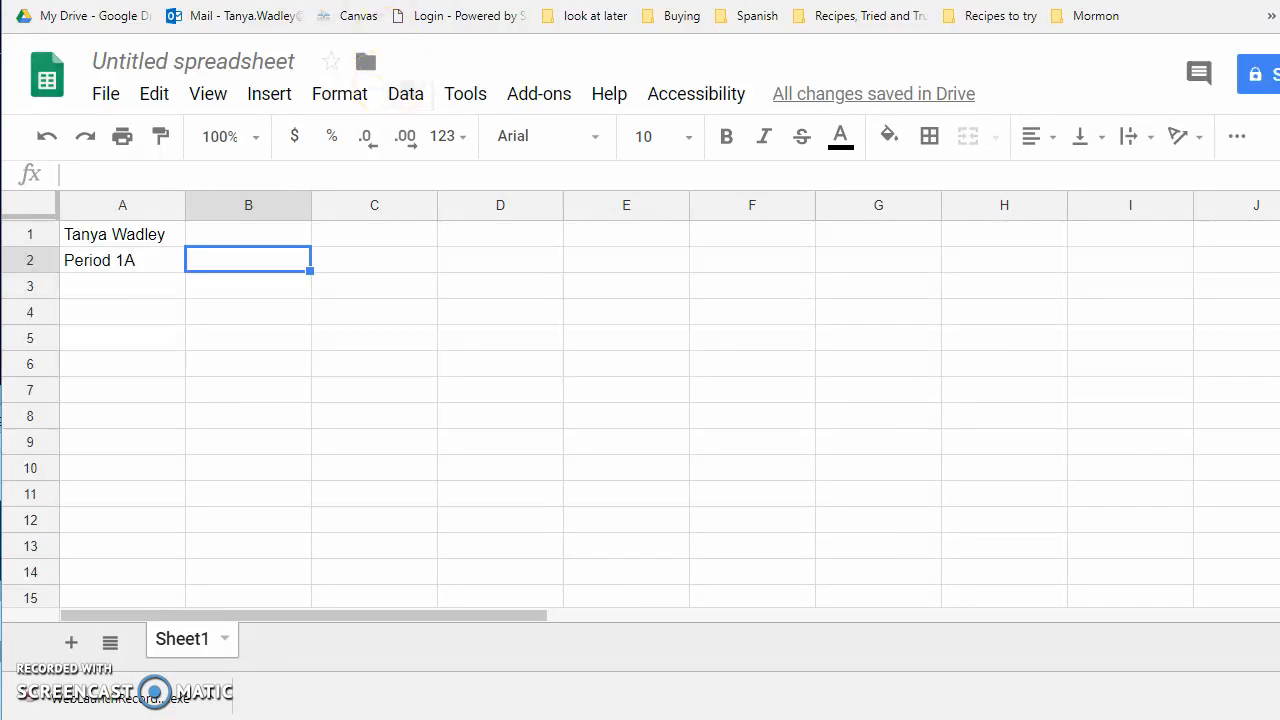
left_click(350, 1)
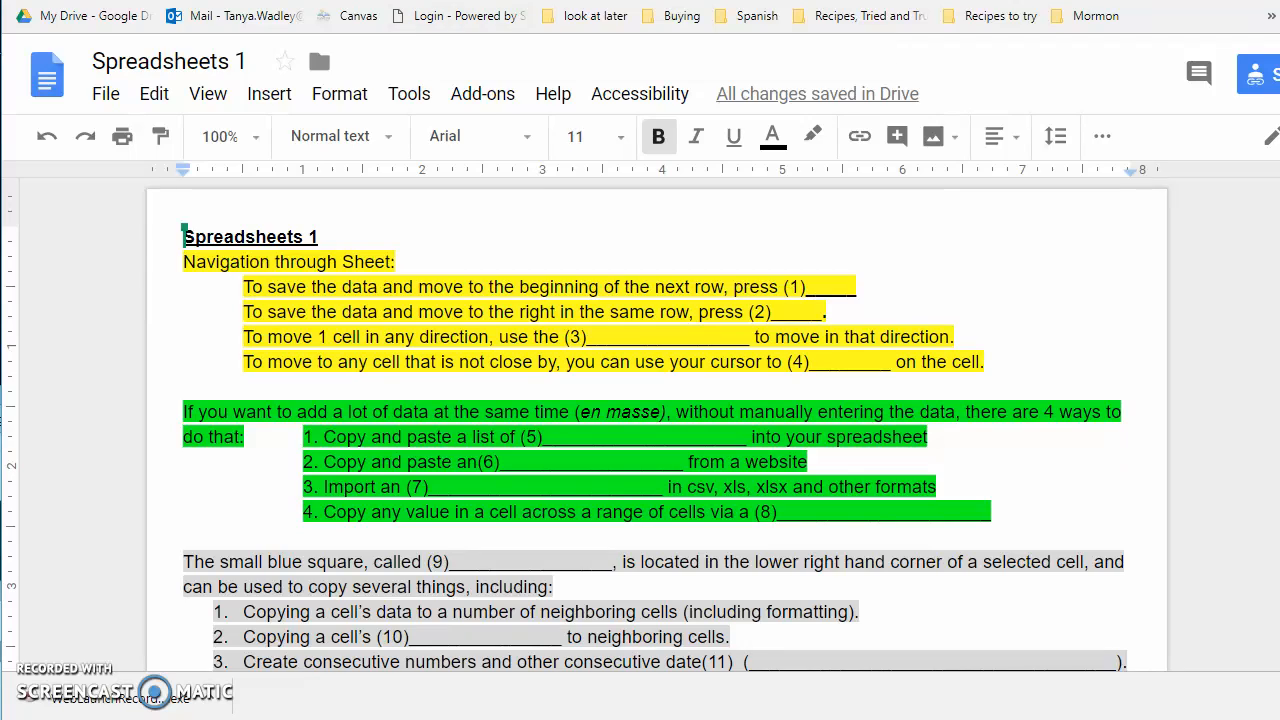
left_click(462, 1)
left_click(405, 462)
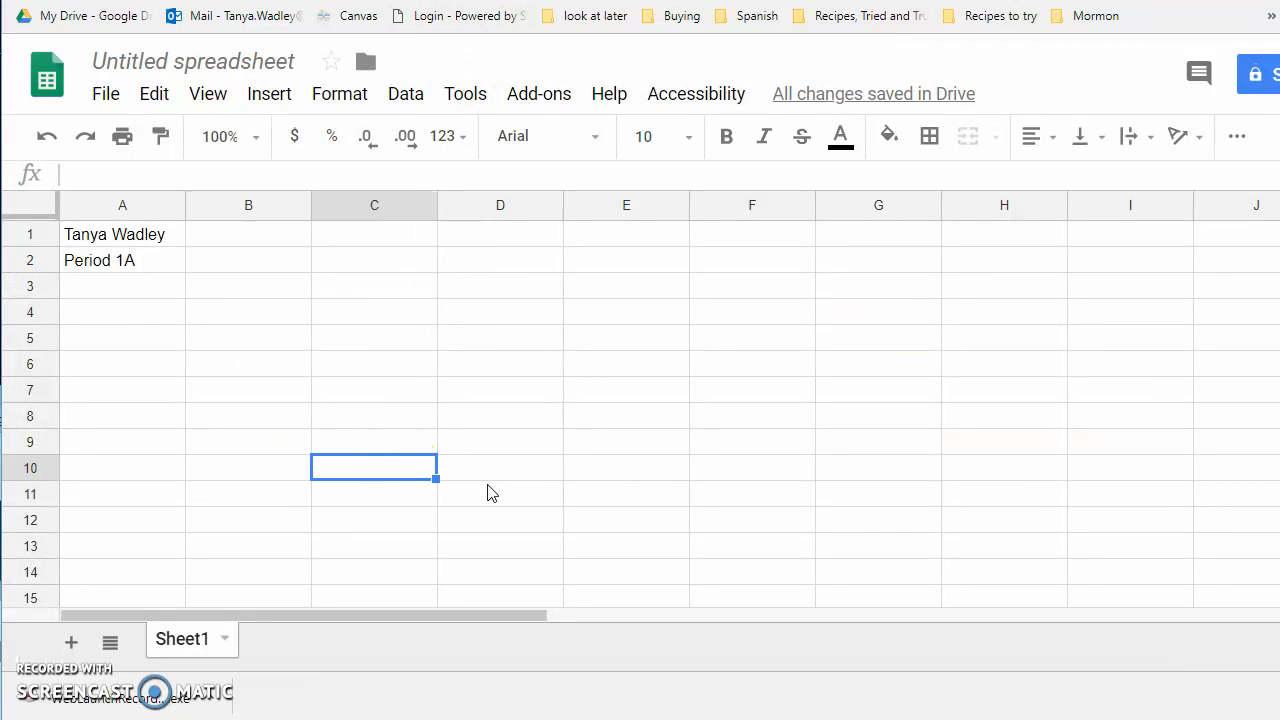
left_click(1010, 312)
left_click(640, 280)
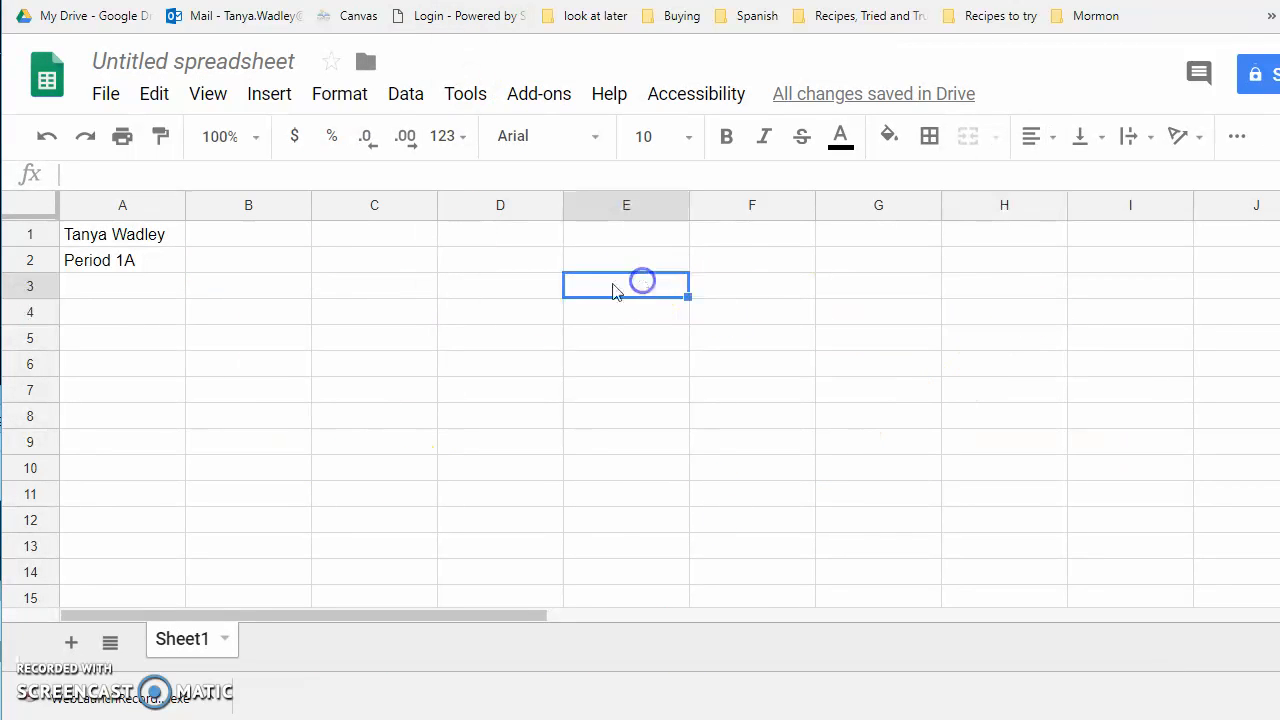
left_click(258, 400)
left_click(894, 565)
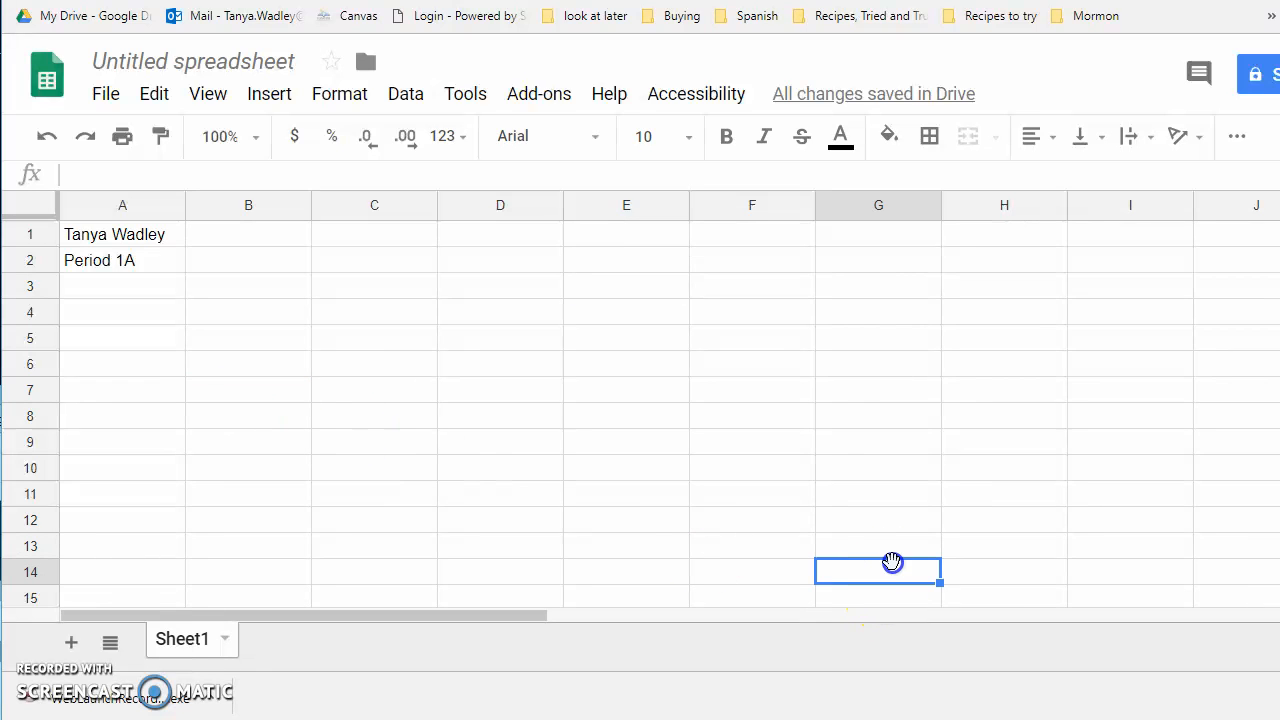
left_click(484, 291)
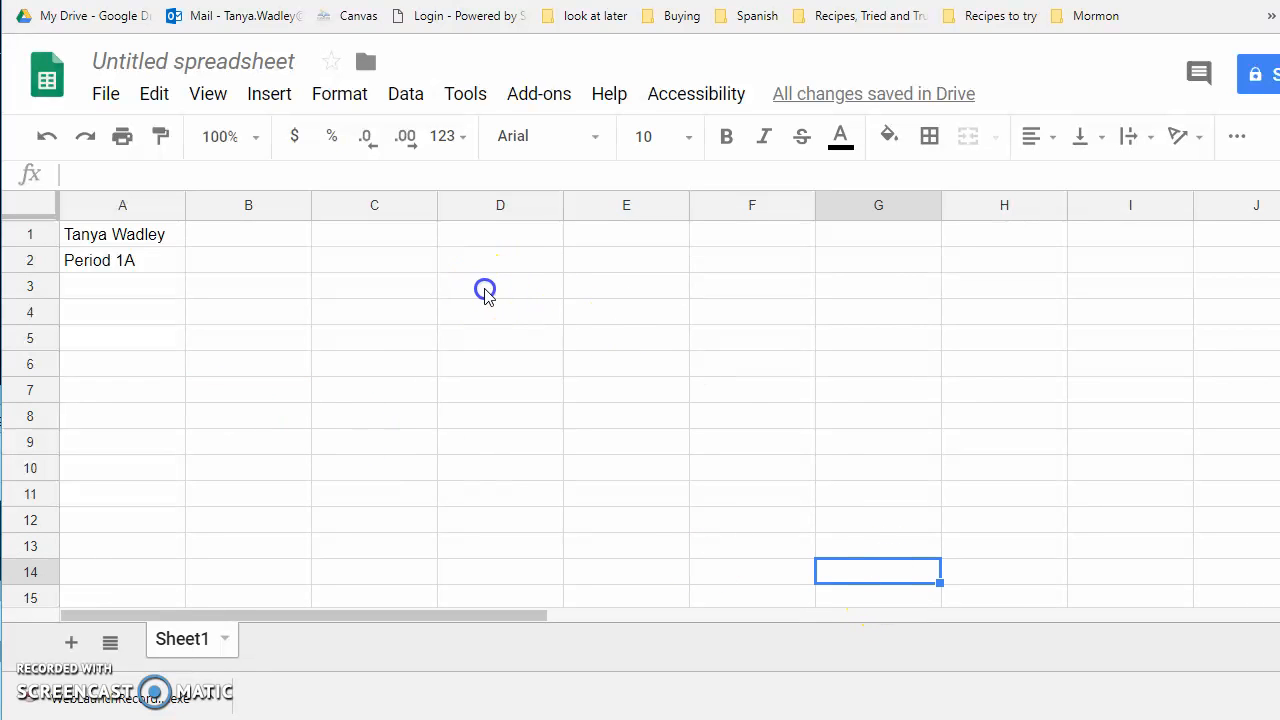
left_click(230, 358)
left_click(254, 258)
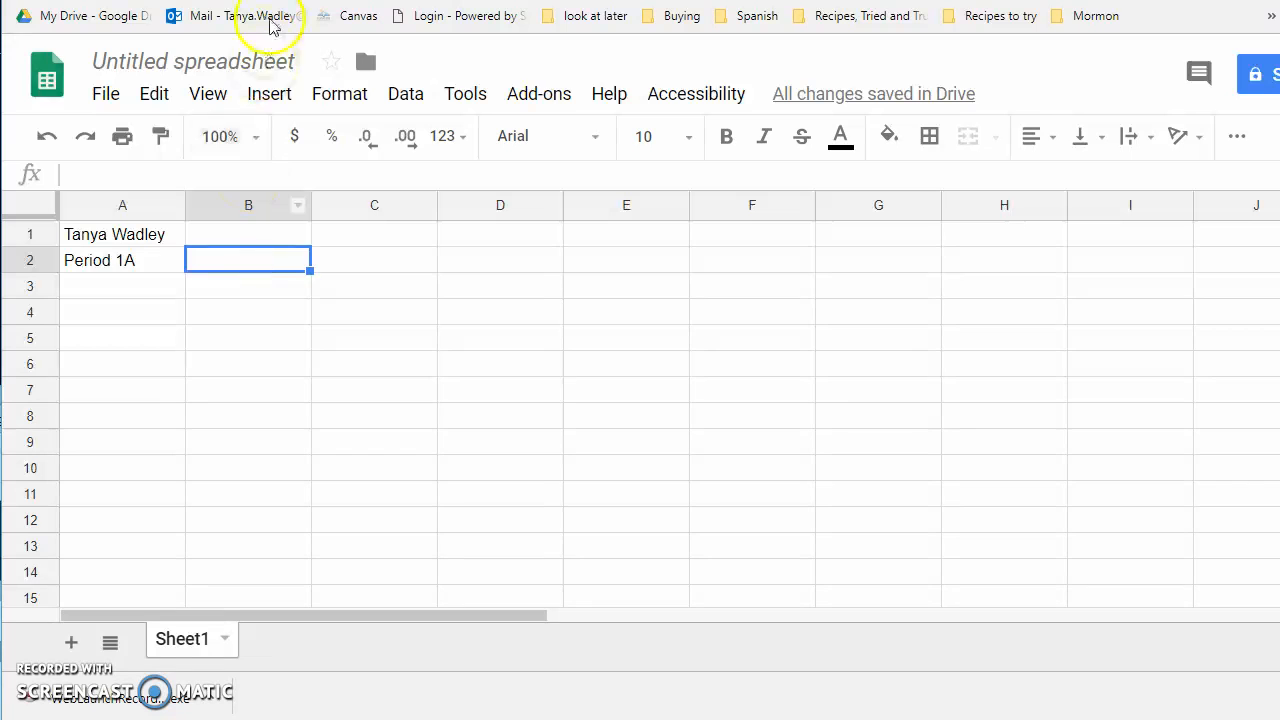
Step: Switch back to the Spreadsheets 1 worksheet document in Google Docs
key("ctrl+Tab")
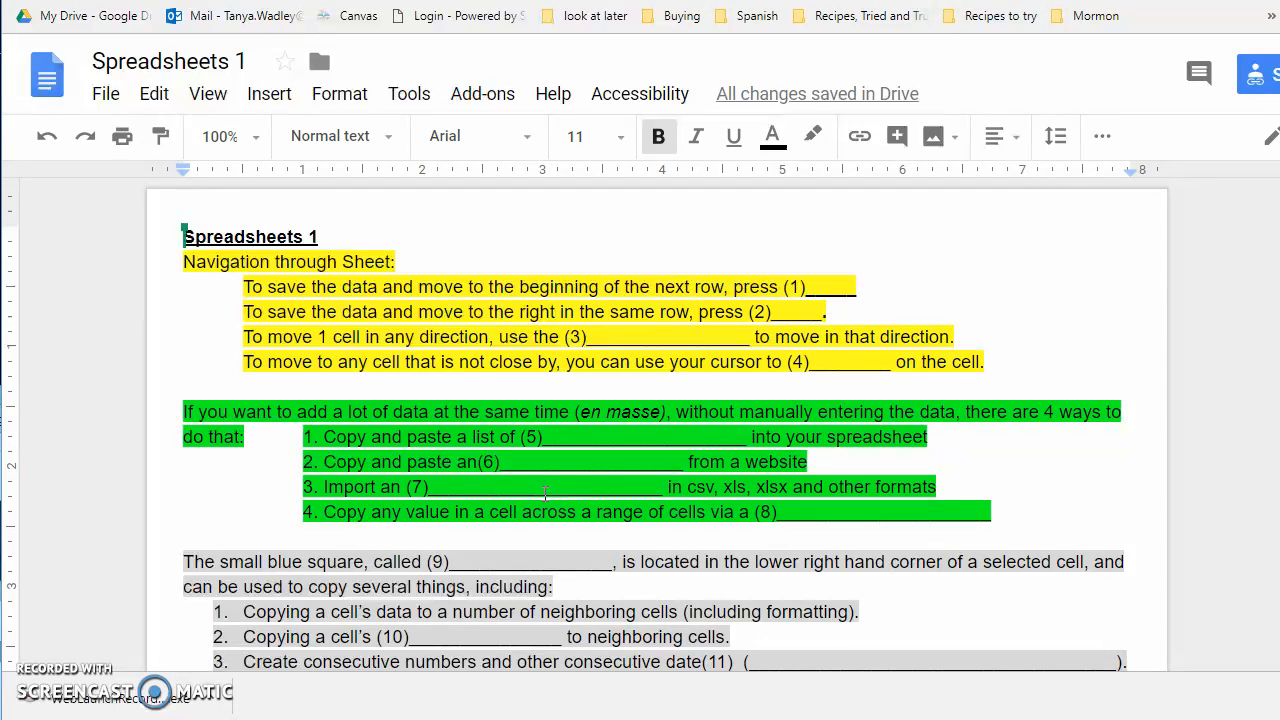
left_click(587, 470)
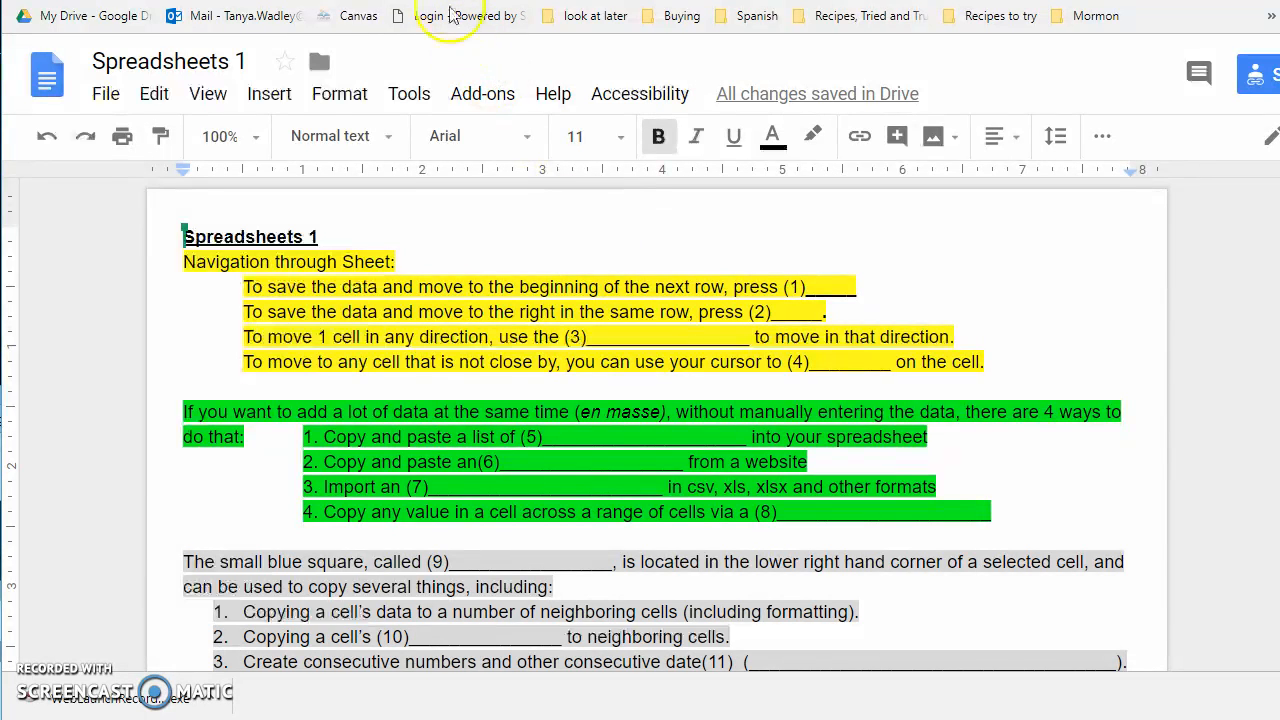
Step: Select the green en-masse paragraph together with its four-item numbered list
left_click(372, 414)
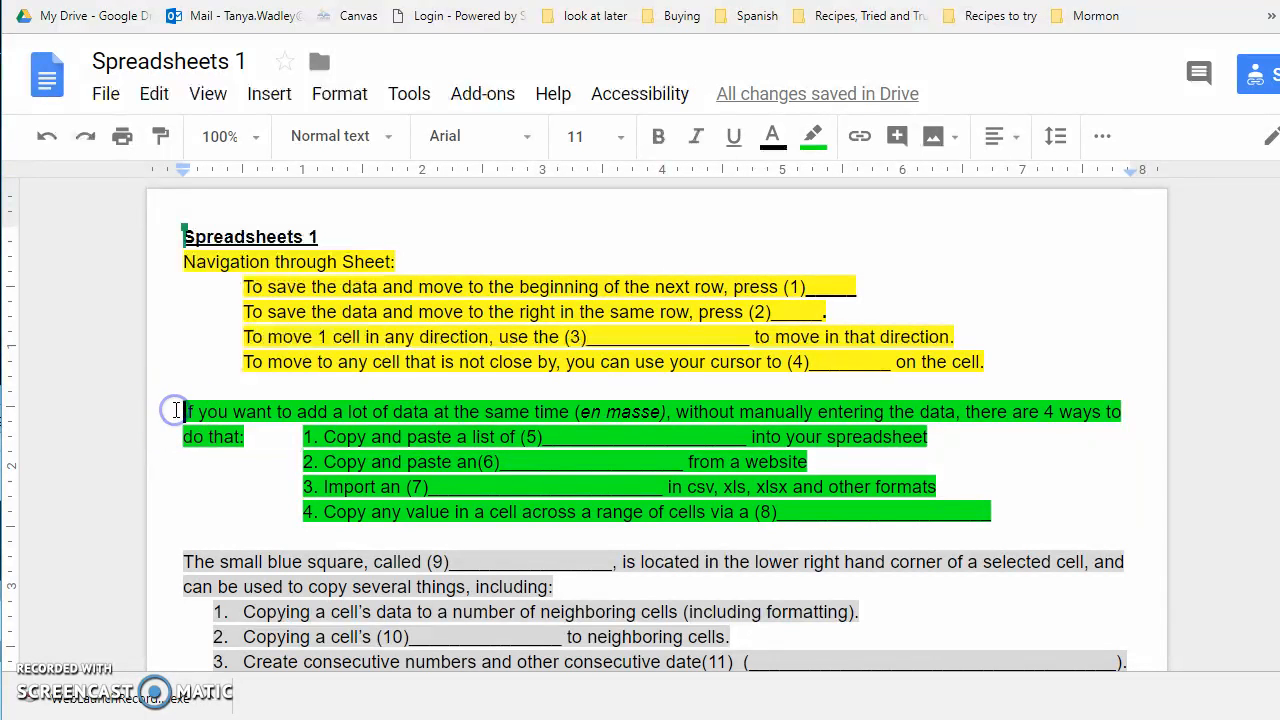
left_click_drag(174, 411, 1117, 517)
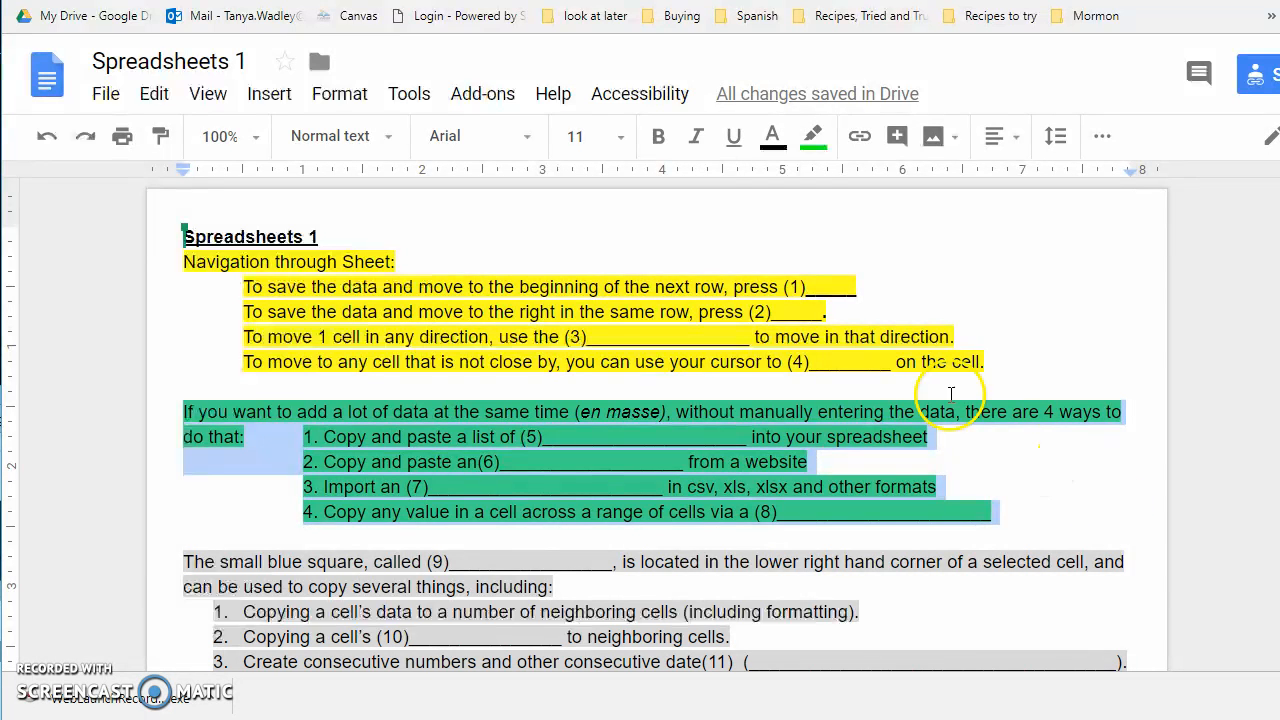
Step: Paste the copied green text into the untitled spreadsheet starting at cell A3
left_click(440, 1)
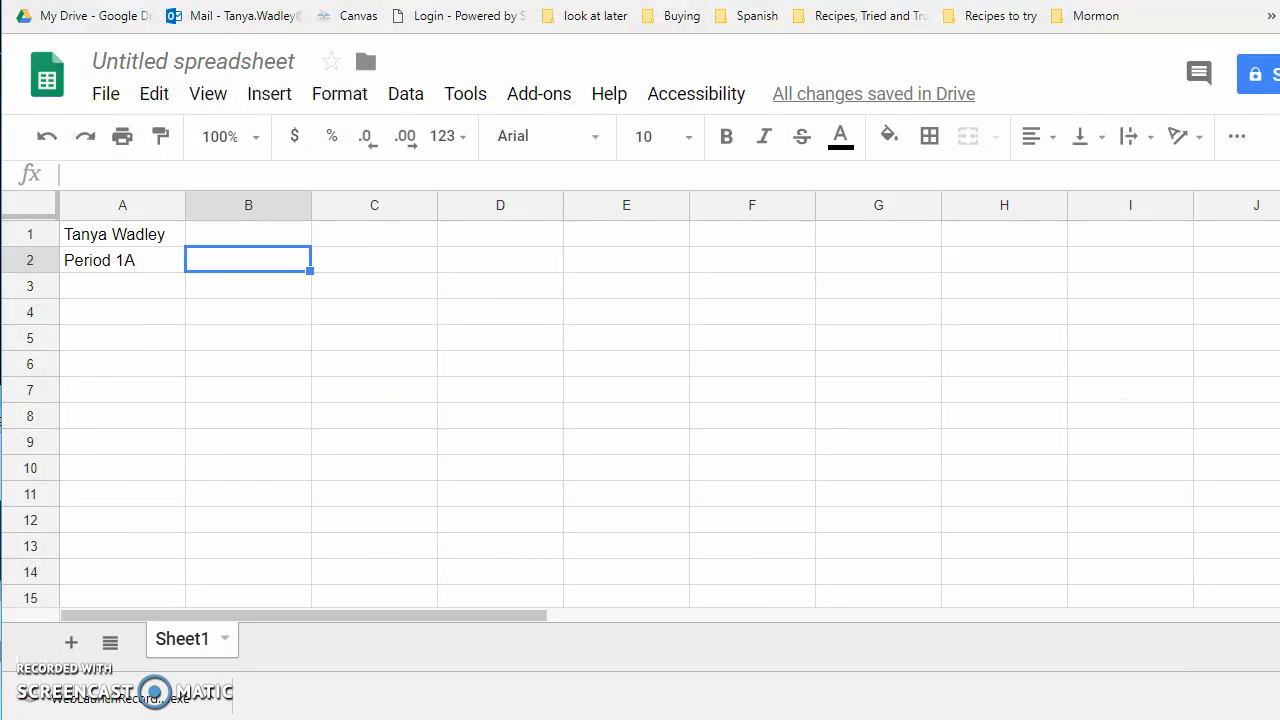
left_click(148, 286)
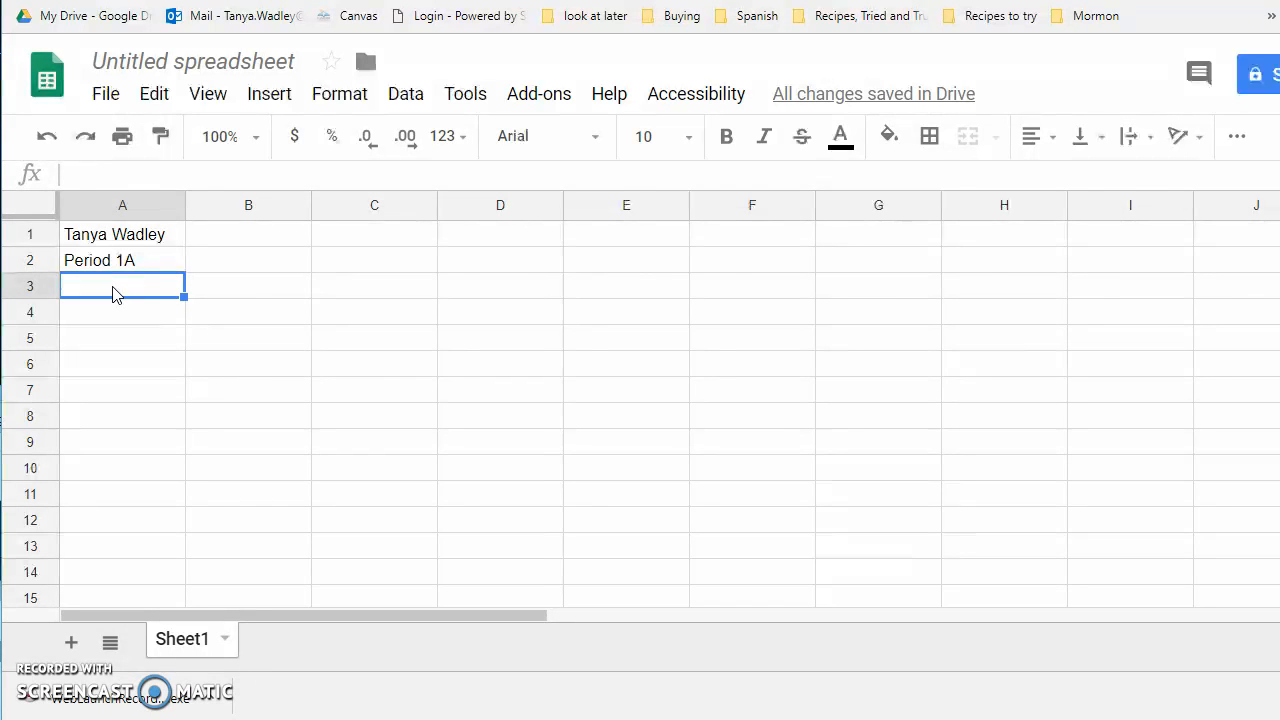
key("ctrl+v")
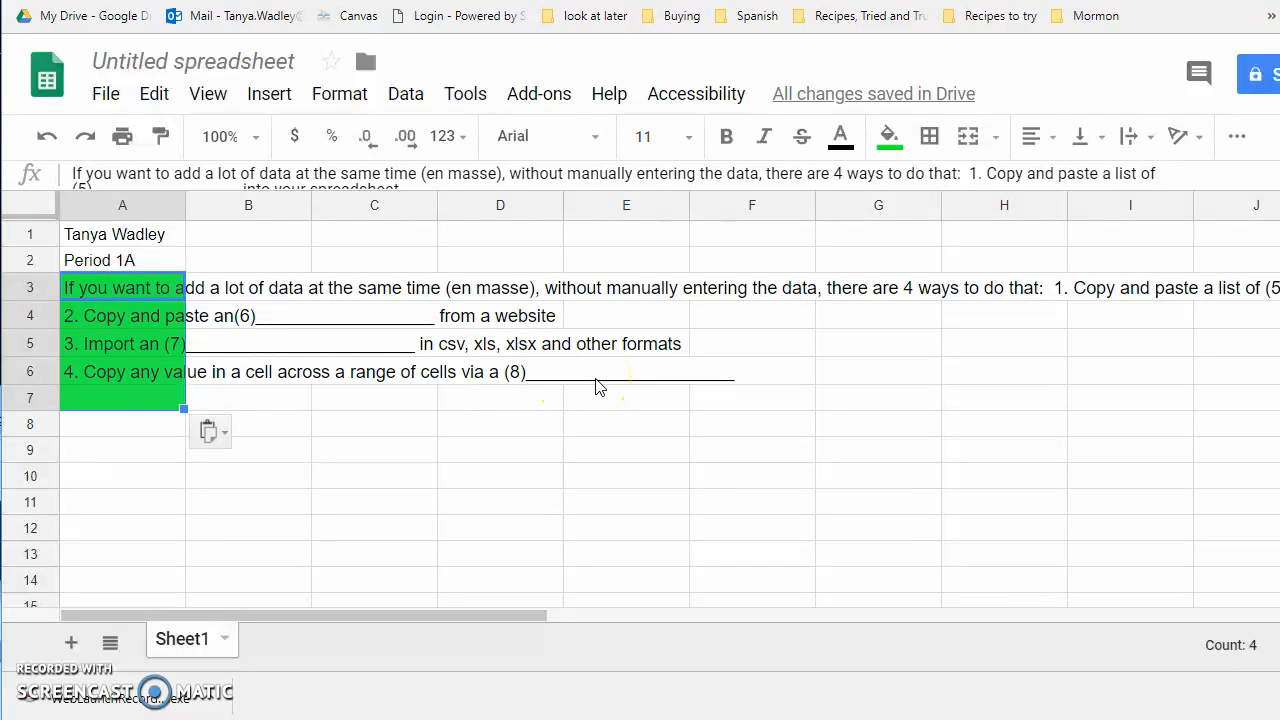
Step: Apply All borders to the range A9:H11
left_click(138, 456)
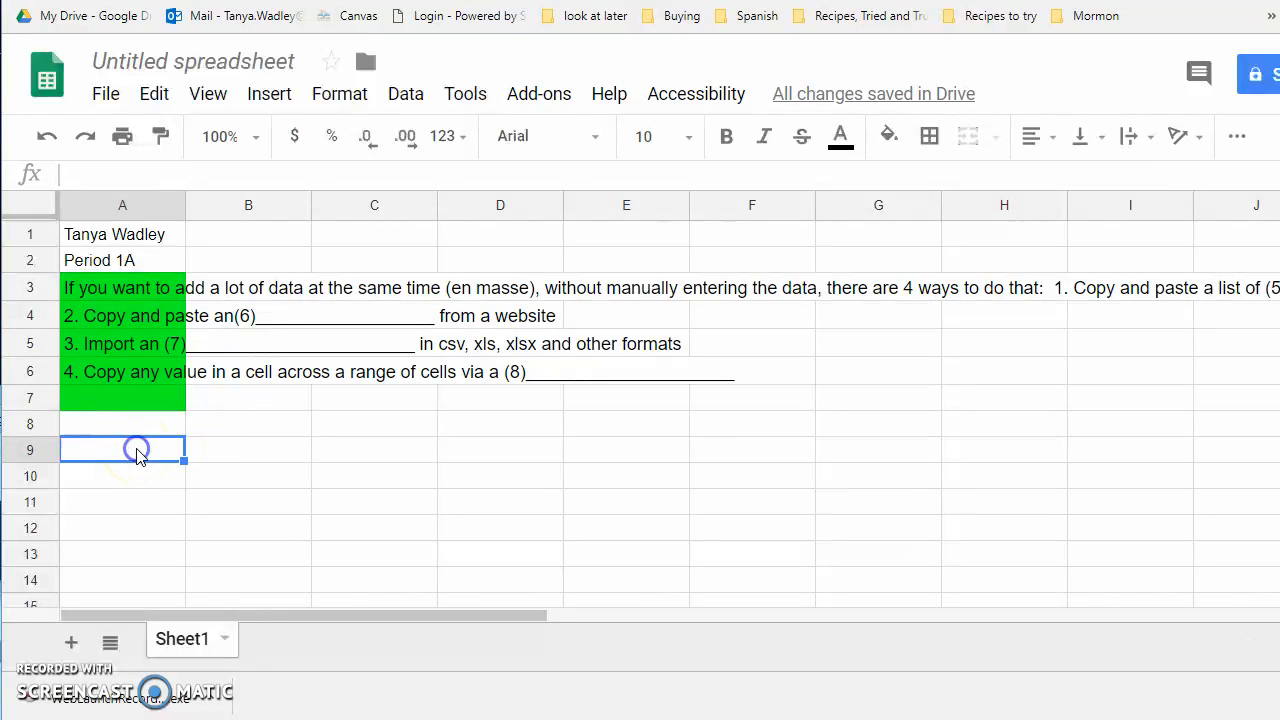
left_click(138, 446)
left_click_drag(138, 459, 1020, 517)
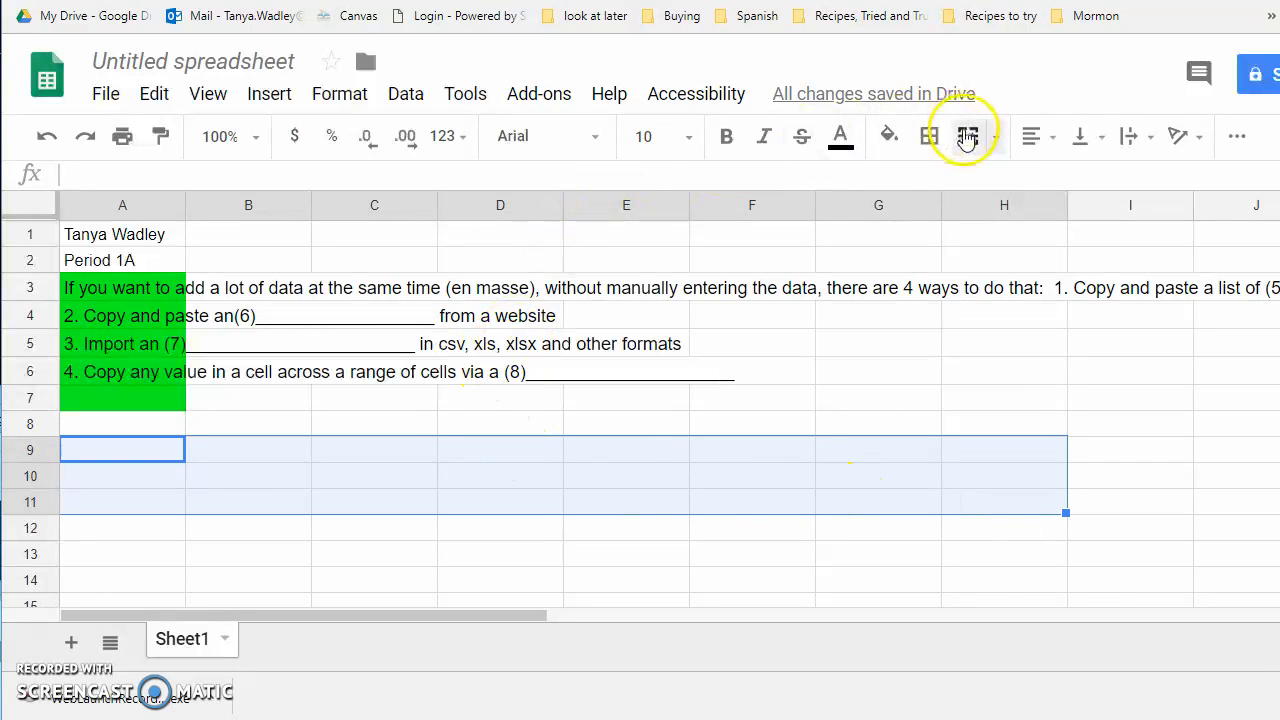
left_click(928, 136)
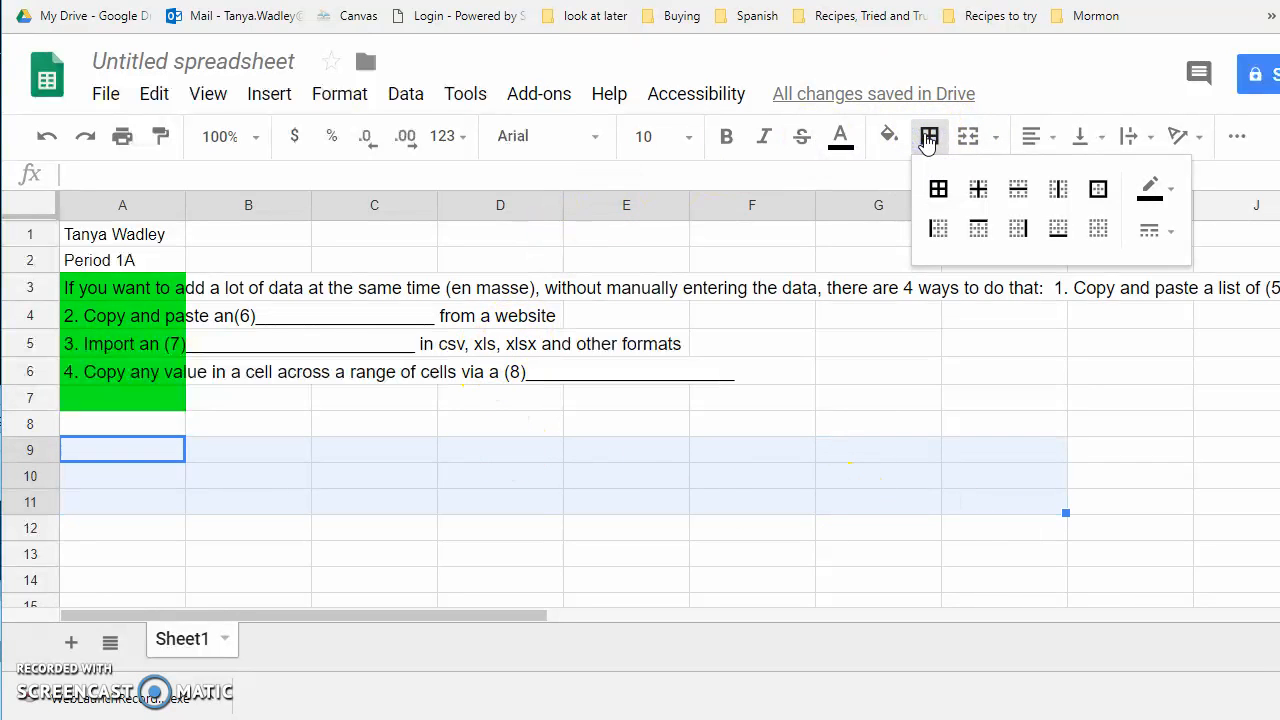
left_click(938, 191)
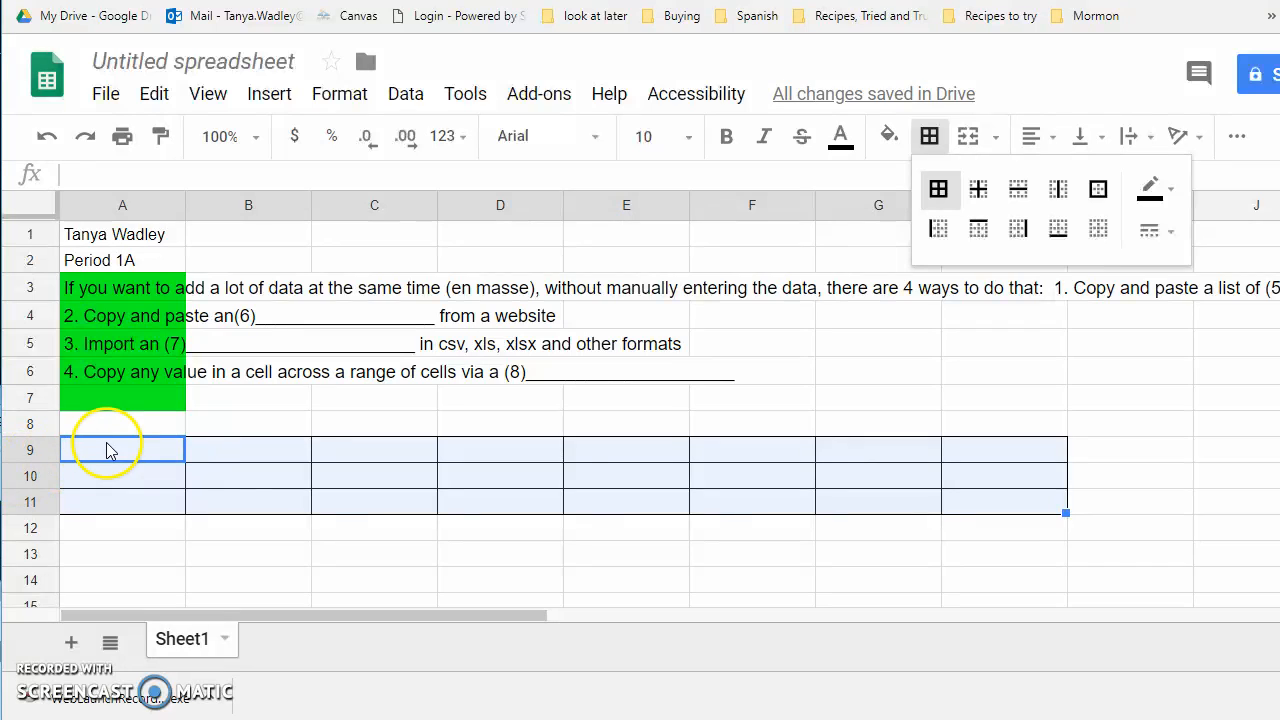
left_click(242, 455)
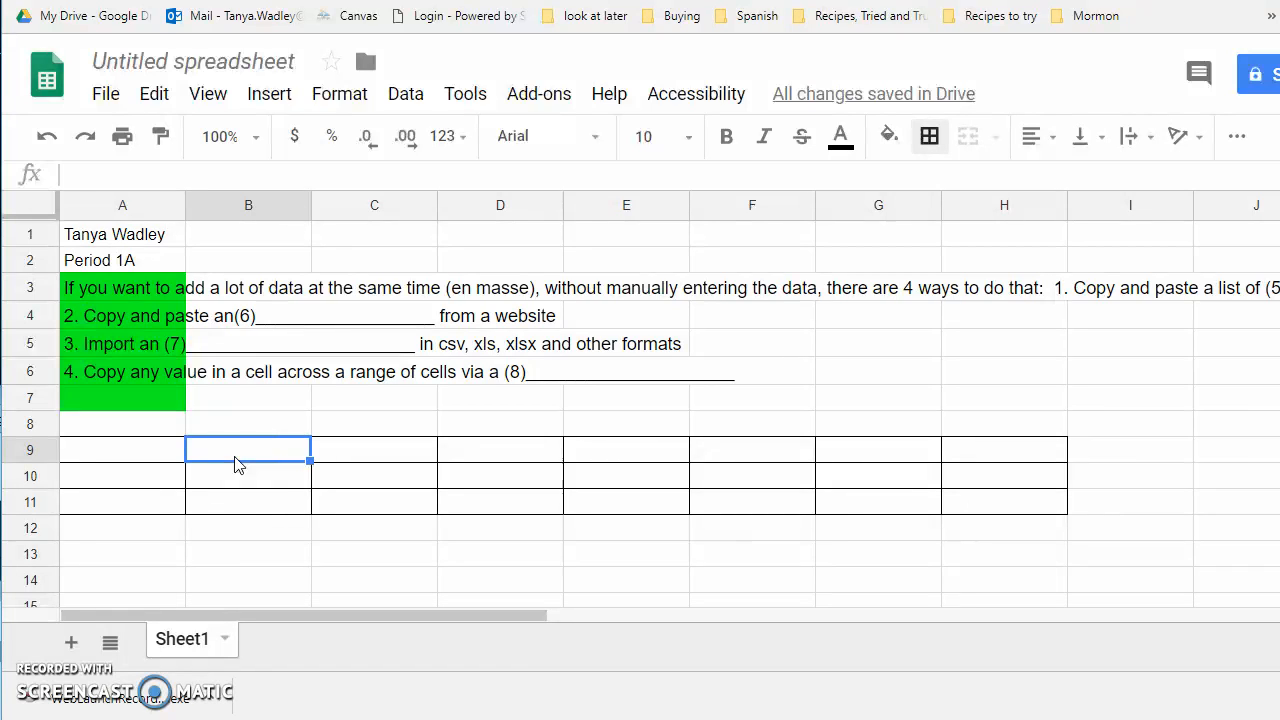
Step: Enter 'Monday' in B9 and begin typing 'Day of the Week' in B8
type("Monday")
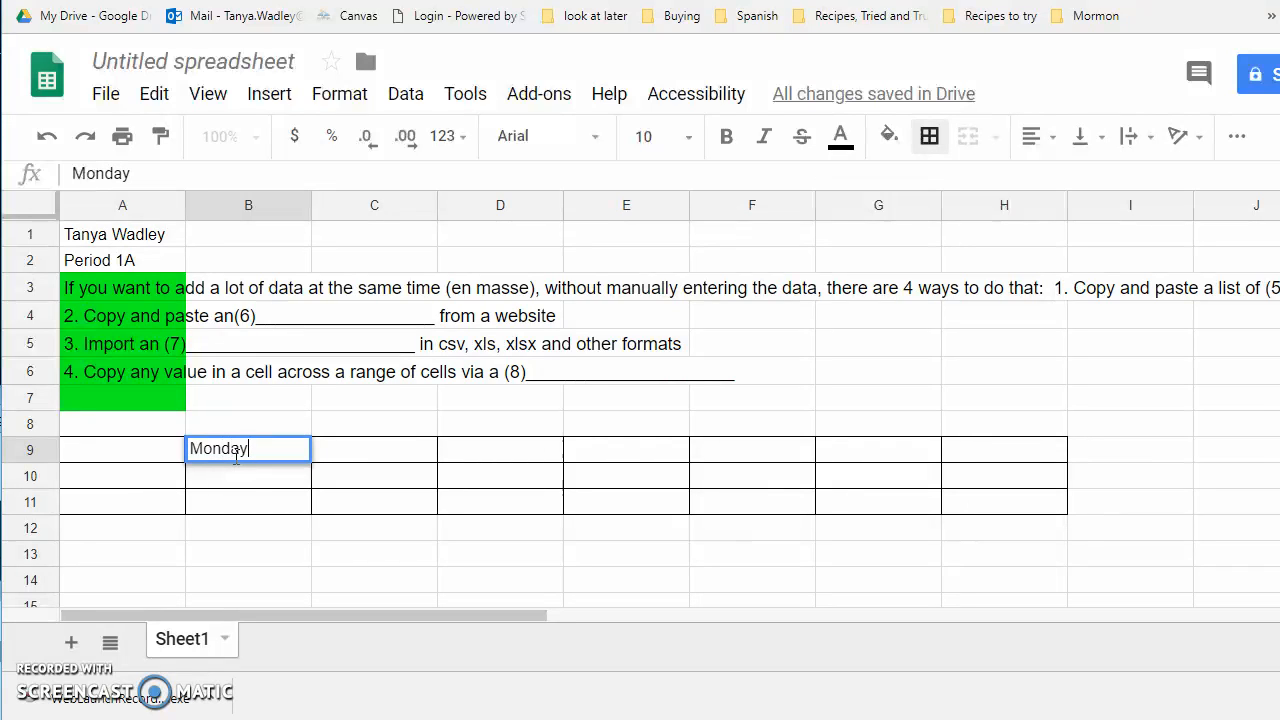
key("Return")
left_click(237, 457)
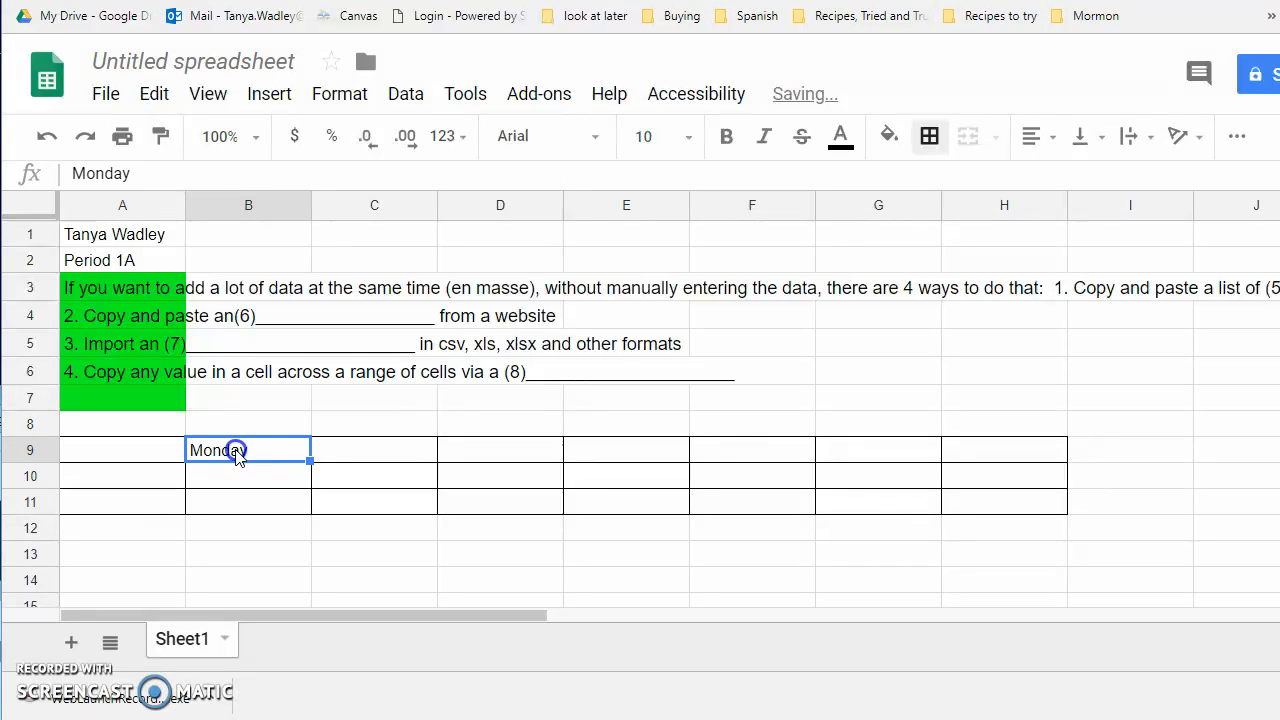
left_click(303, 458)
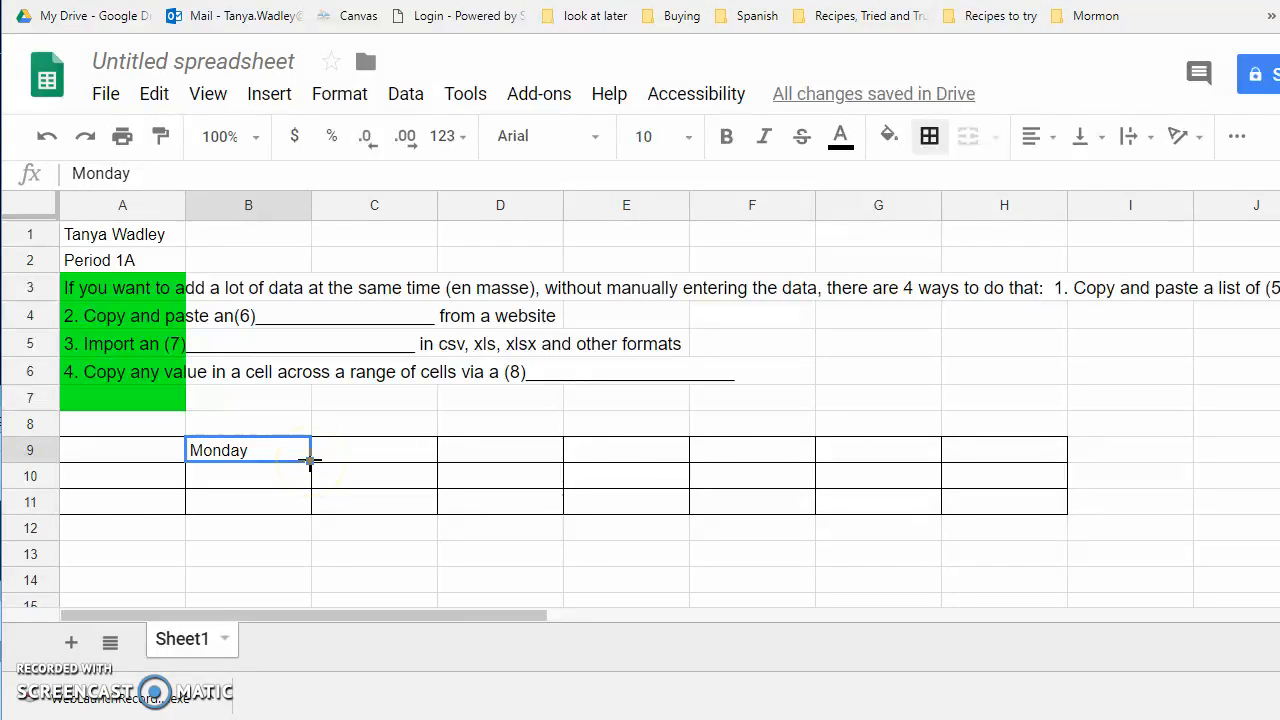
left_click(255, 424)
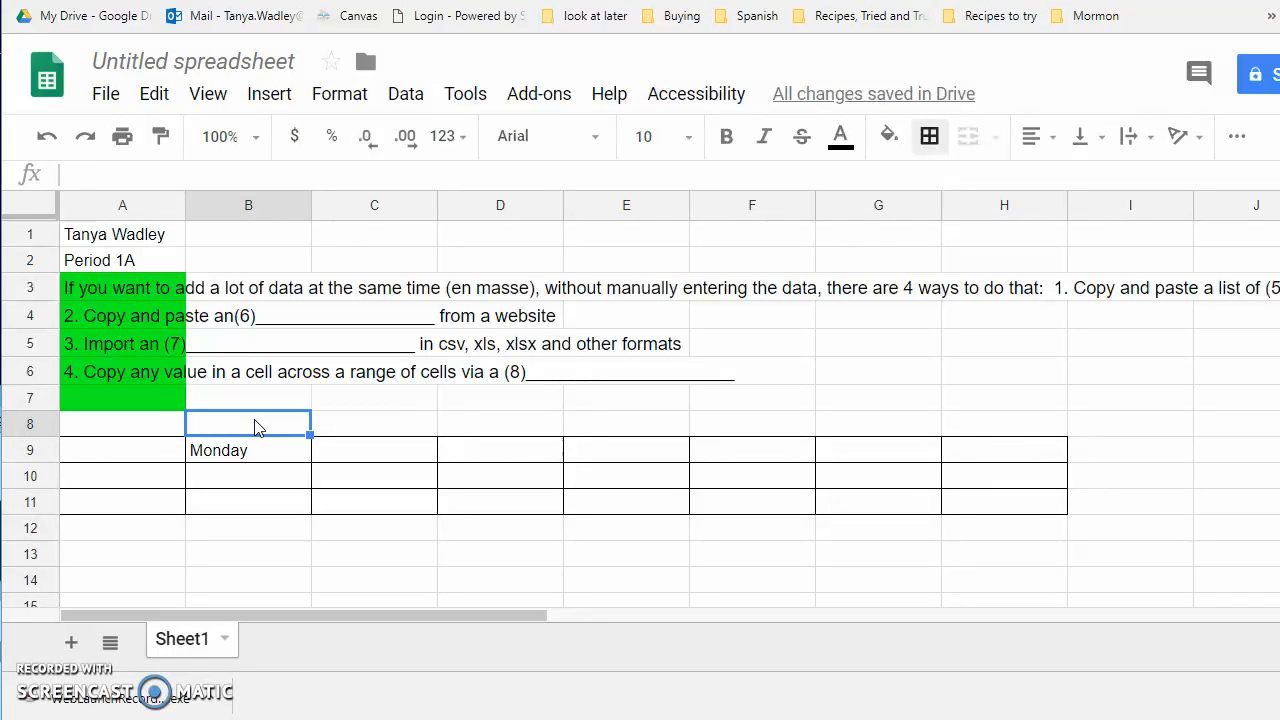
type("Day of the Week")
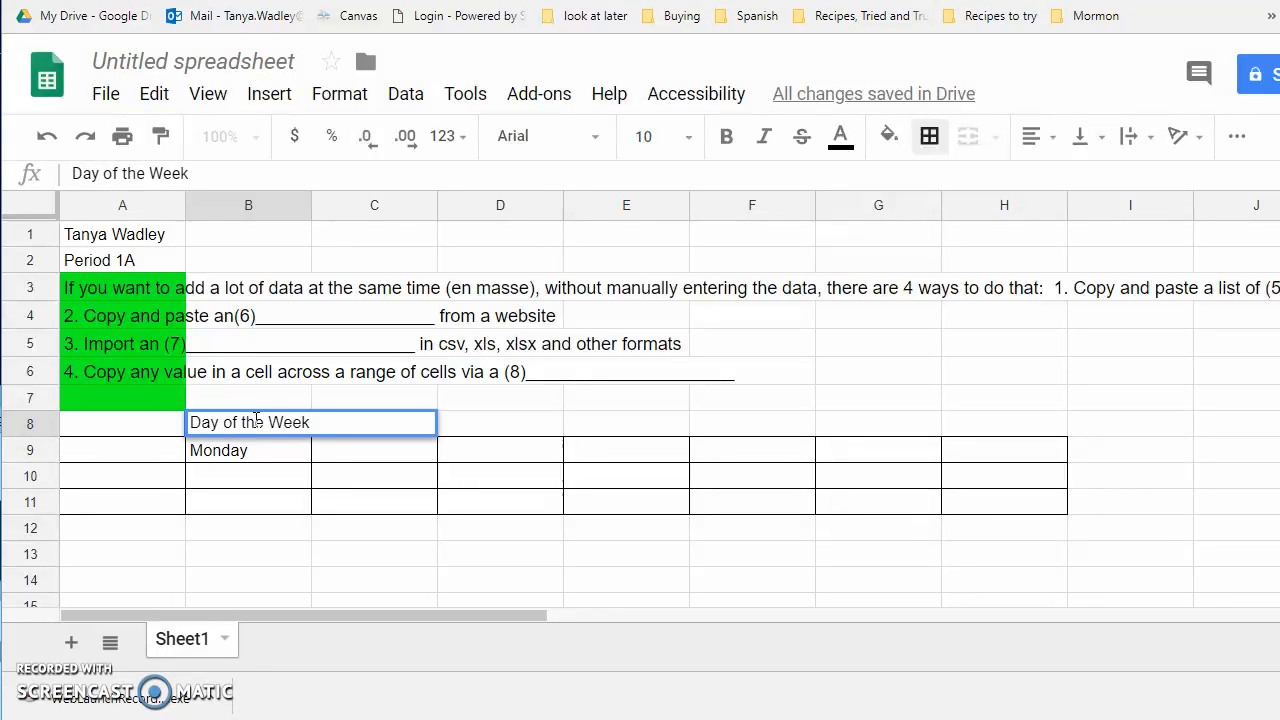
Step: Commit 'Day of the Week' in B8, fill it to H8, and undo the accidental downward fill
key("Return")
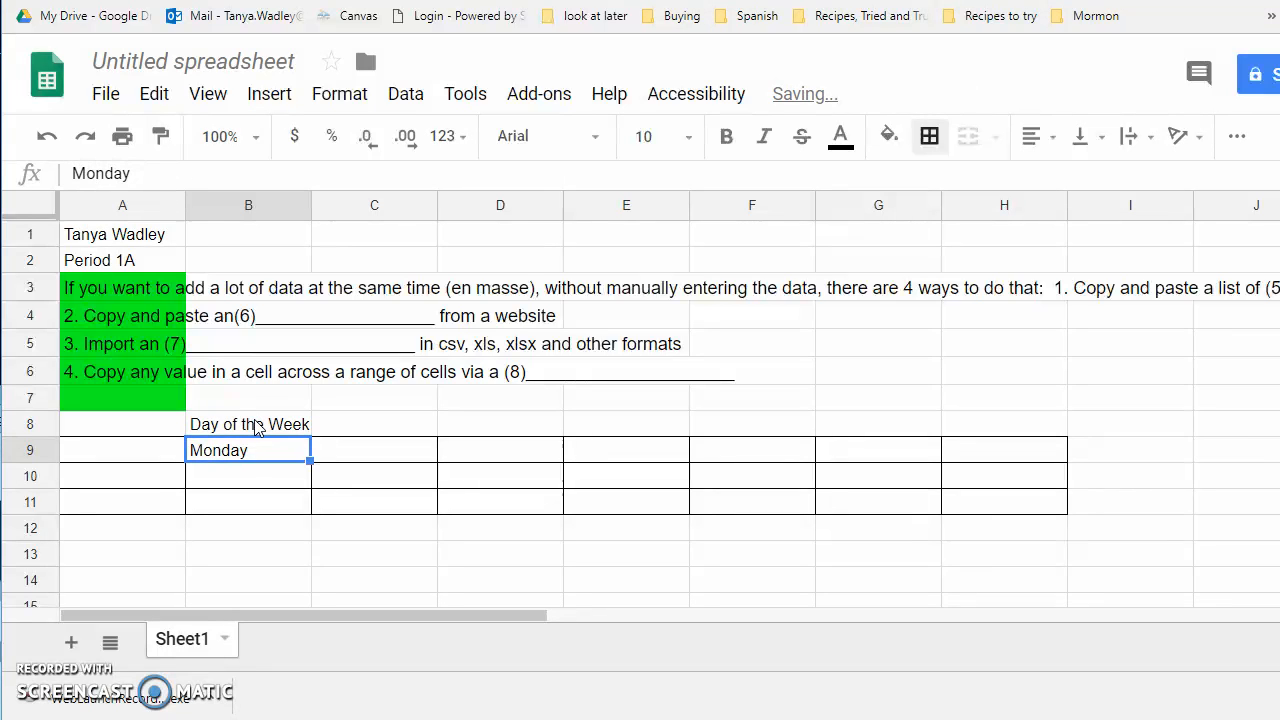
left_click(255, 408)
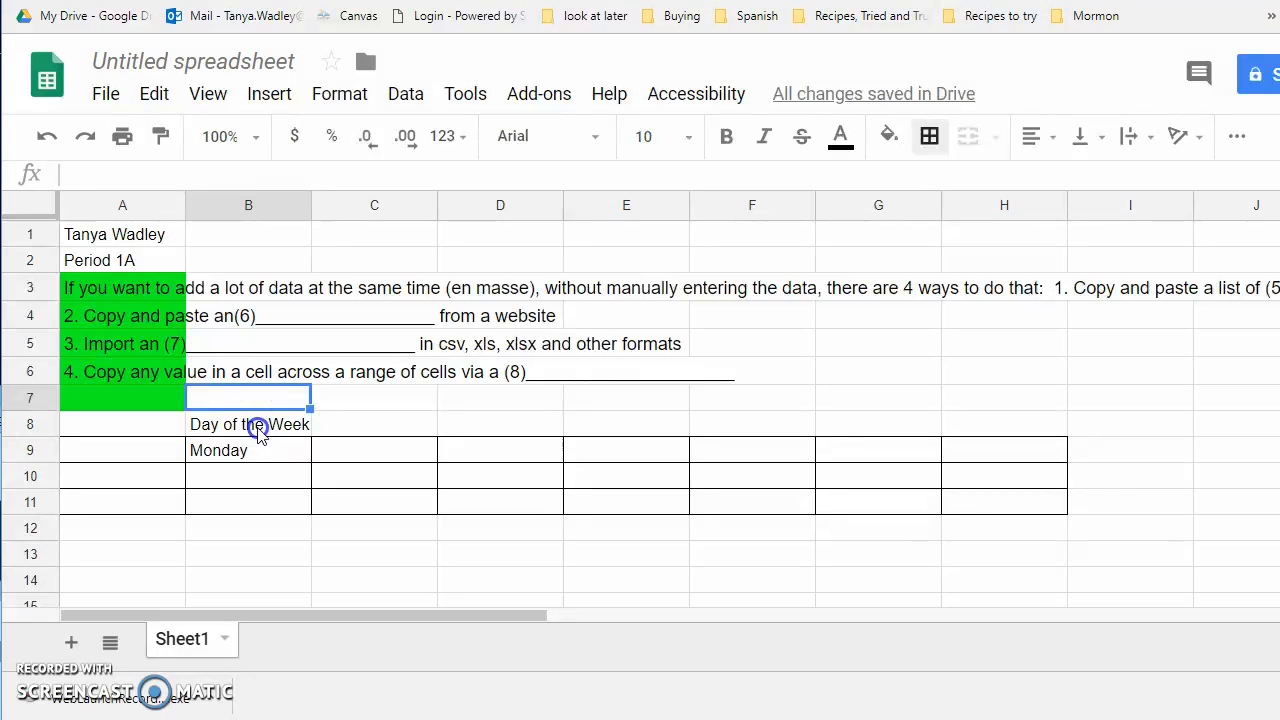
left_click(257, 428)
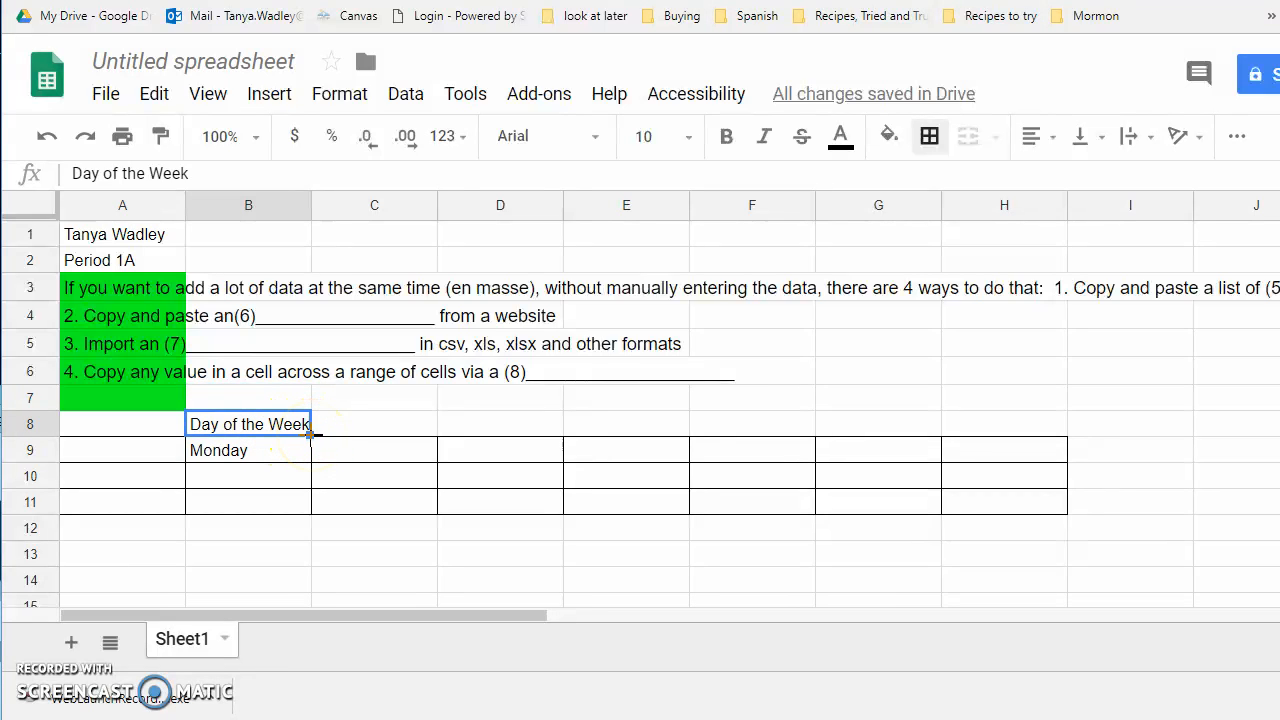
left_click_drag(312, 435, 1006, 430)
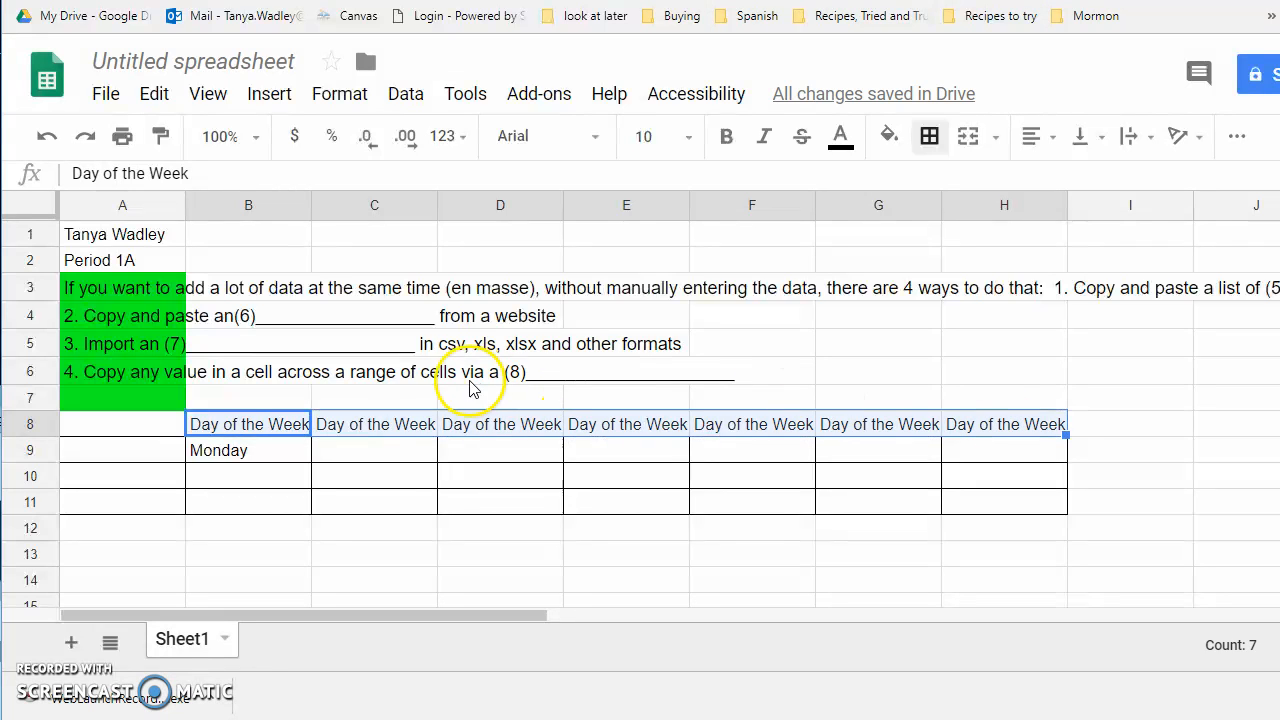
left_click(244, 426)
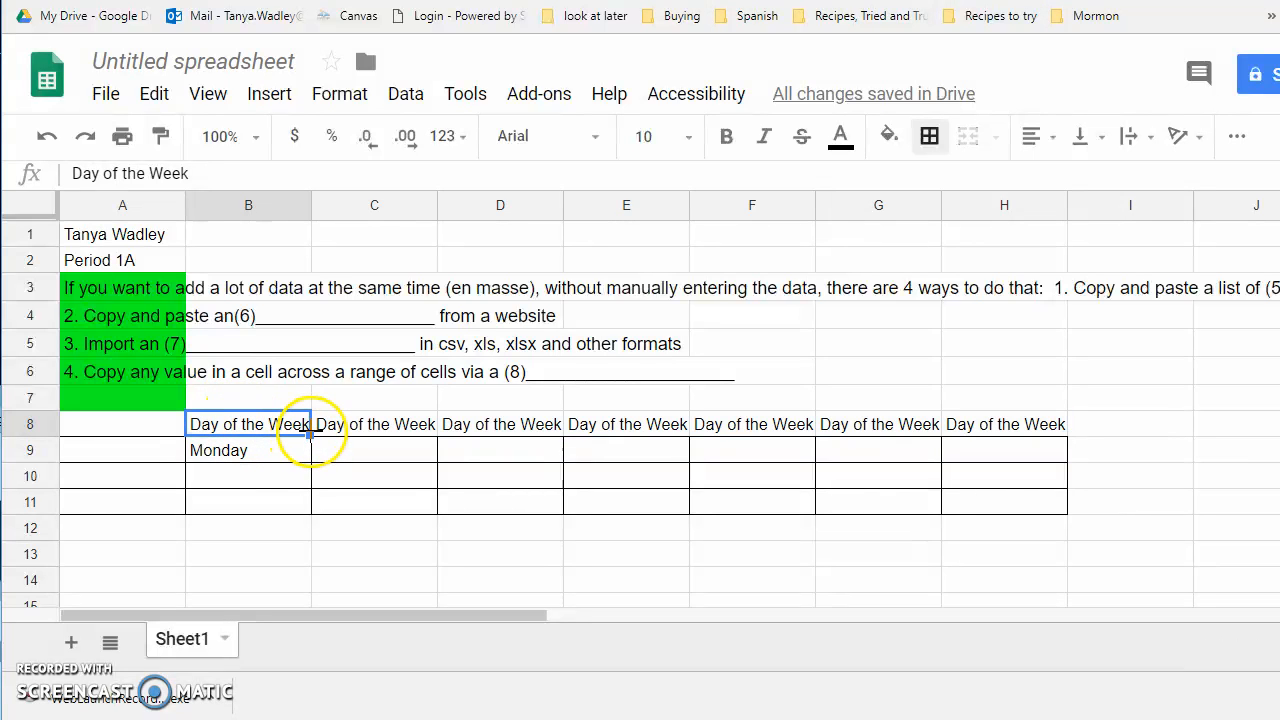
left_click_drag(311, 432, 993, 560)
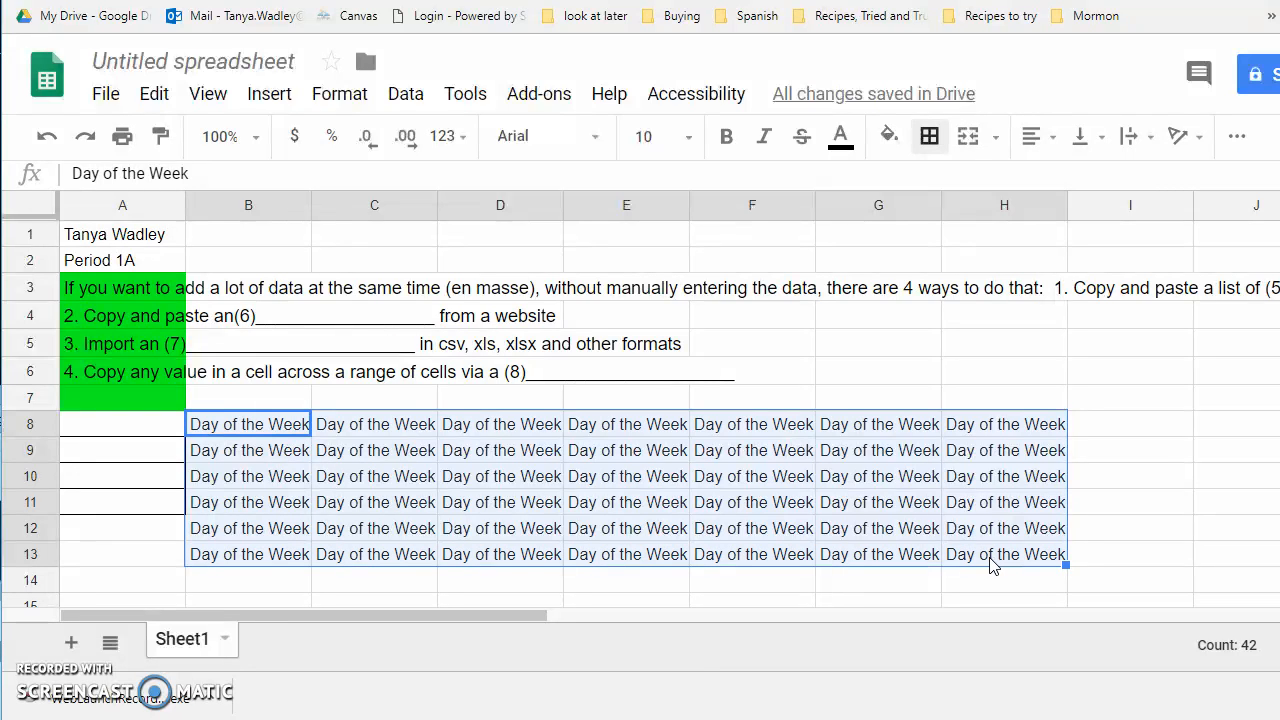
key("ctrl+z")
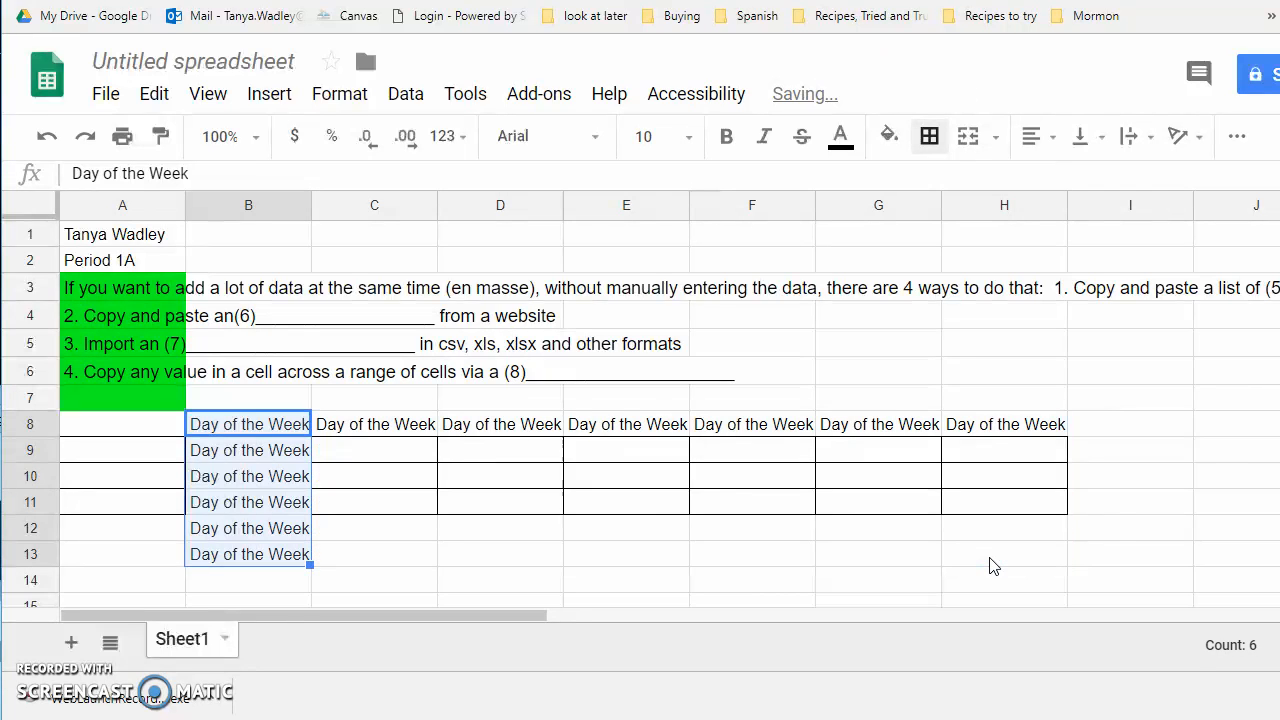
key("ctrl+z")
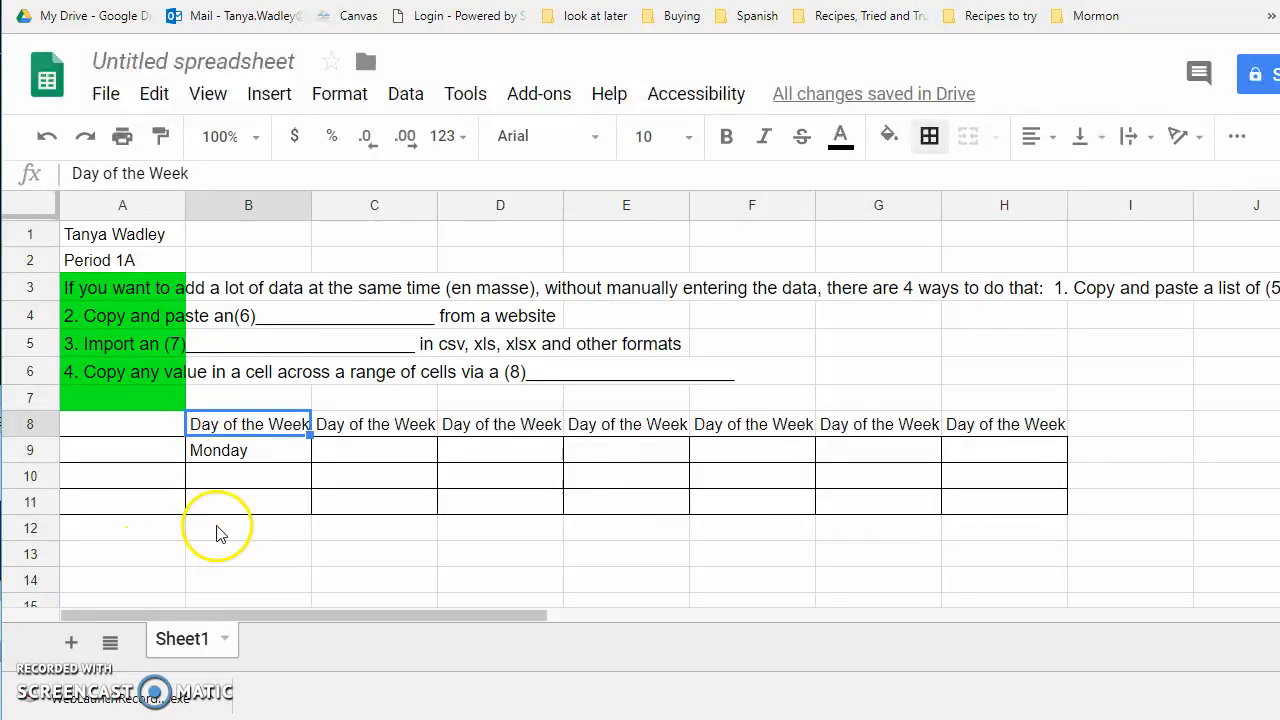
Step: Auto-fill Monday through Sunday from B9 across to H9
left_click(268, 451)
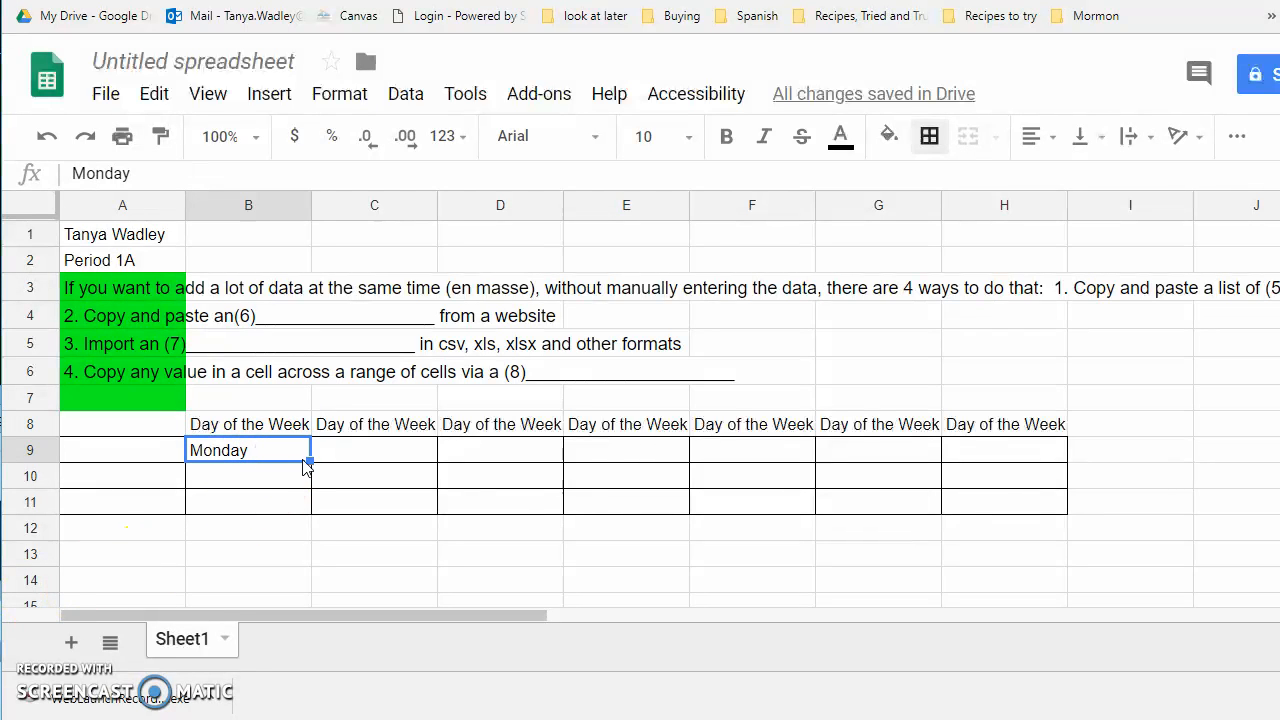
left_click_drag(310, 462, 1010, 457)
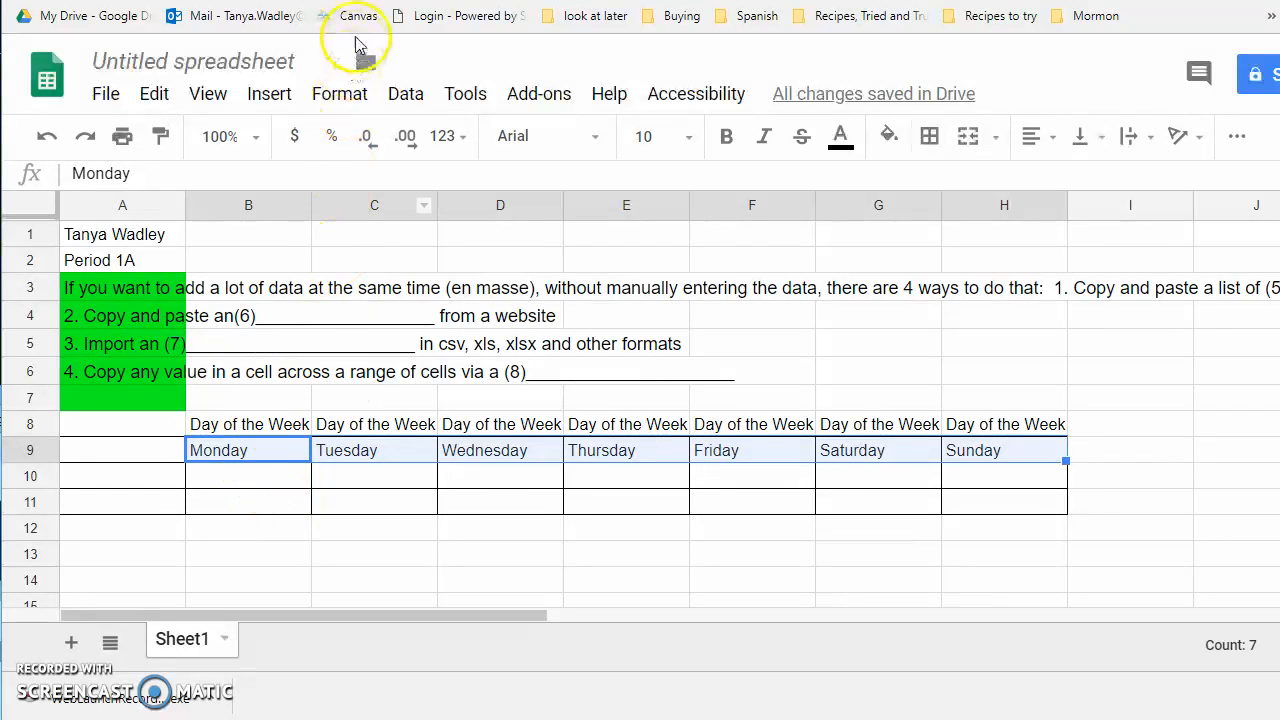
left_click(322, 0)
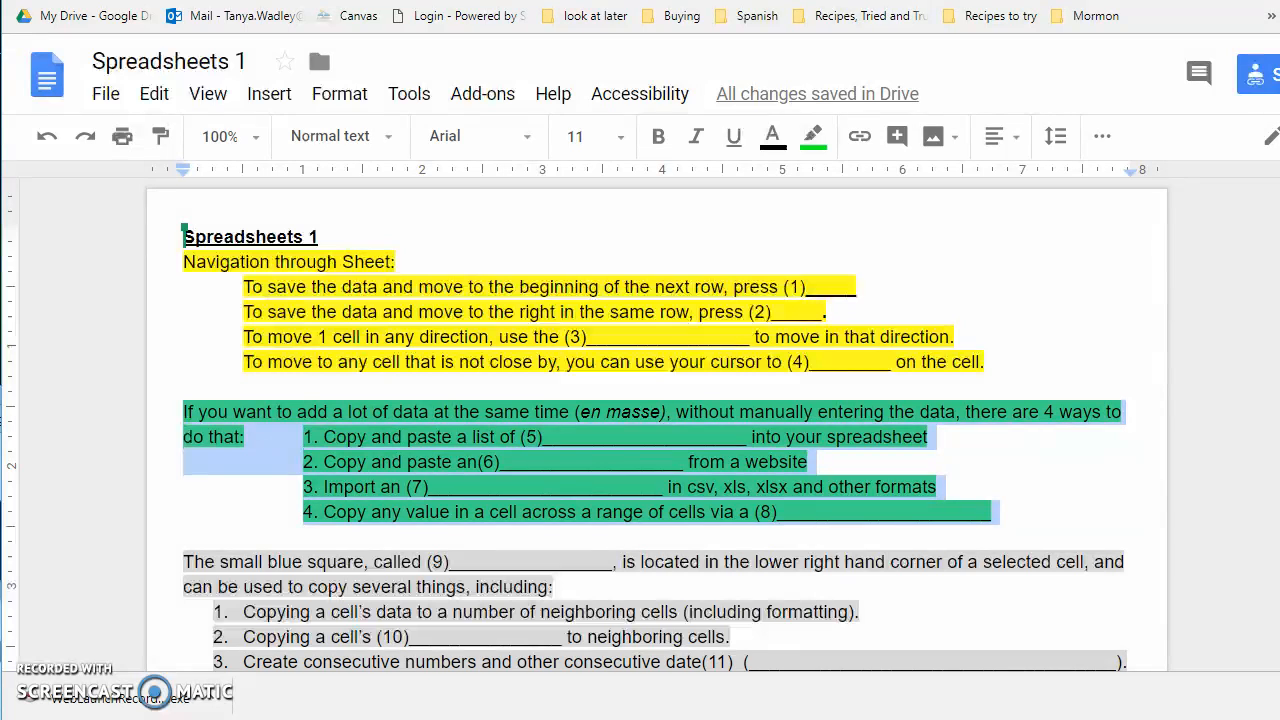
left_click(533, 611)
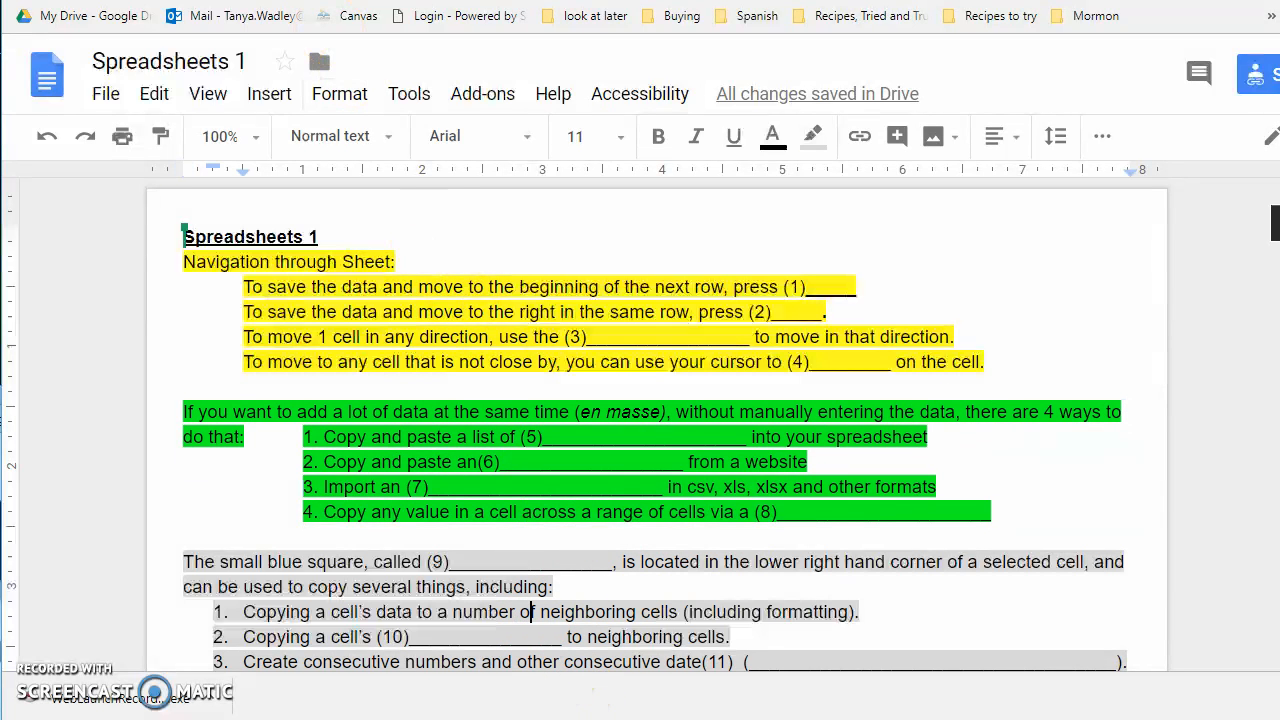
scroll(640, 420, "down", 3)
scroll(640, 420, "down", 2)
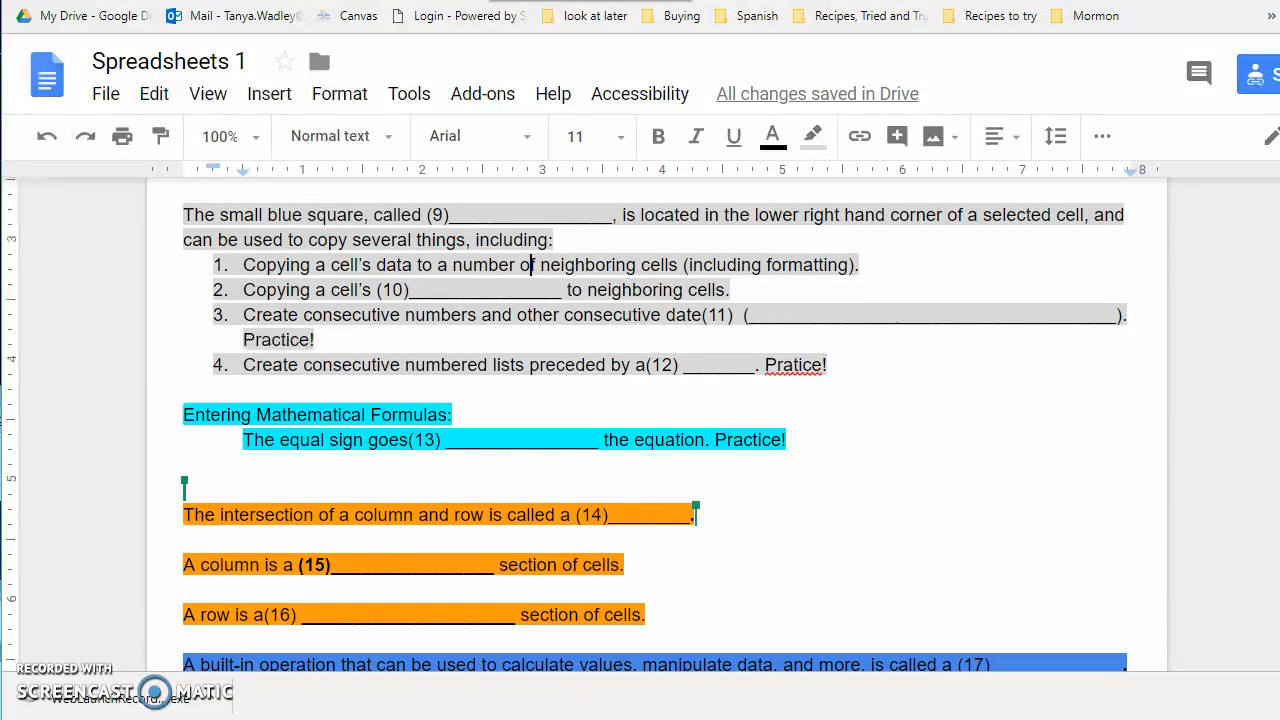
key("ctrl+Tab")
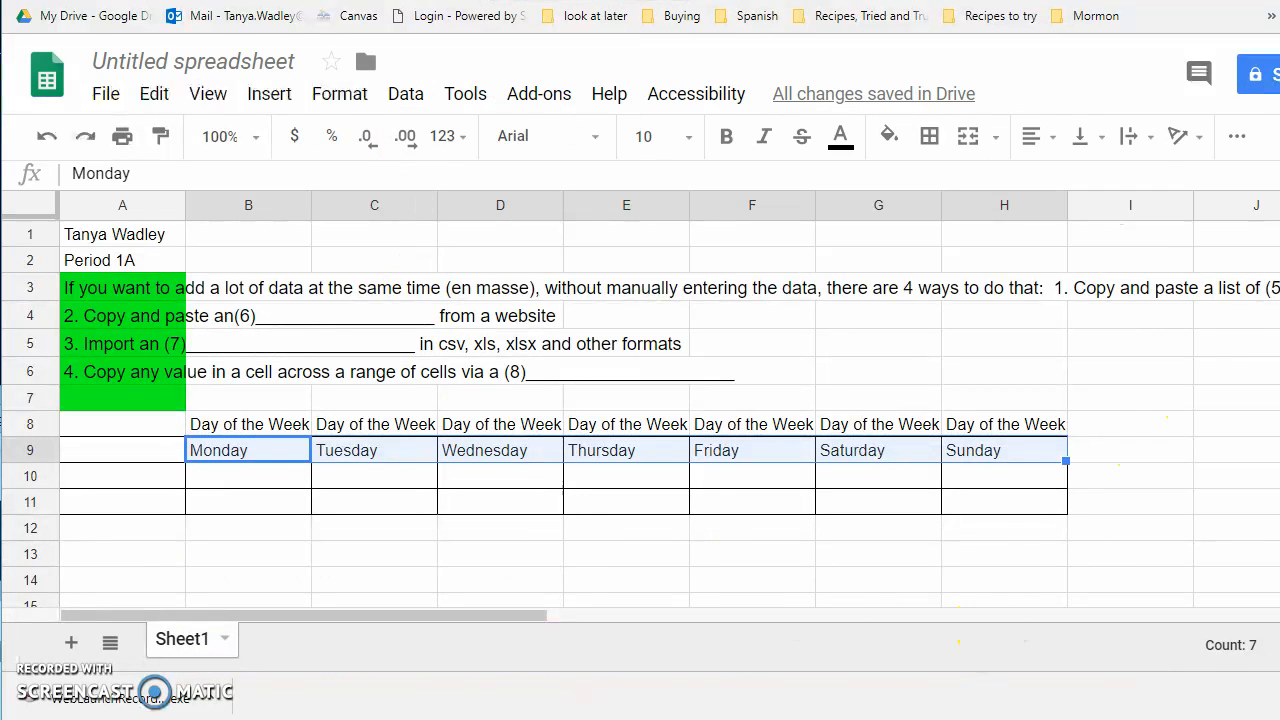
Step: Fill the 'Day of the Week' heading across row 8 from B8 to H8
scroll(640, 400, "down", 6)
scroll(640, 400, "up", 6)
scroll(568, 600, "down", 5)
scroll(568, 600, "up", 4)
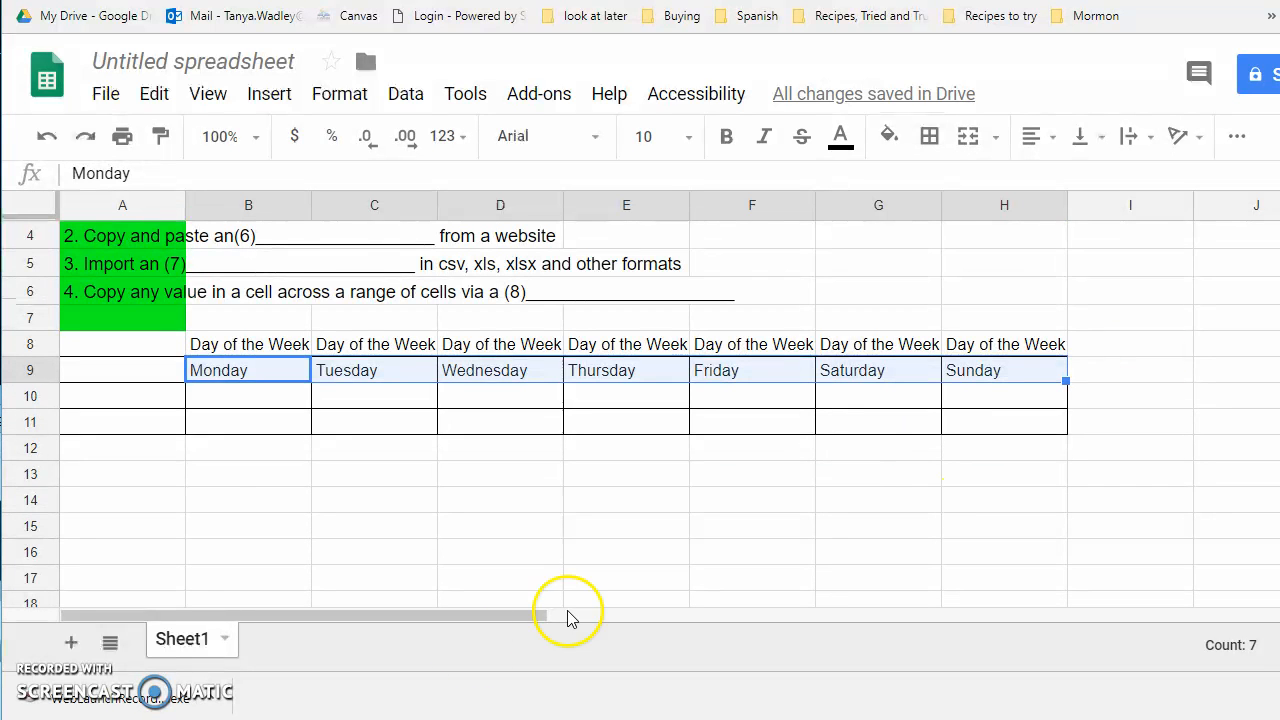
left_click(192, 484)
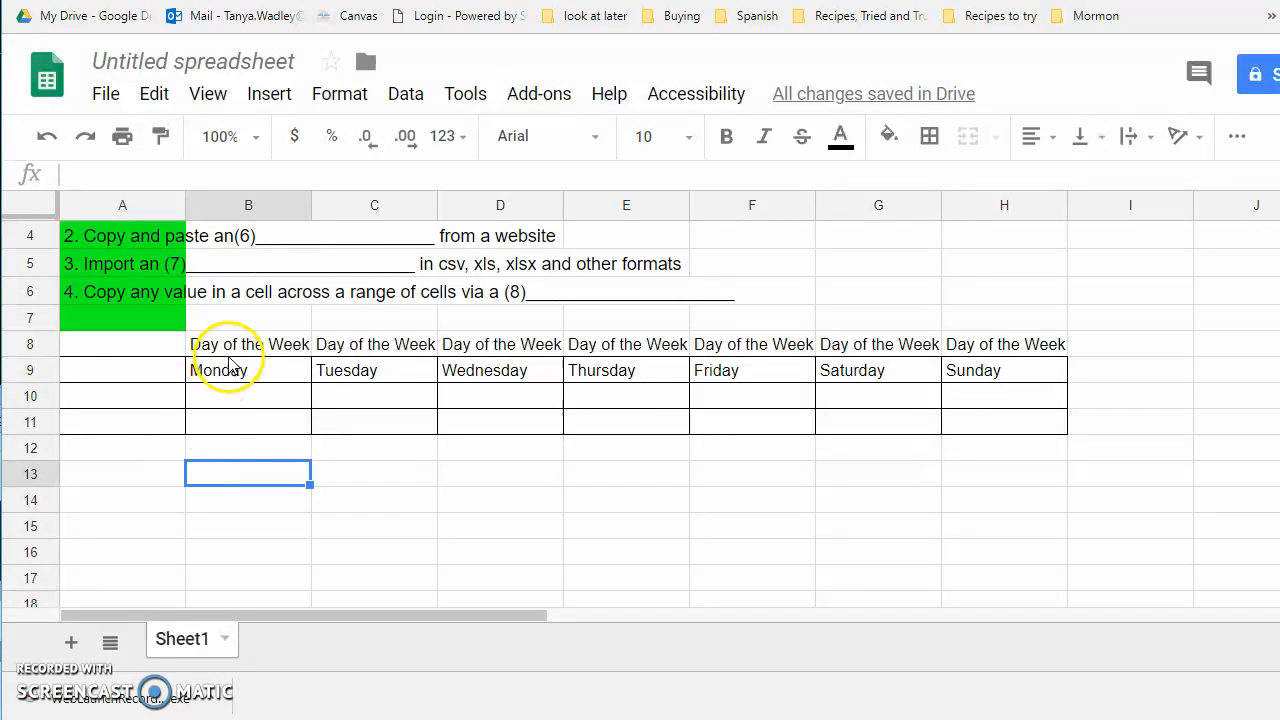
left_click(280, 350)
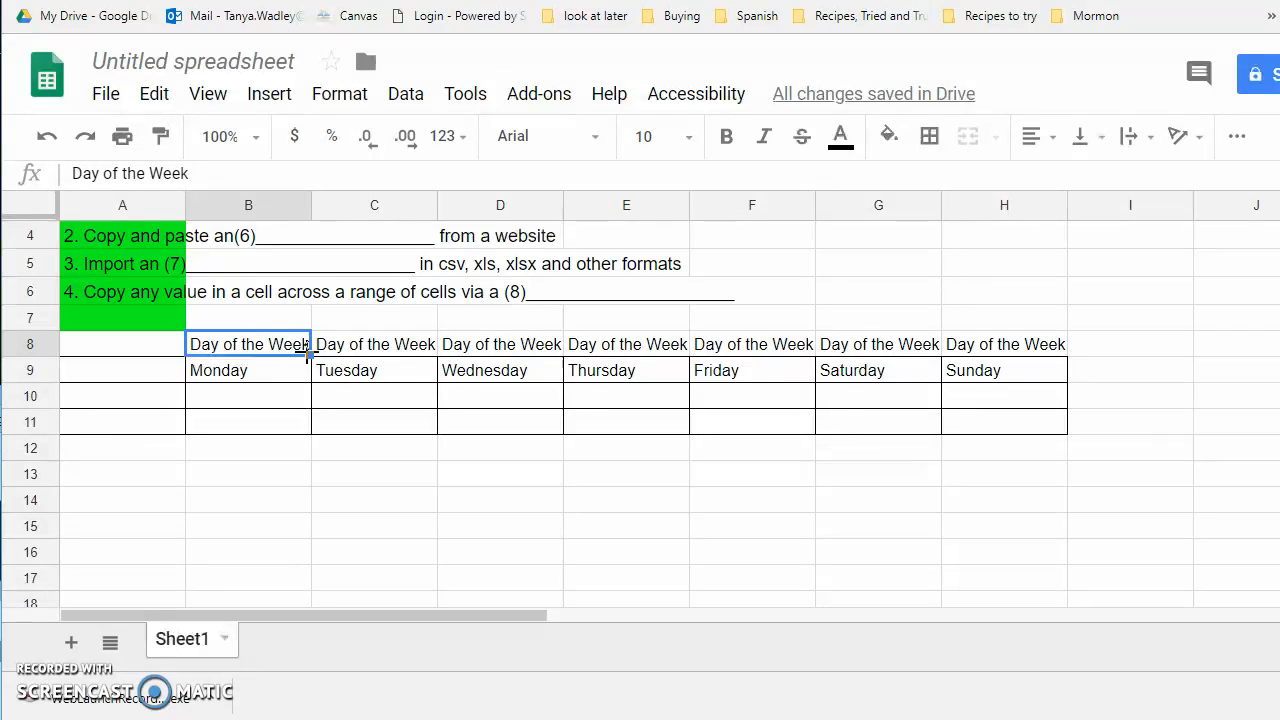
left_click_drag(311, 355, 983, 360)
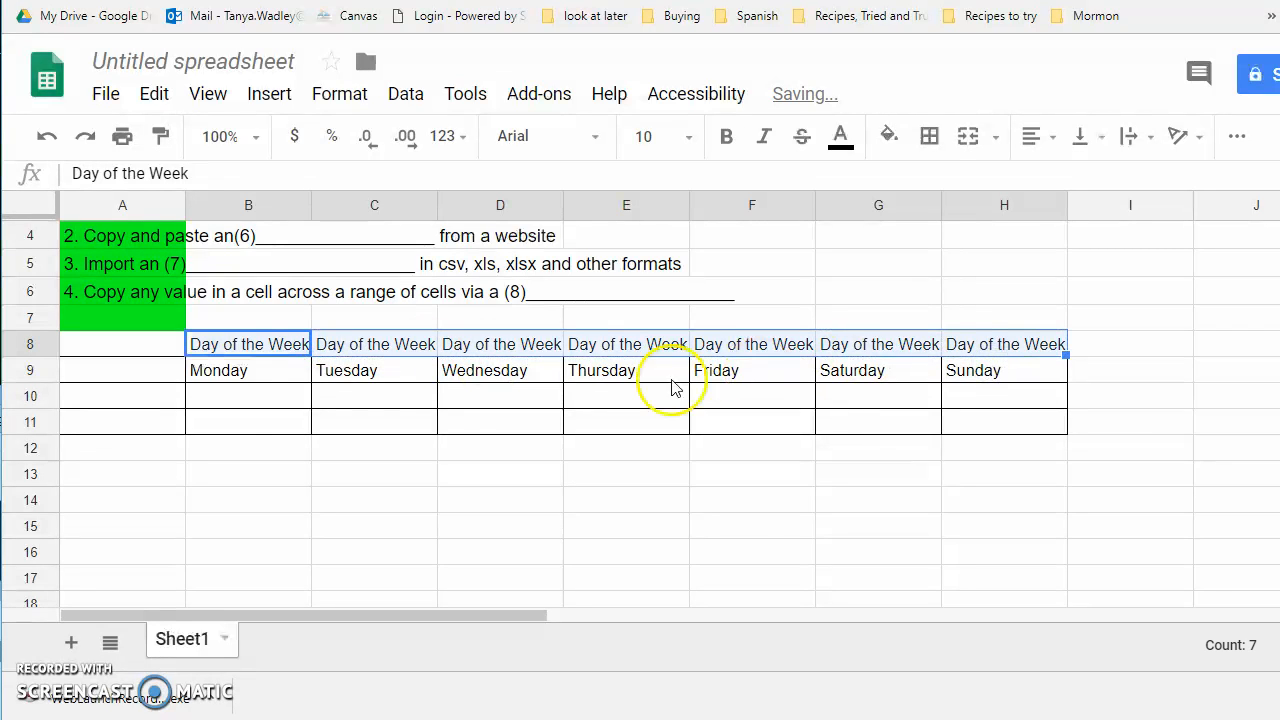
Step: Undo the trial downward copies of the headings, keeping the Monday–Sunday row intact
left_click(258, 350)
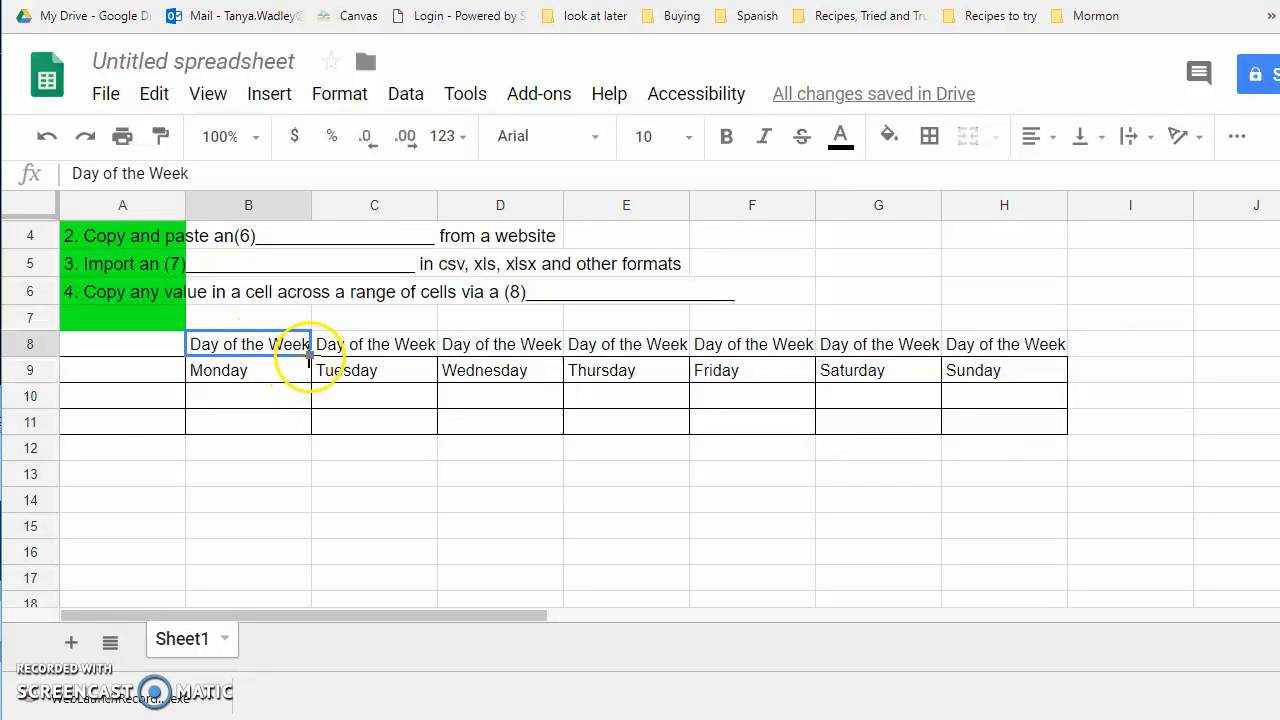
left_click_drag(311, 357, 302, 505)
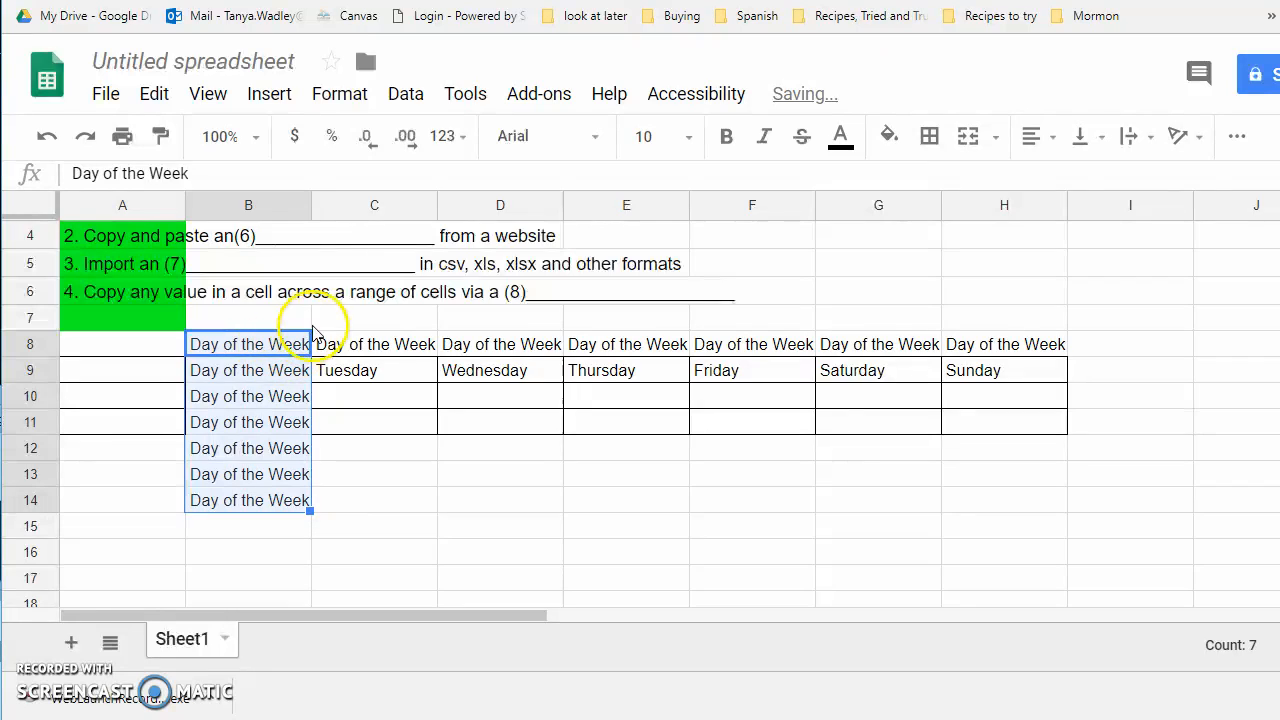
left_click_drag(310, 345, 986, 349)
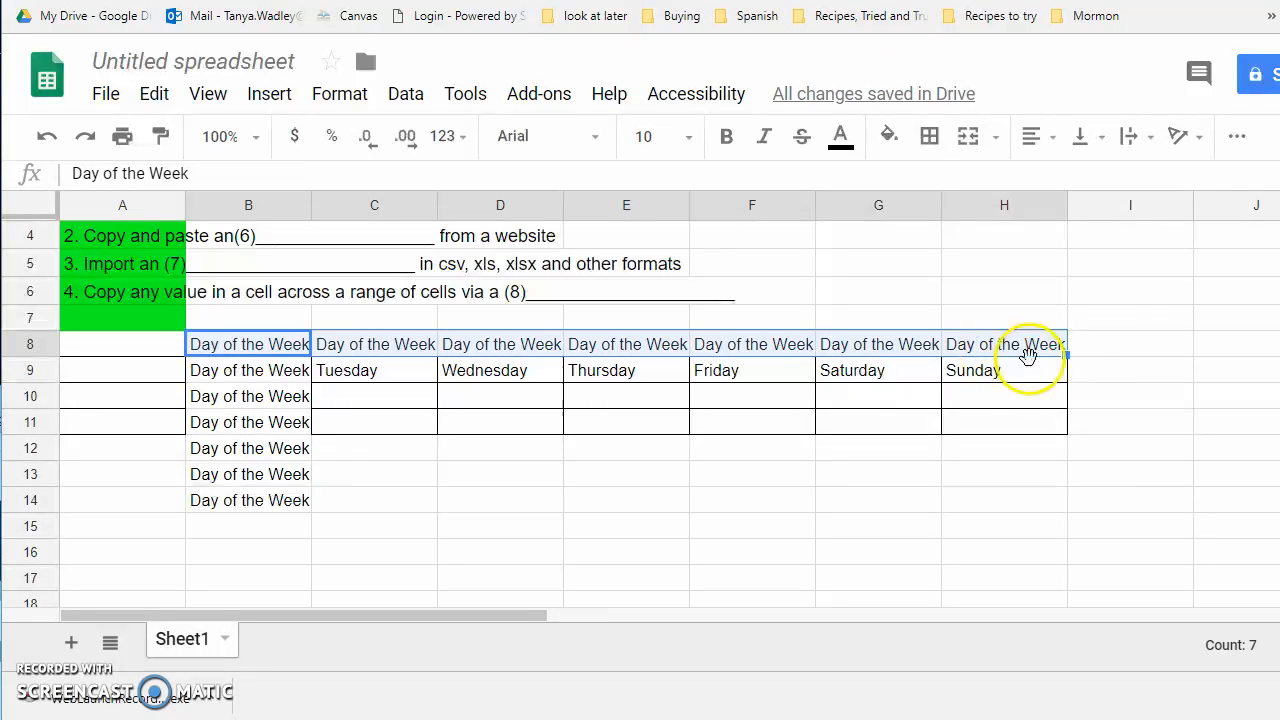
left_click_drag(1066, 355, 1058, 562)
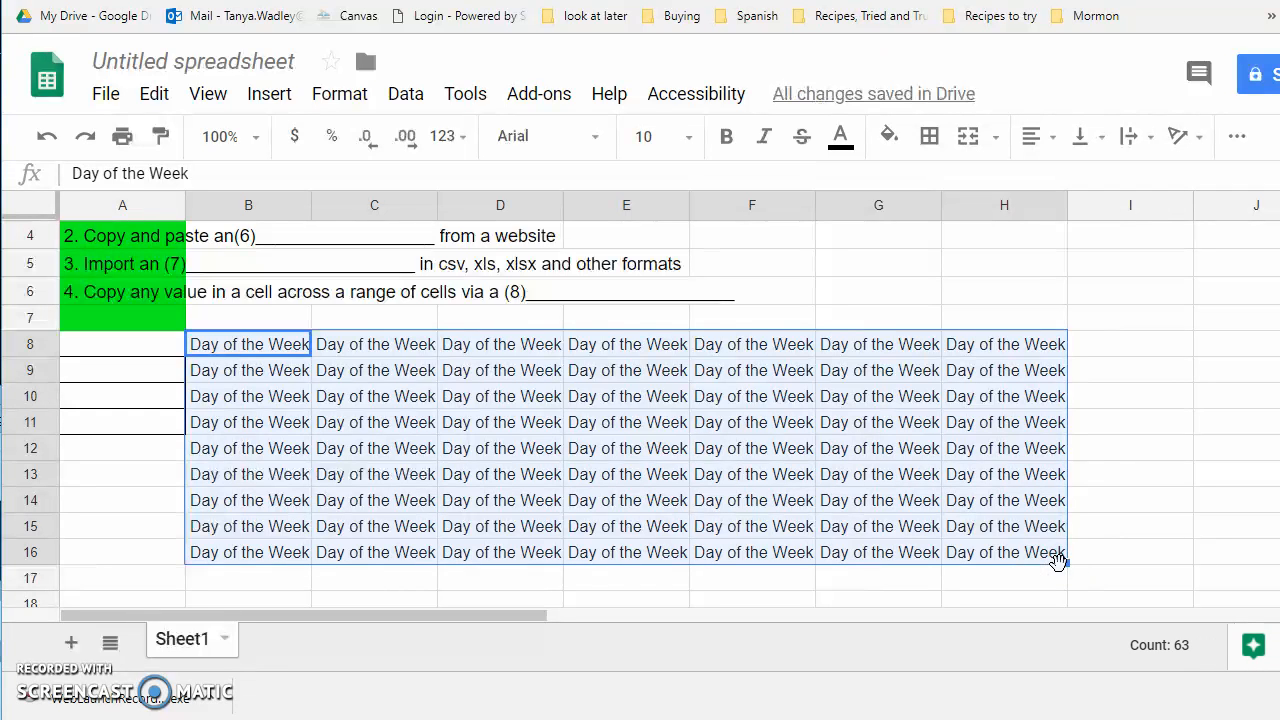
key("ctrl+z")
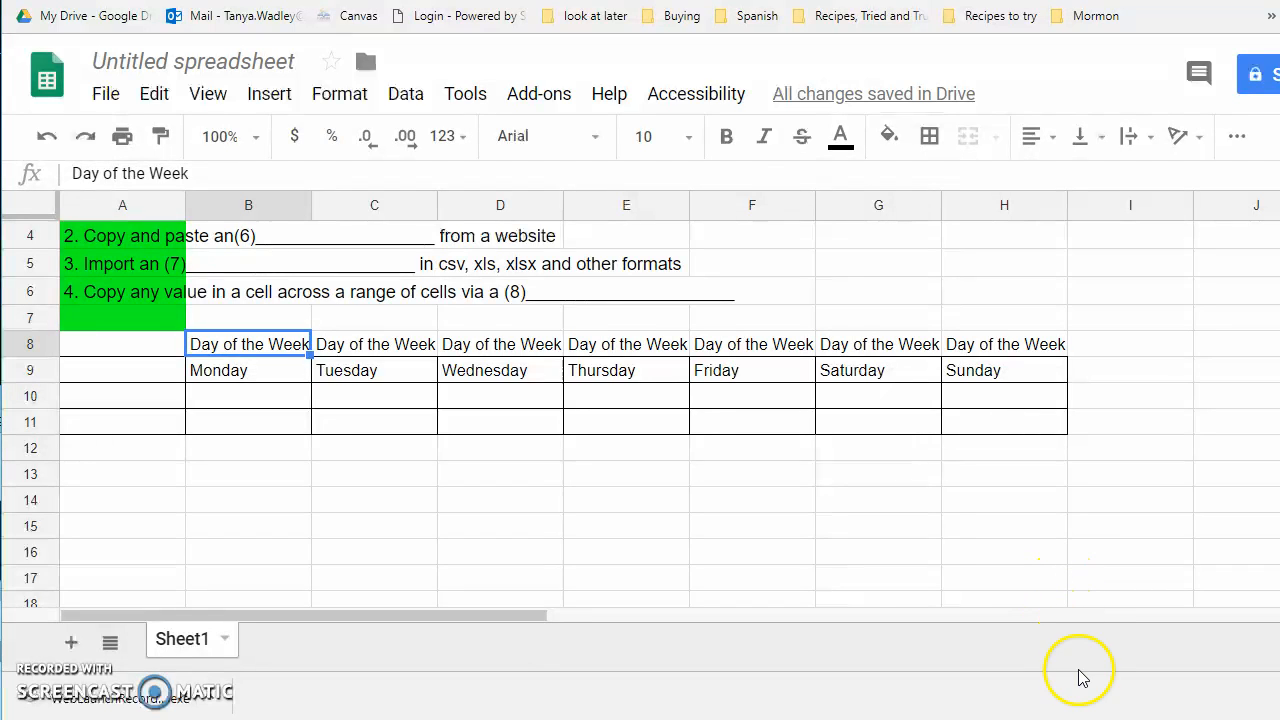
left_click(254, 475)
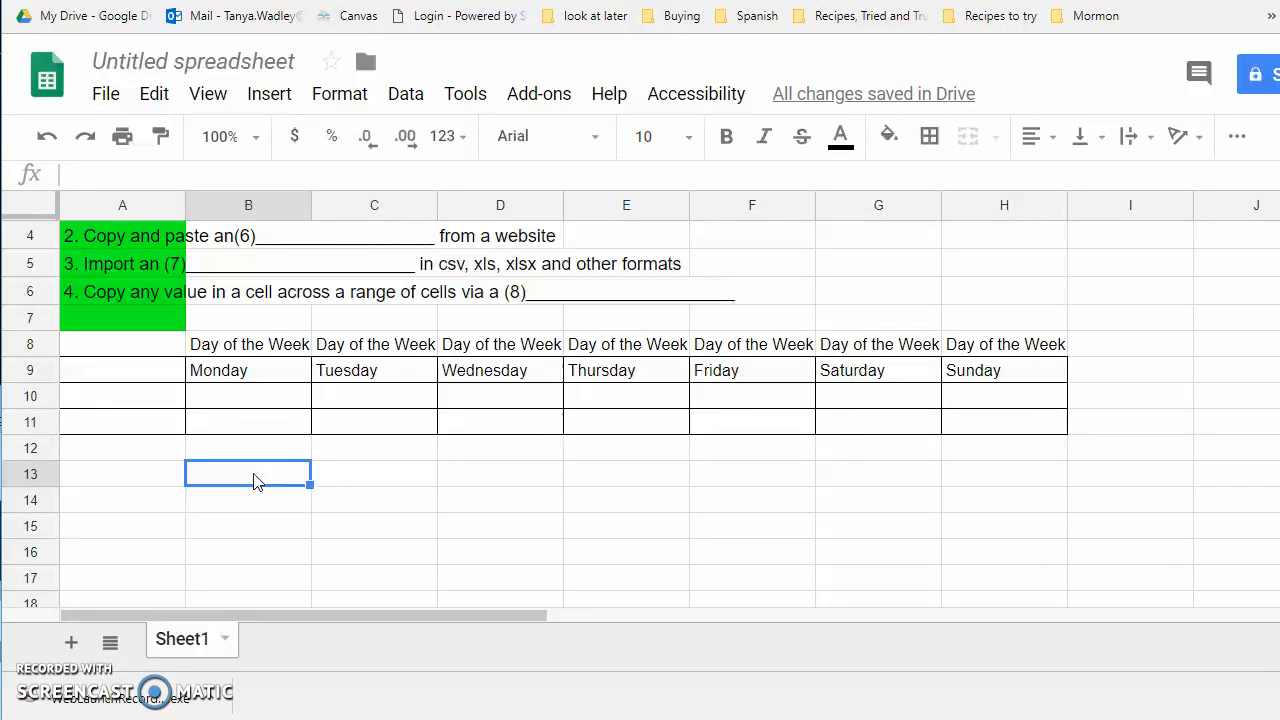
Step: Enter 20 in A13 and 19 in B13, then select both cells A13:B13
left_click(143, 477)
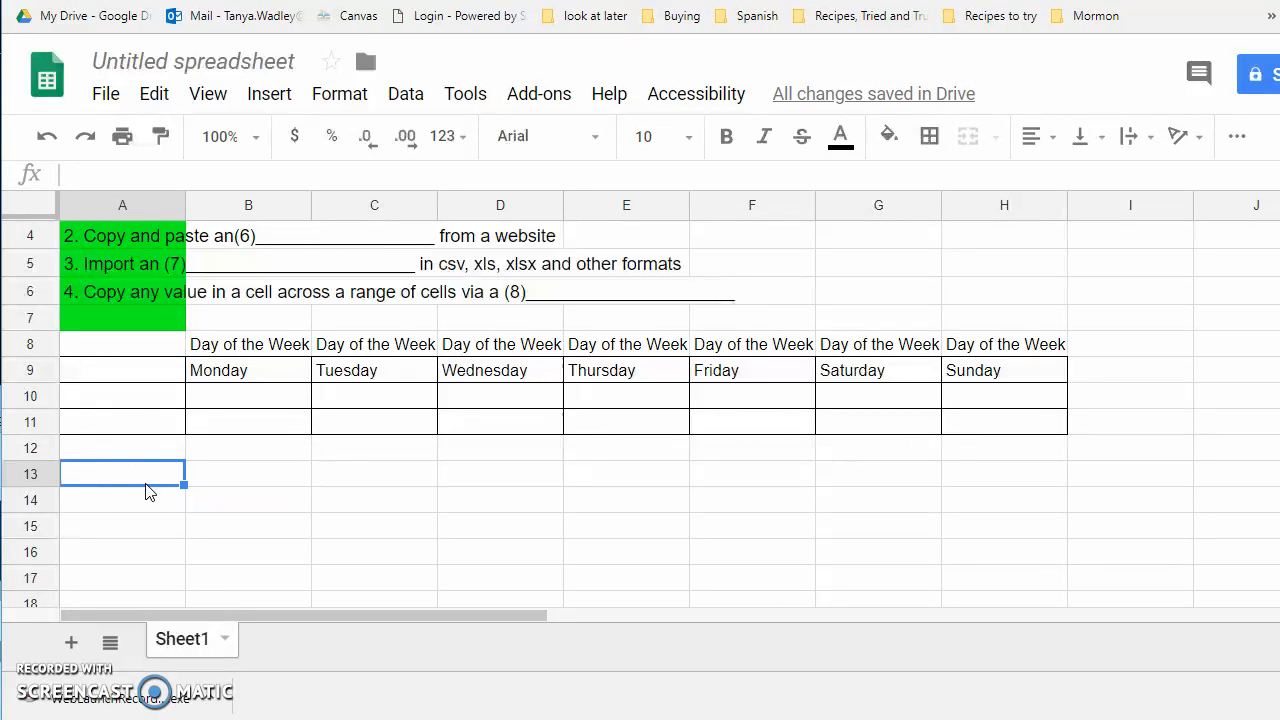
type("20")
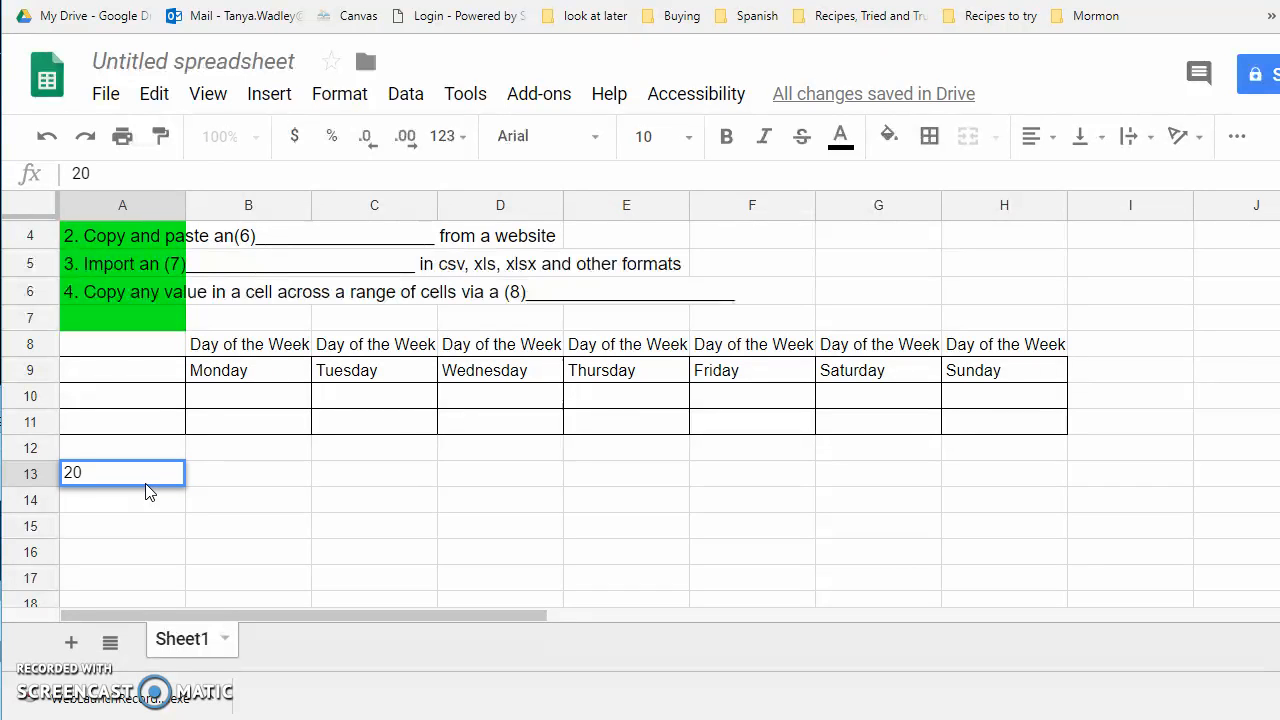
key("Tab")
type("19")
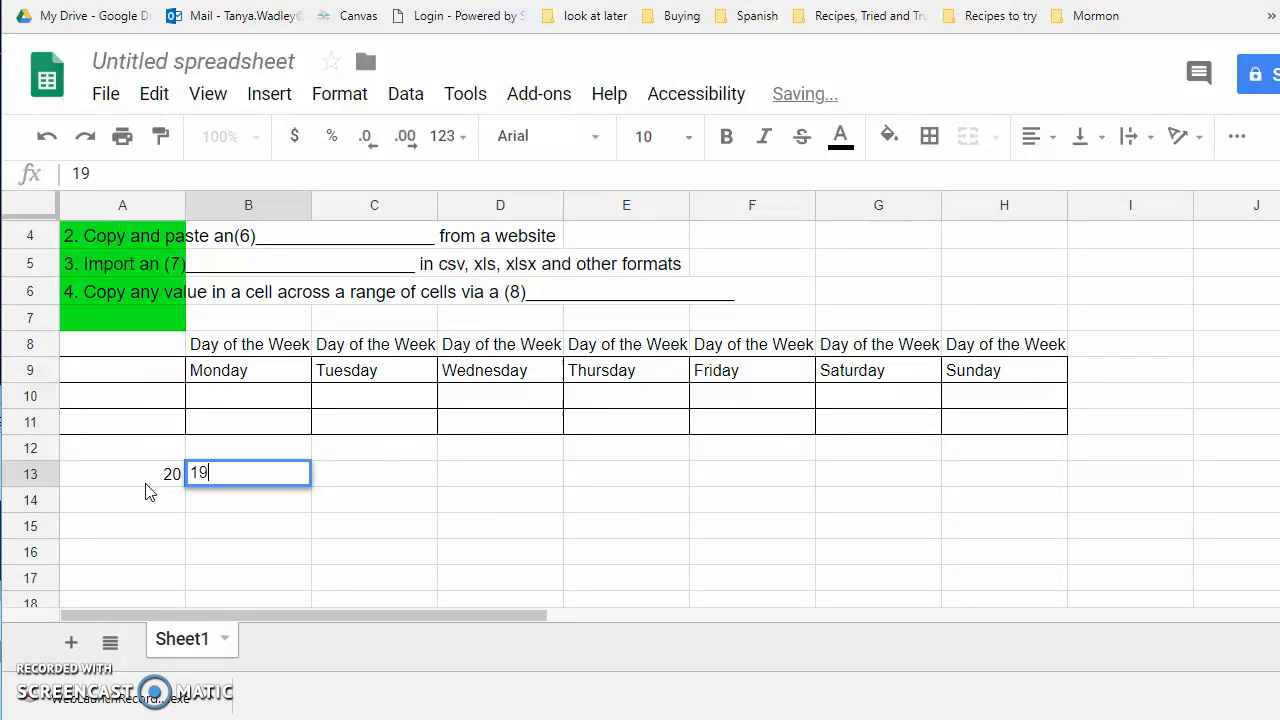
key("Tab")
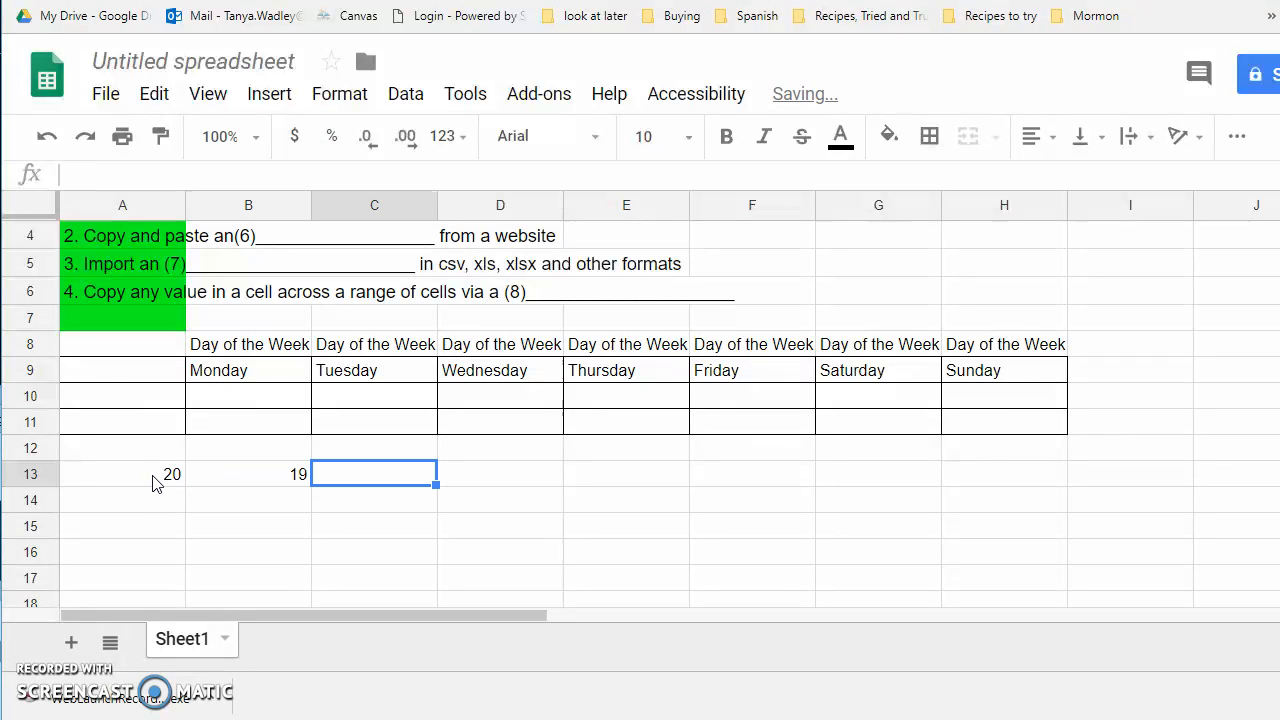
left_click(153, 476)
left_click_drag(153, 476, 275, 478)
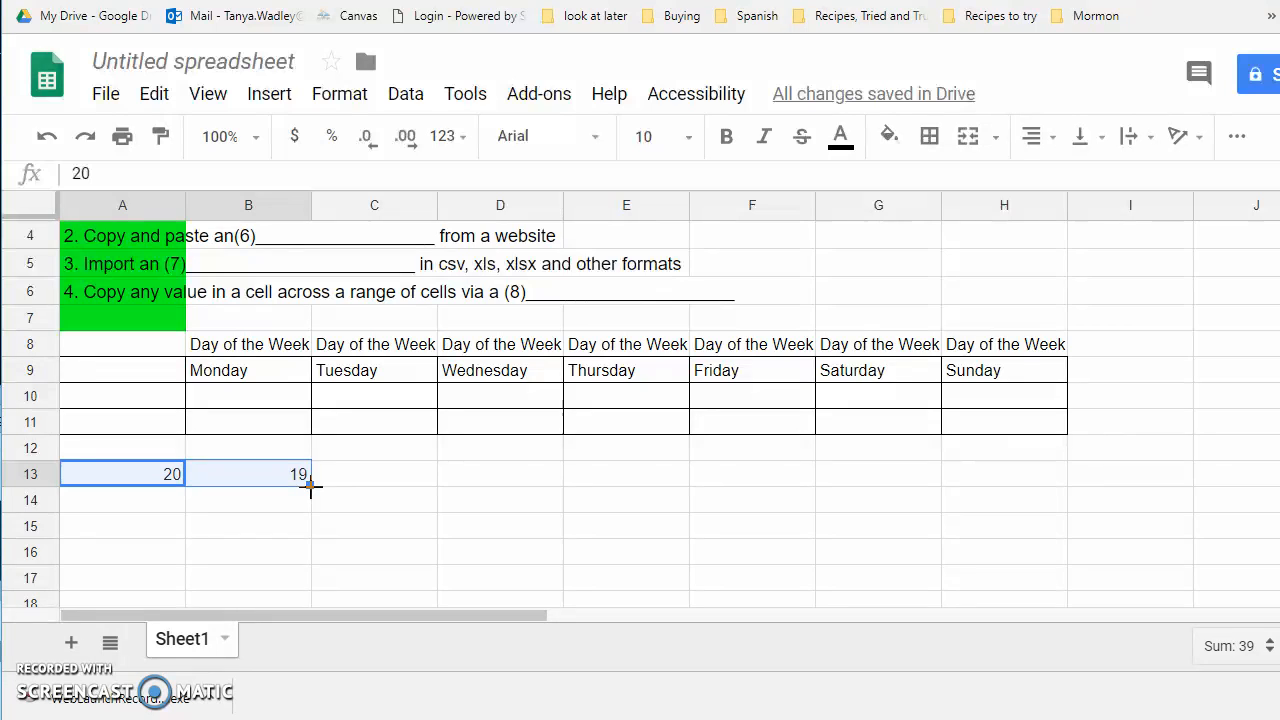
Step: Extend the countdown across row 13 from 20 in A13 to 1 in T13, then return to column A
left_click_drag(311, 486, 815, 494)
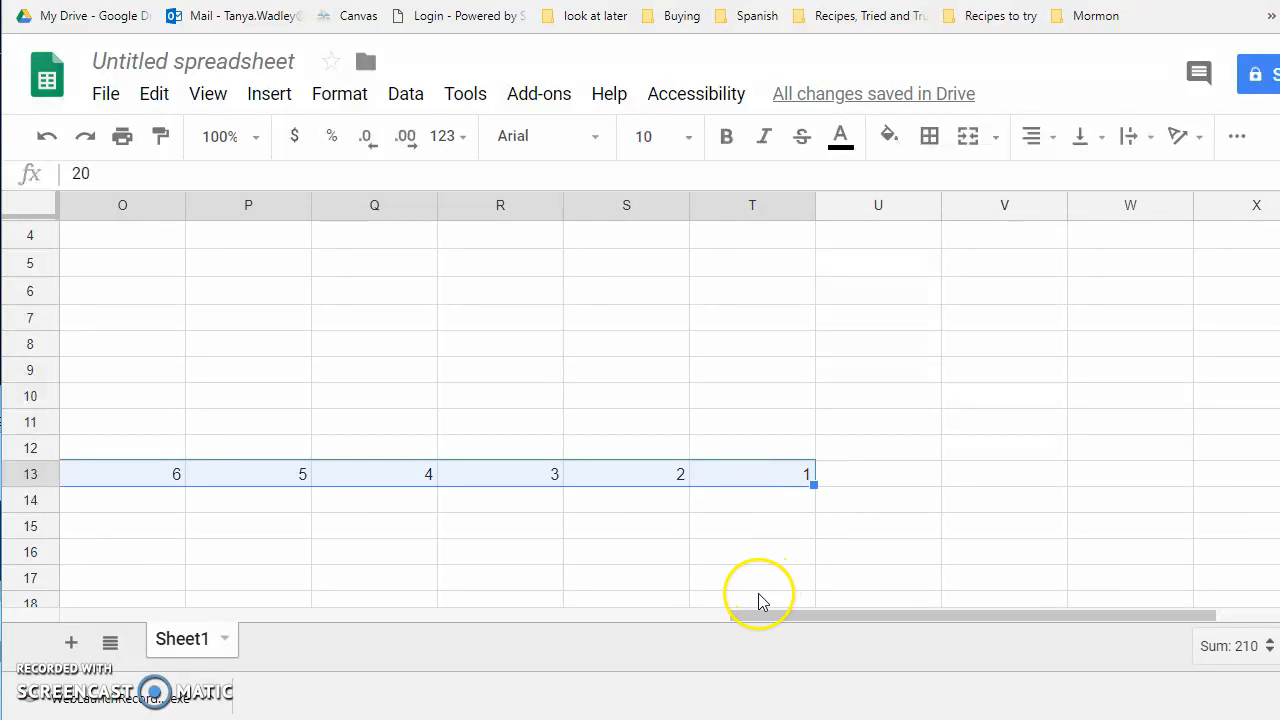
left_click_drag(766, 614, 249, 620)
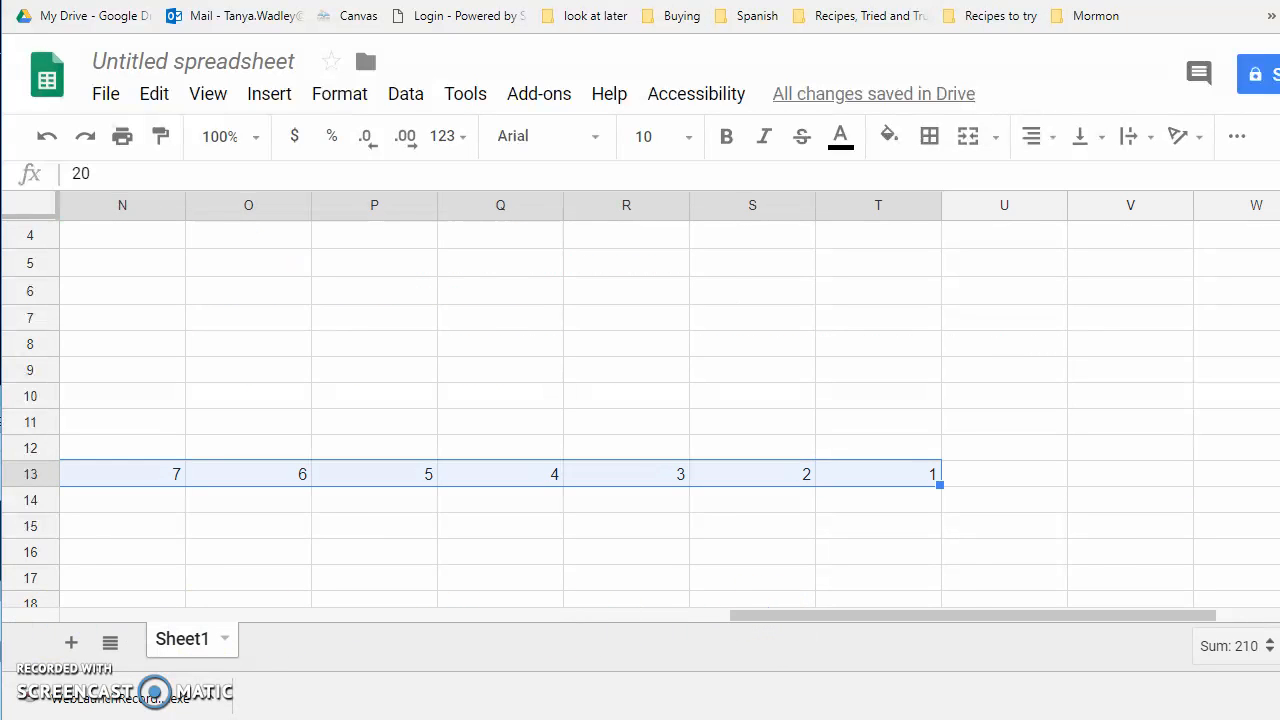
left_click_drag(786, 614, 129, 597)
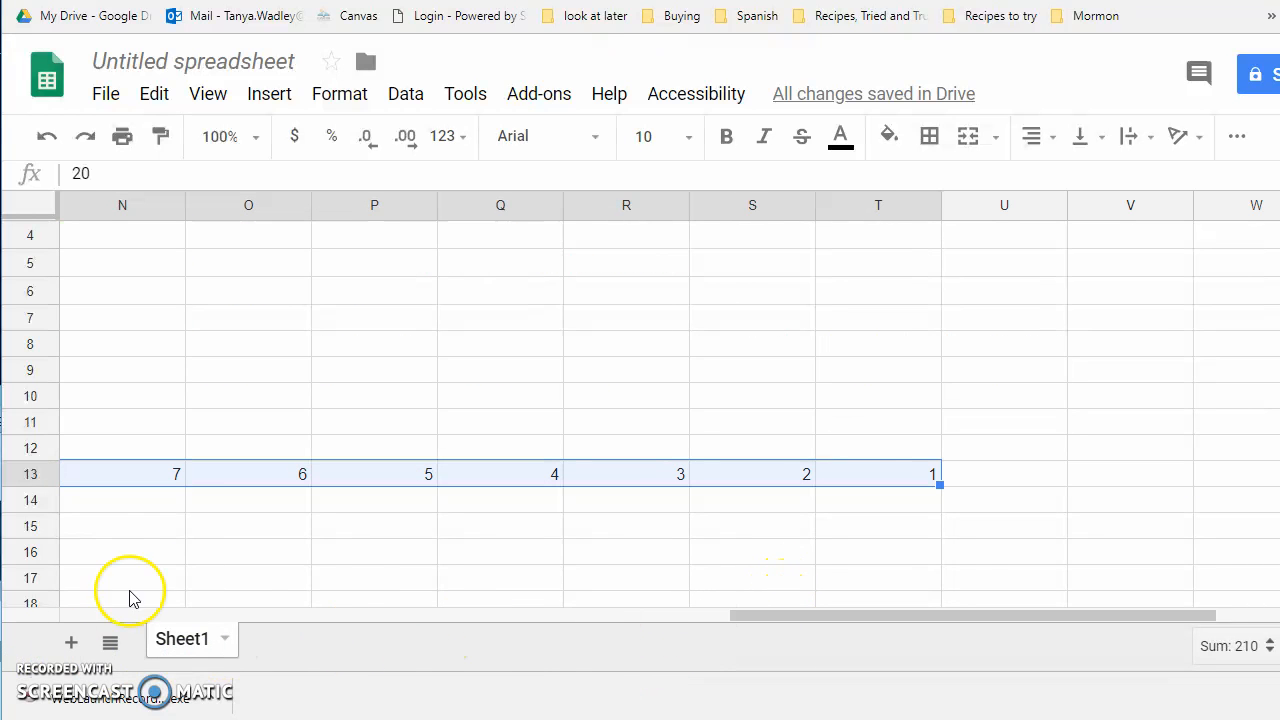
left_click(457, 615)
left_click_drag(434, 616, 276, 617)
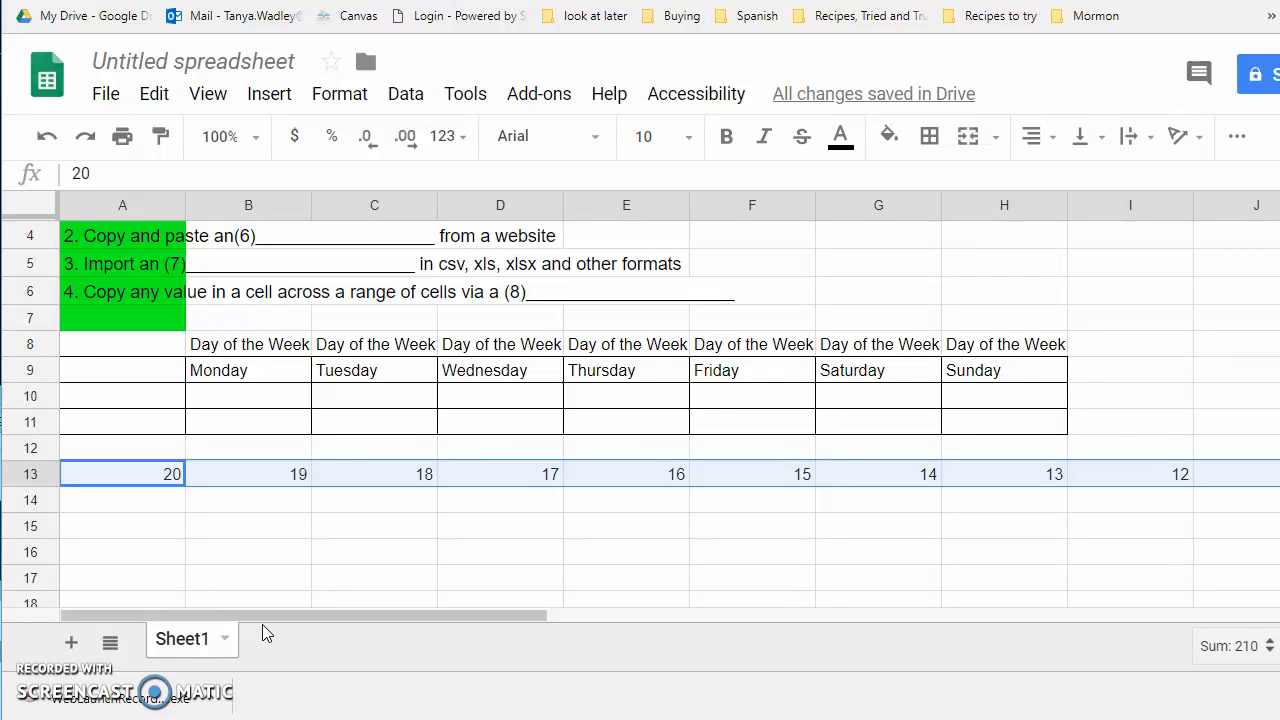
Step: Enter the formula =1000/A13 in A14 so it shows 50
left_click(155, 495)
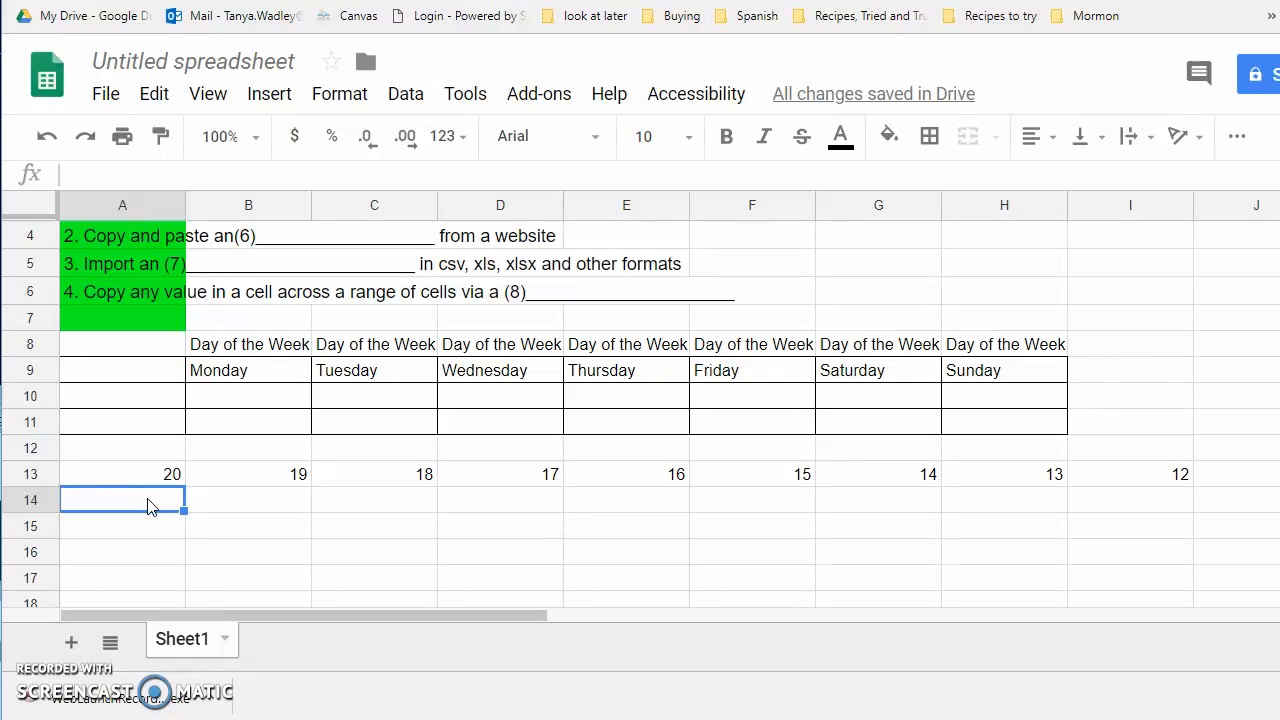
type("=")
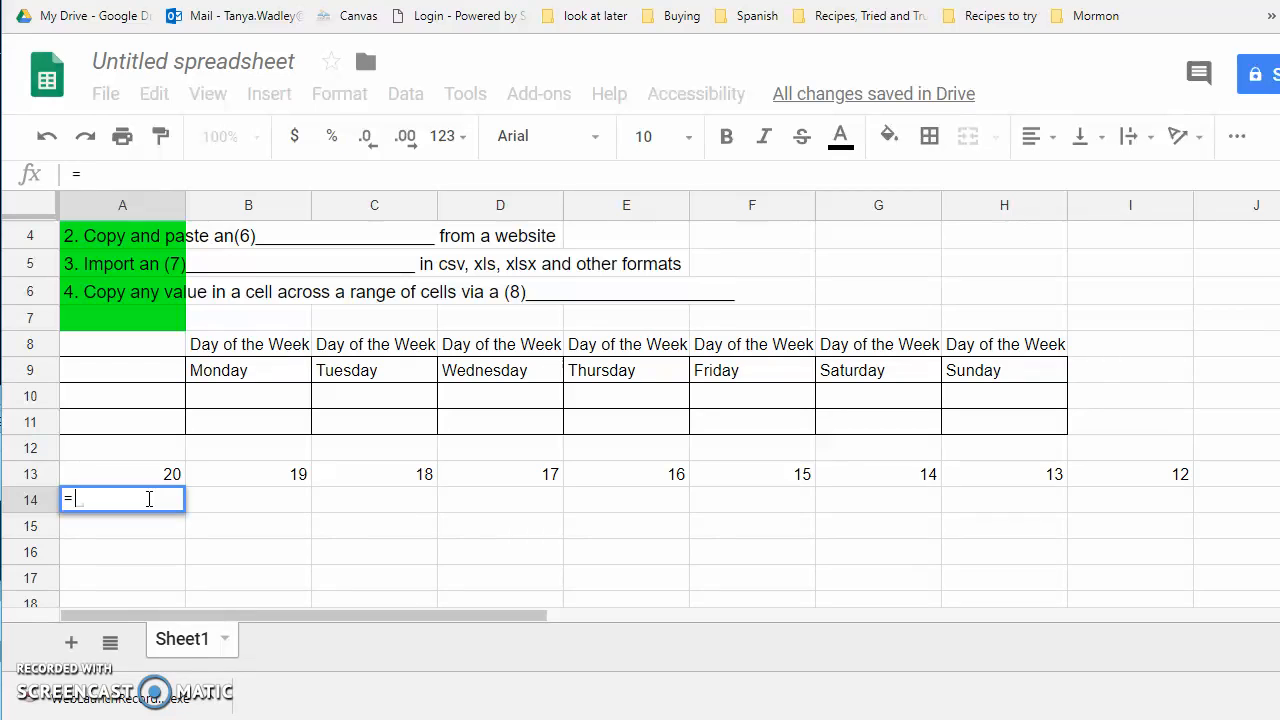
type("1000")
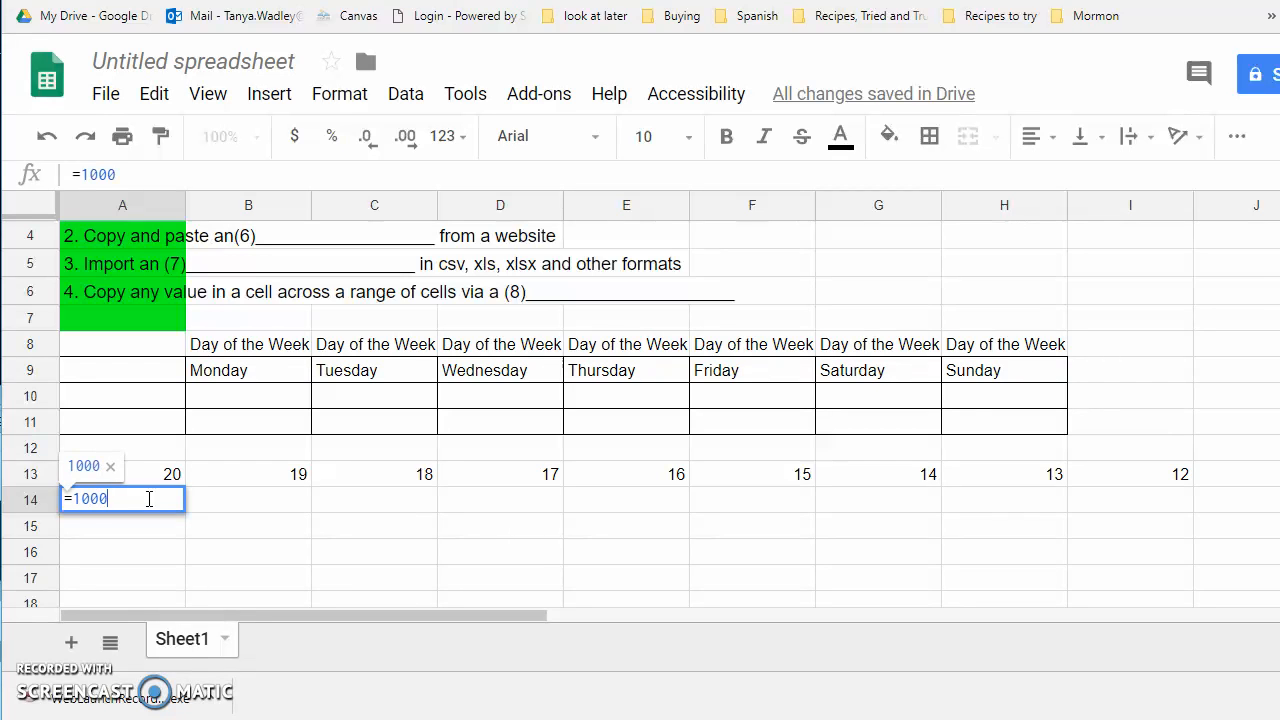
type("?")
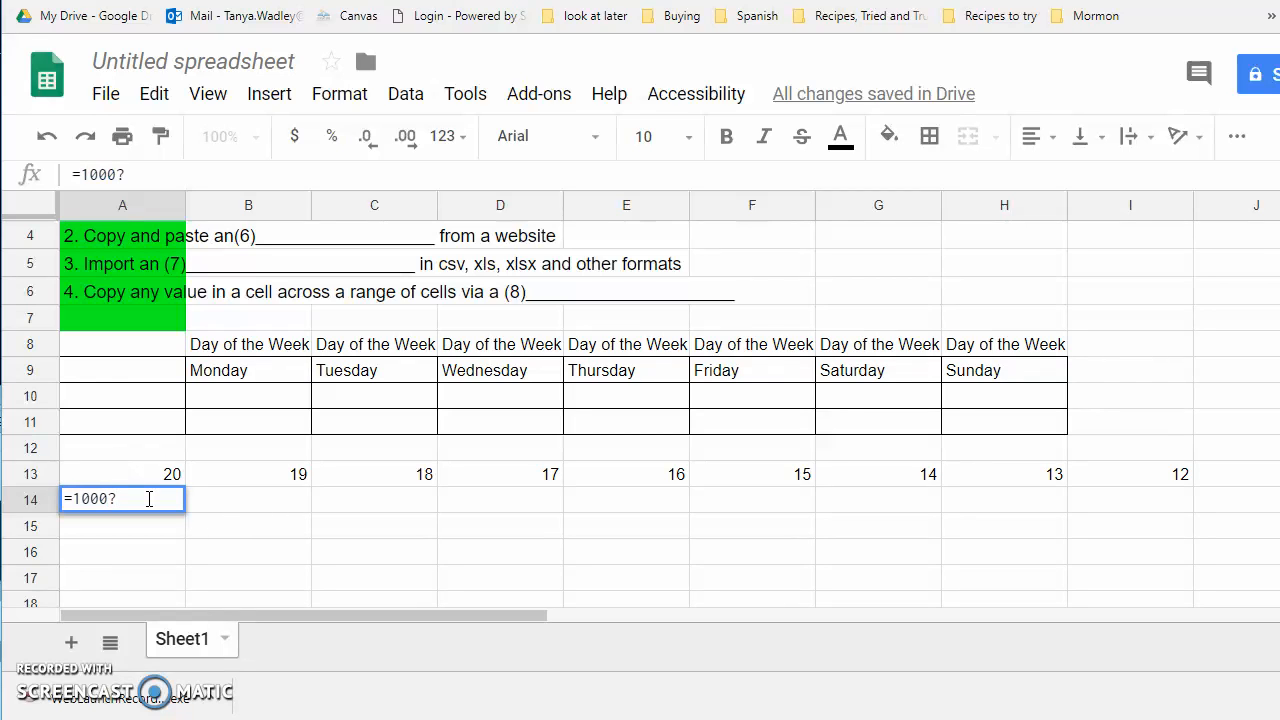
key("BackSpace")
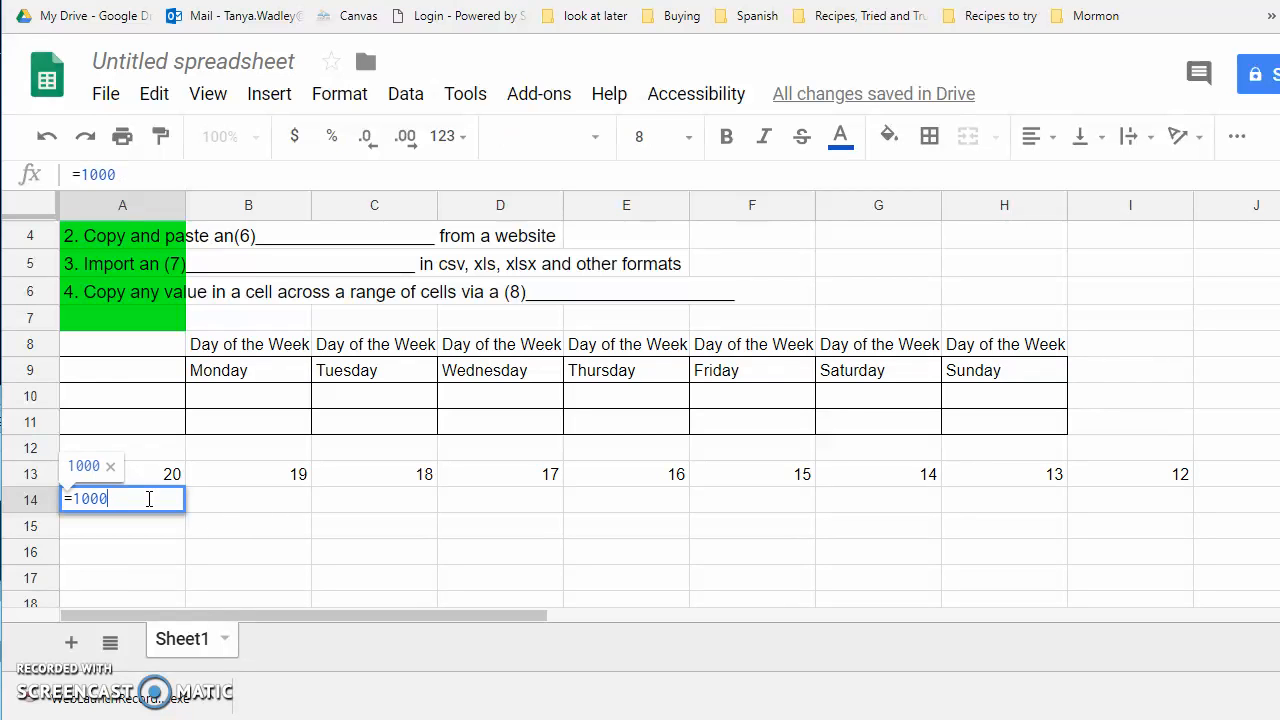
type("/")
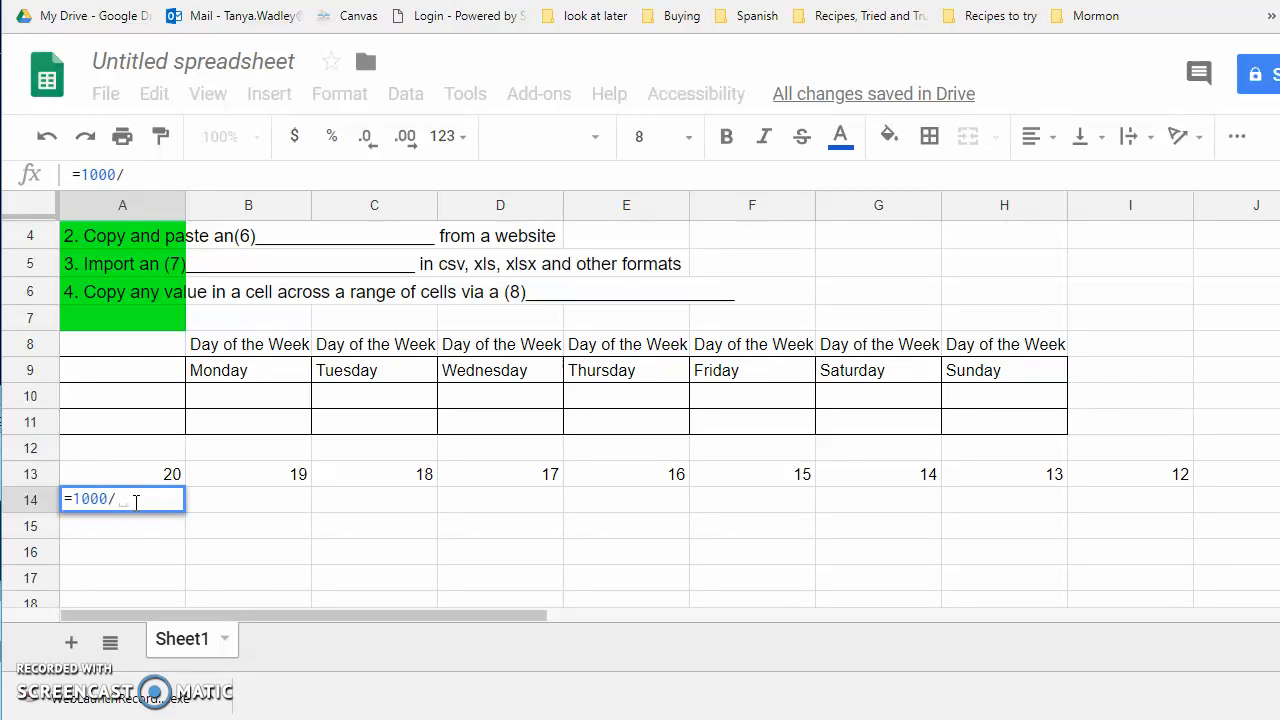
left_click(147, 472)
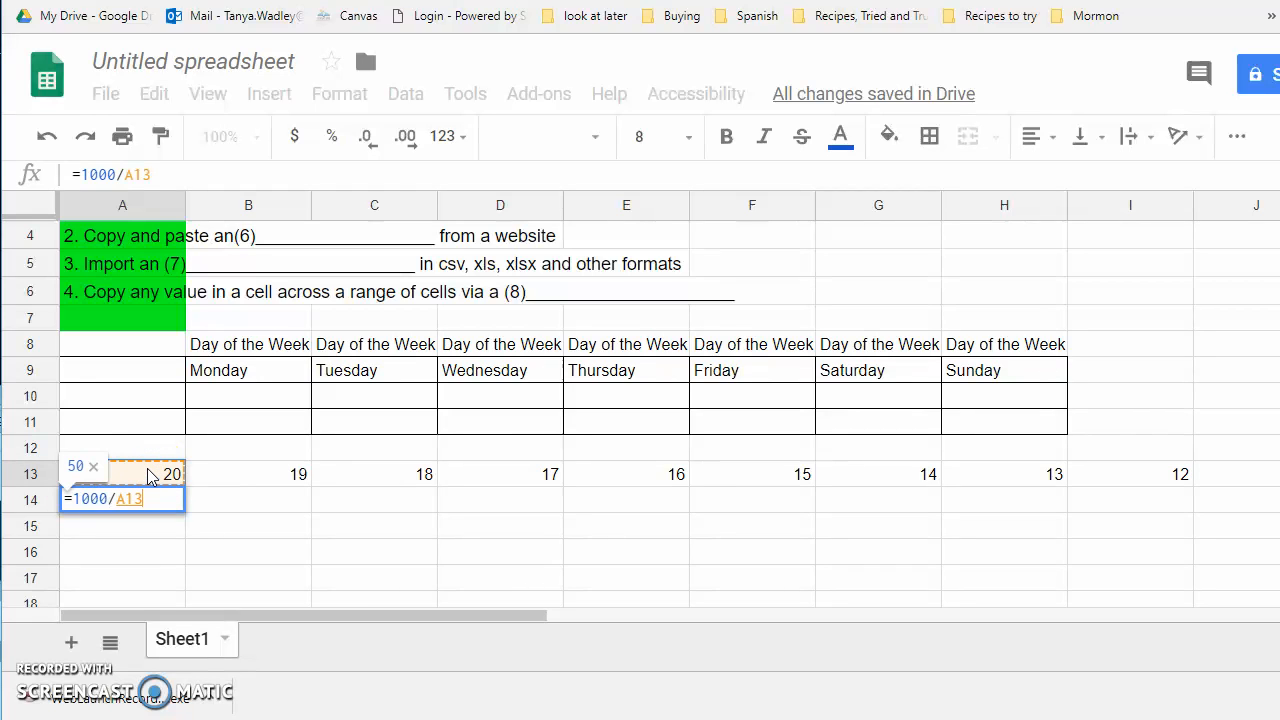
key("Return")
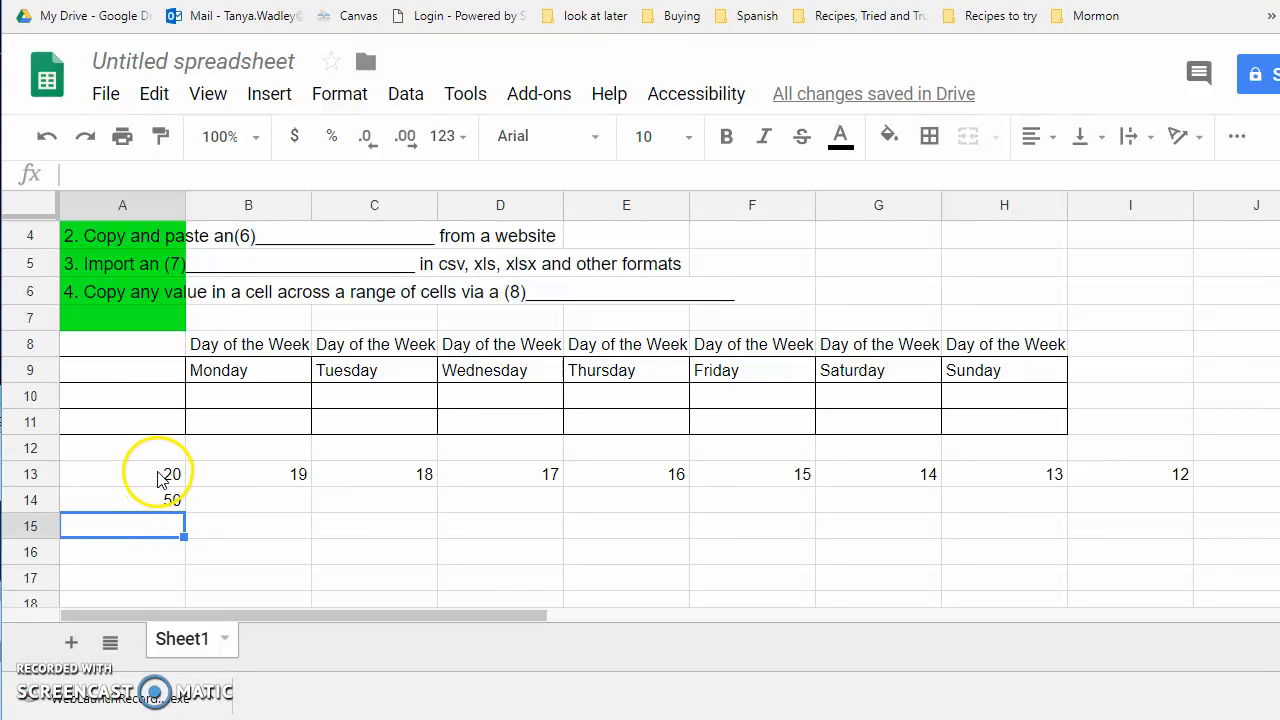
Step: Copy the =1000/A13 formula from A14 across row 14 beneath the countdown series
left_click(167, 500)
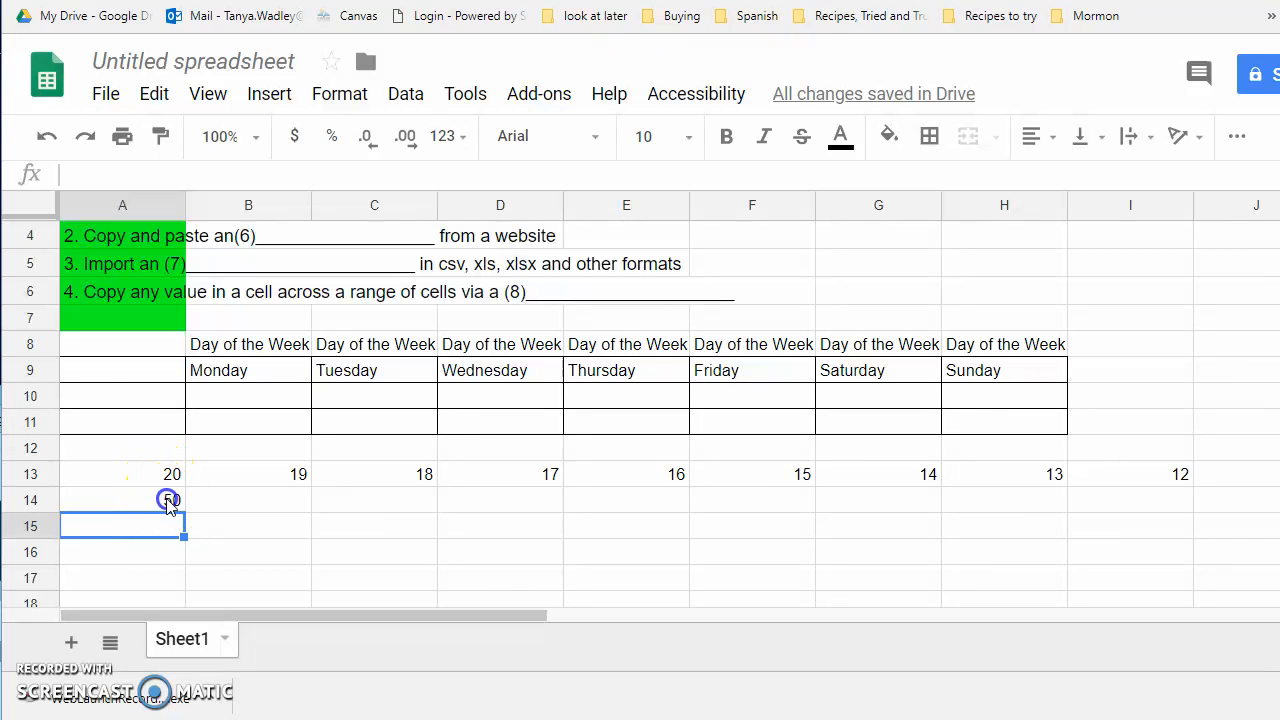
left_click(263, 508)
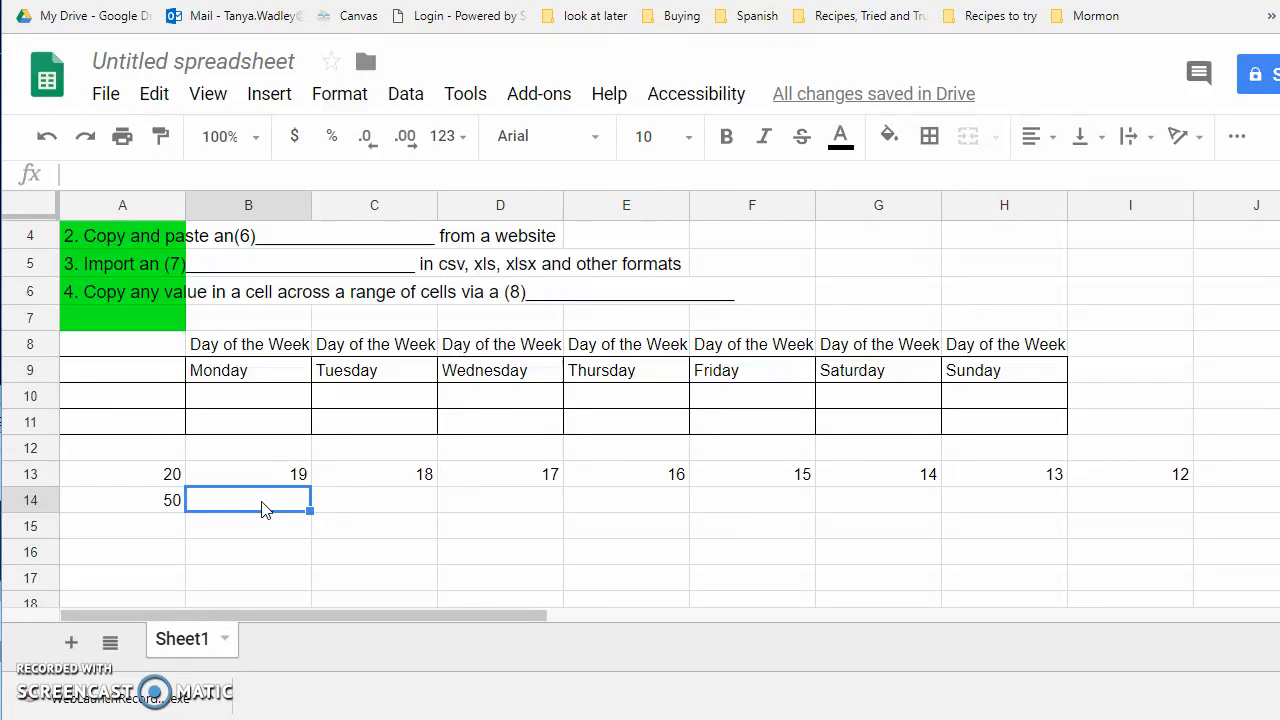
left_click(145, 503)
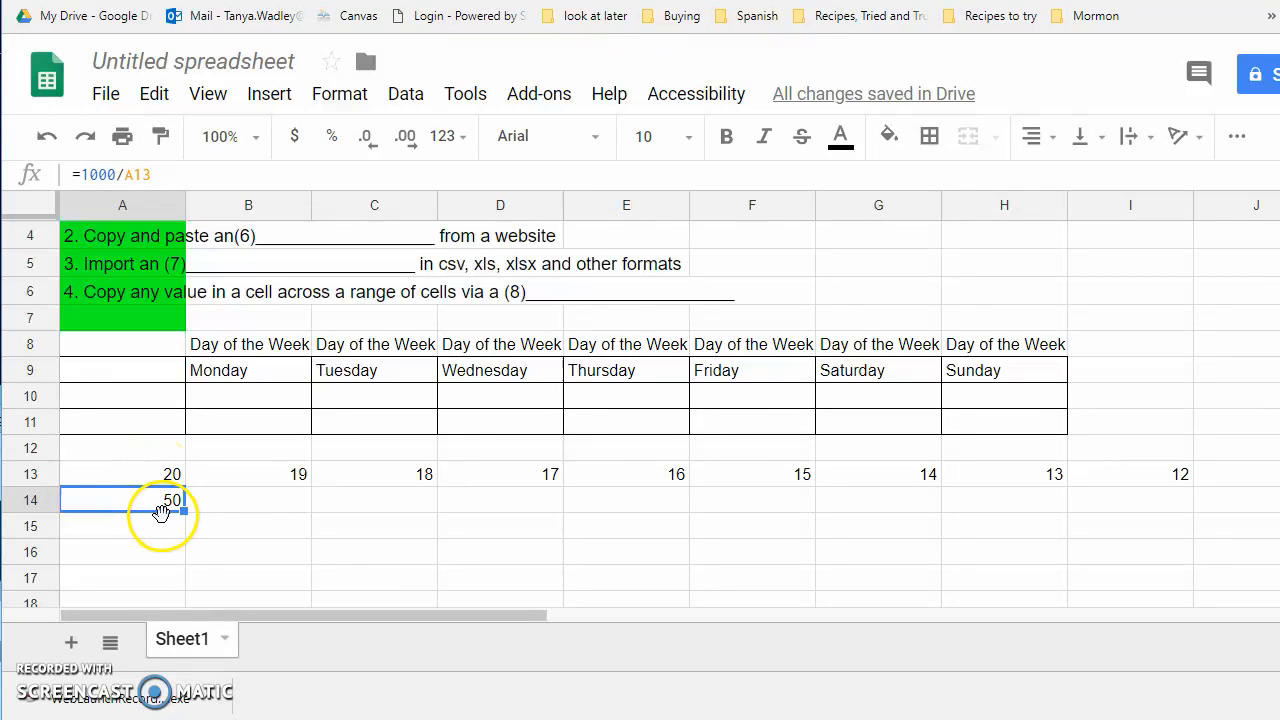
left_click(160, 505)
left_click_drag(185, 512, 1050, 516)
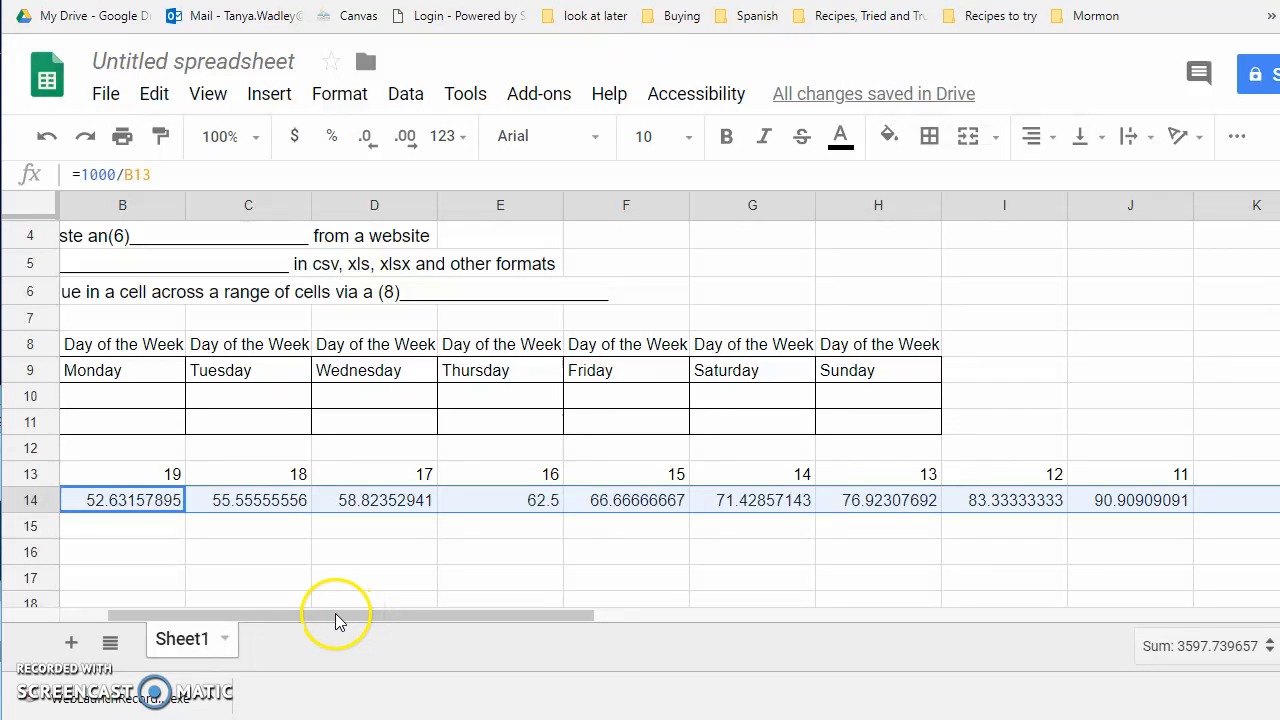
Step: Check the copied formulas in B14 and F14 and review the worksheet document for the next task
left_click(115, 505)
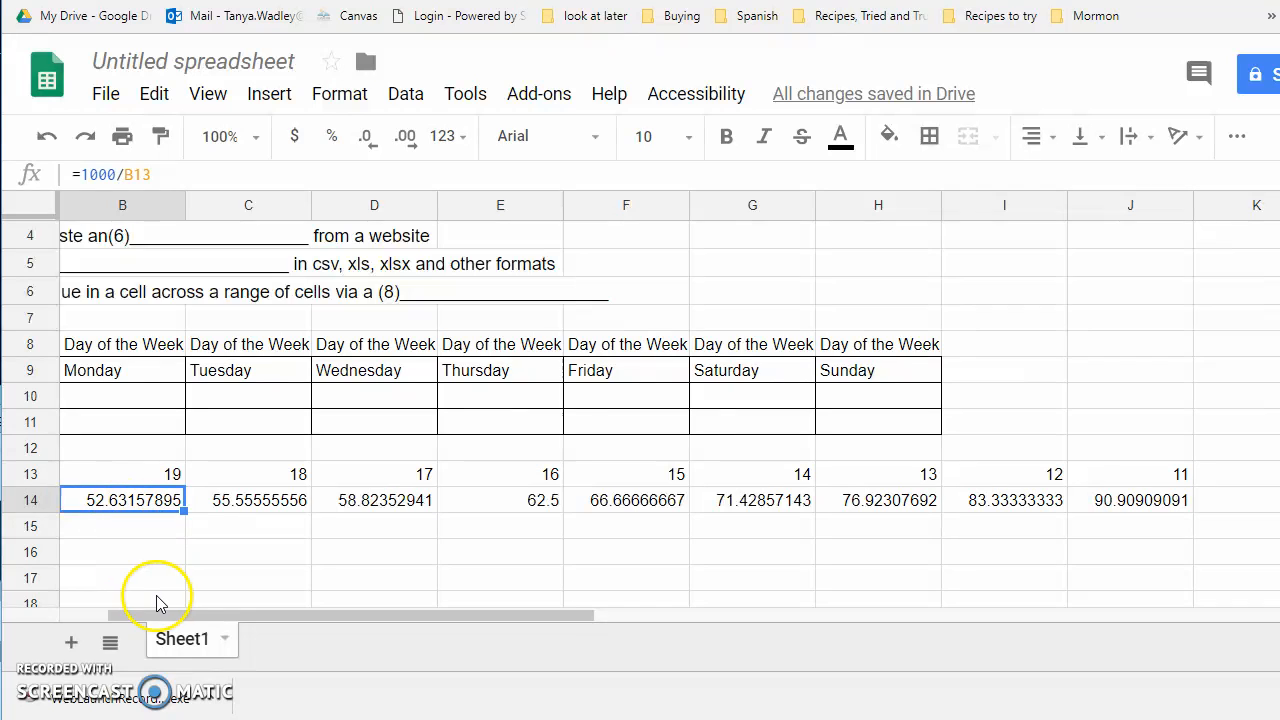
left_click(638, 502)
left_click_drag(512, 617, 318, 632)
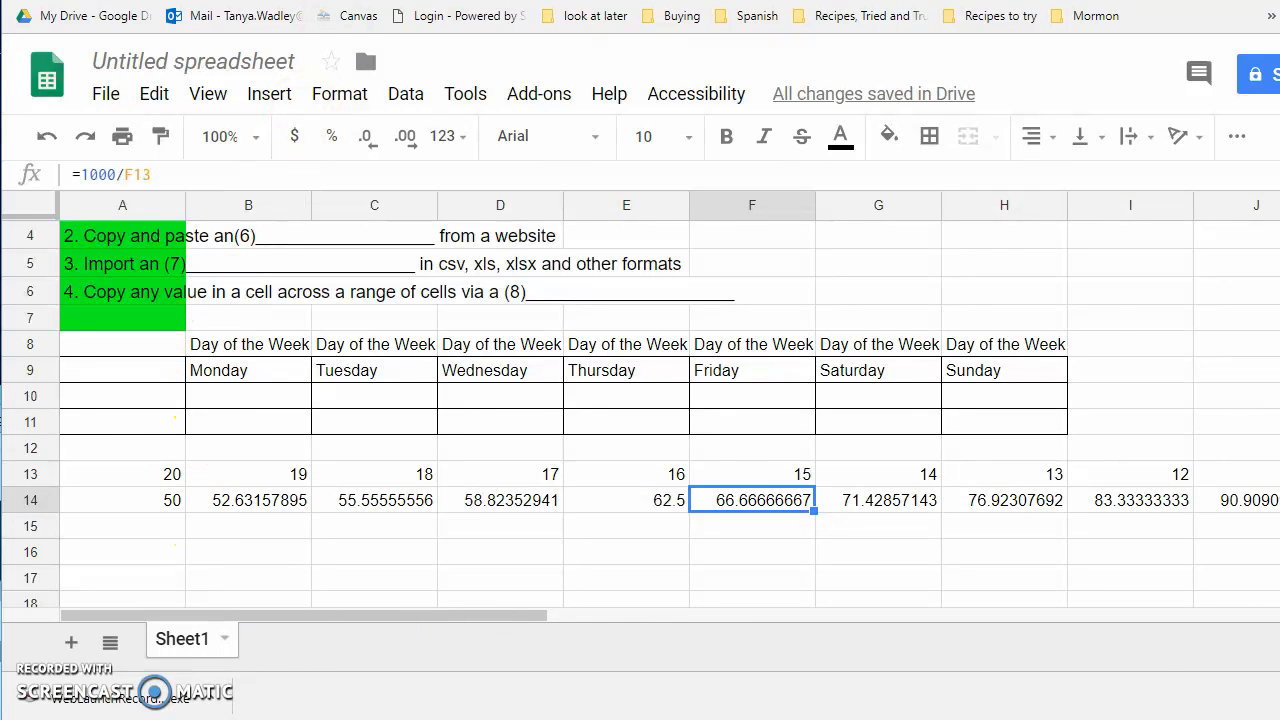
left_click(284, 0)
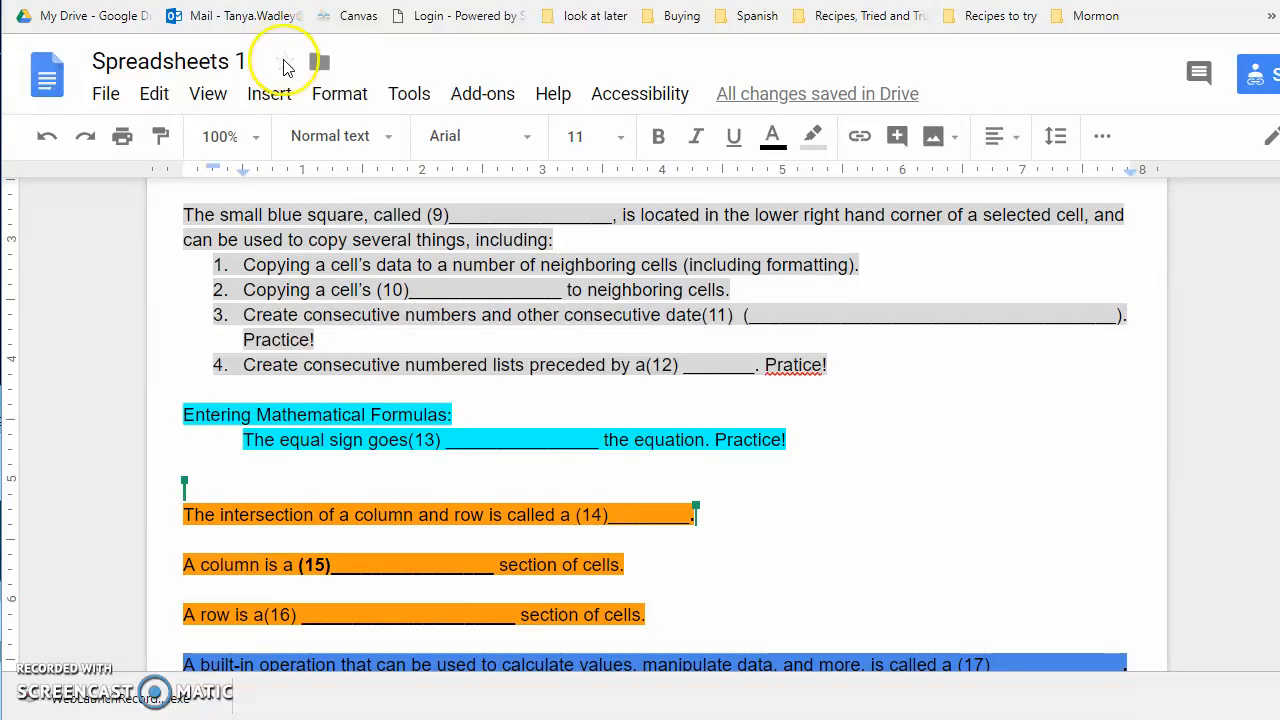
left_click(460, 0)
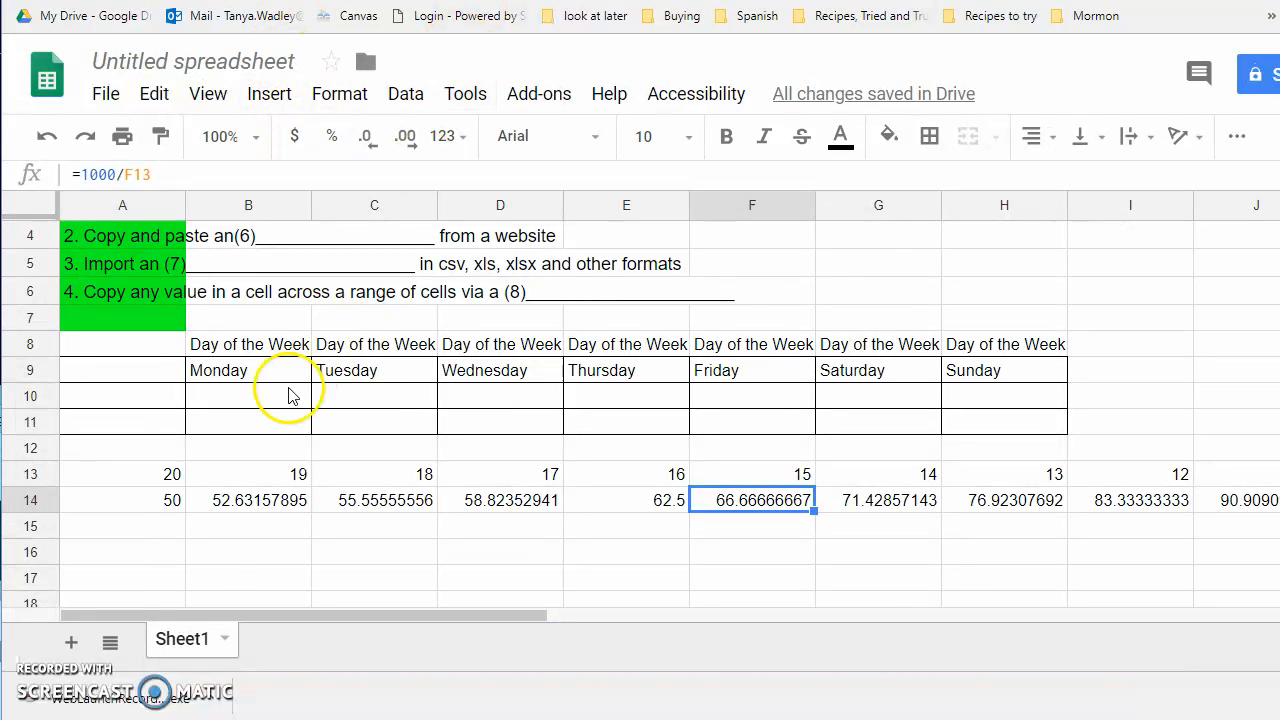
Step: Enter 12/6/2018 in B15 and fill it down column B to row 22
left_click(229, 528)
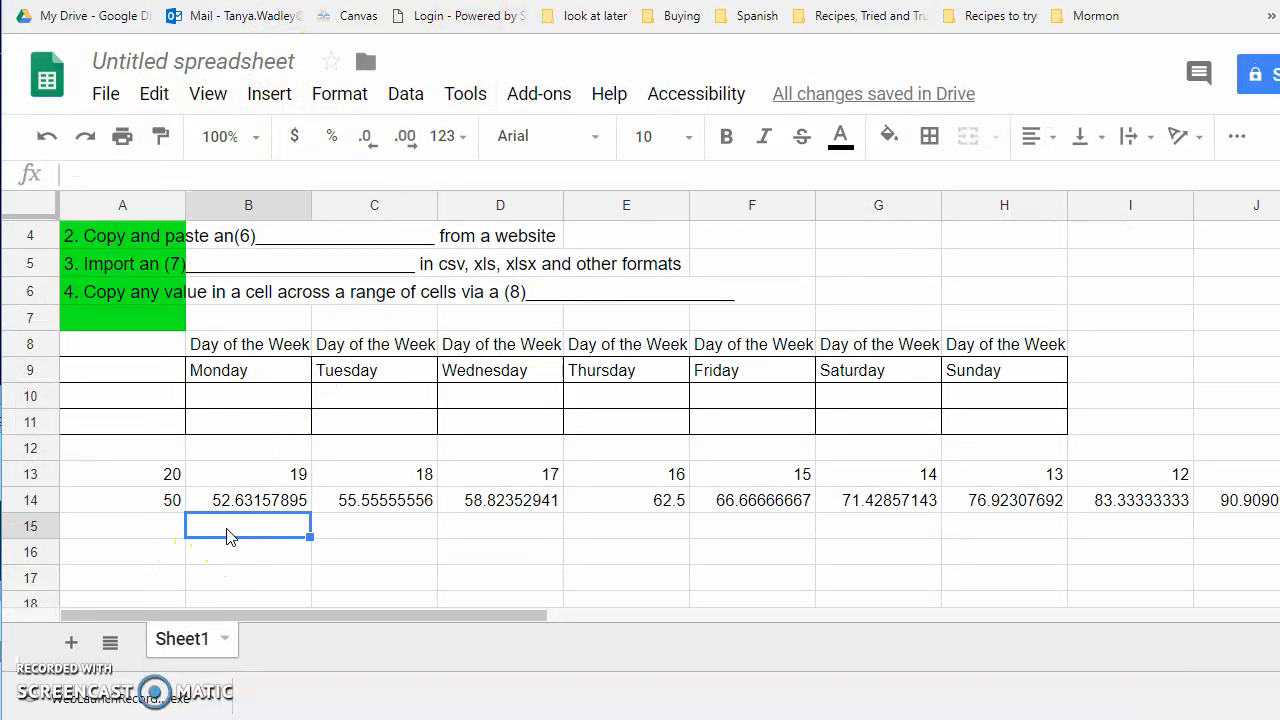
type("12/6/2018")
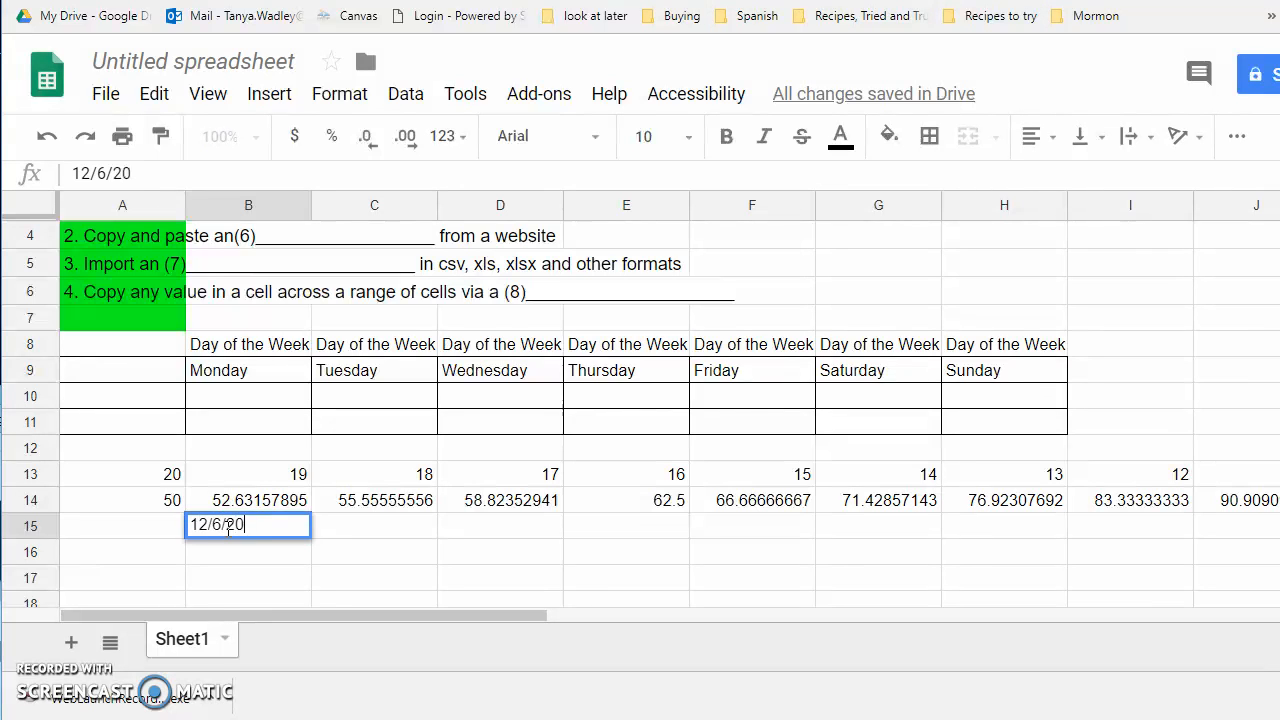
key("Return")
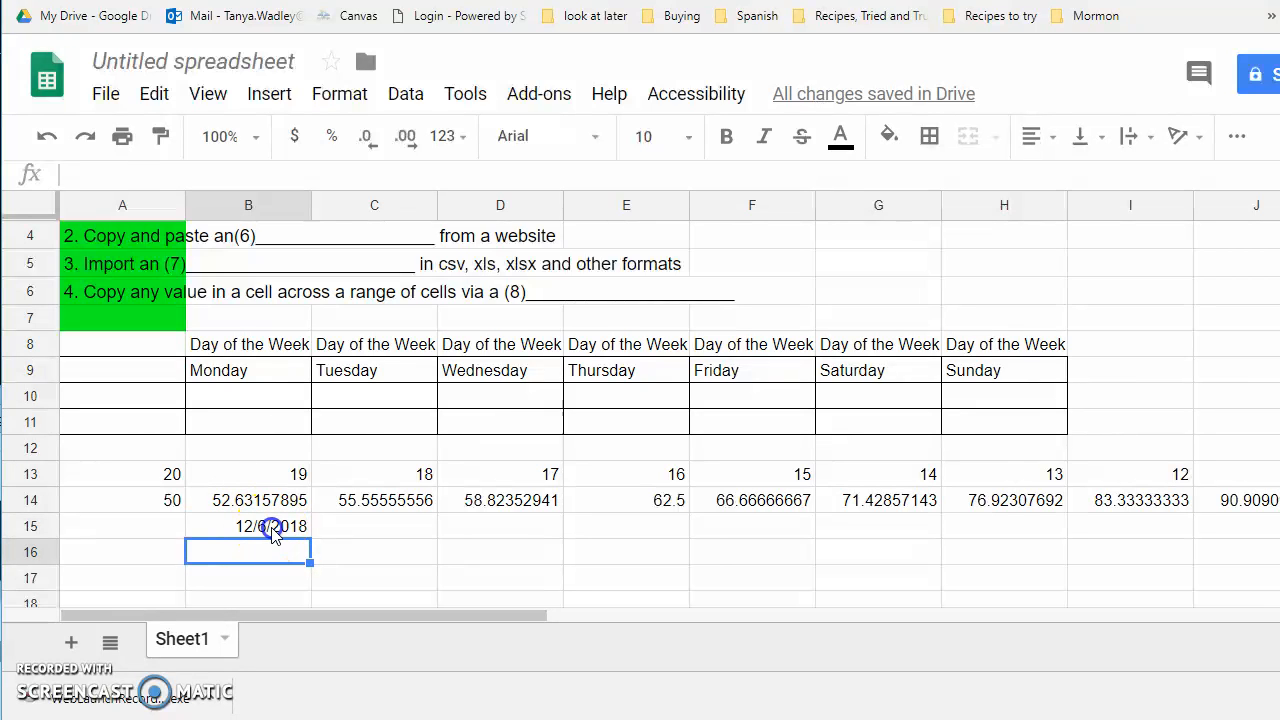
left_click(272, 530)
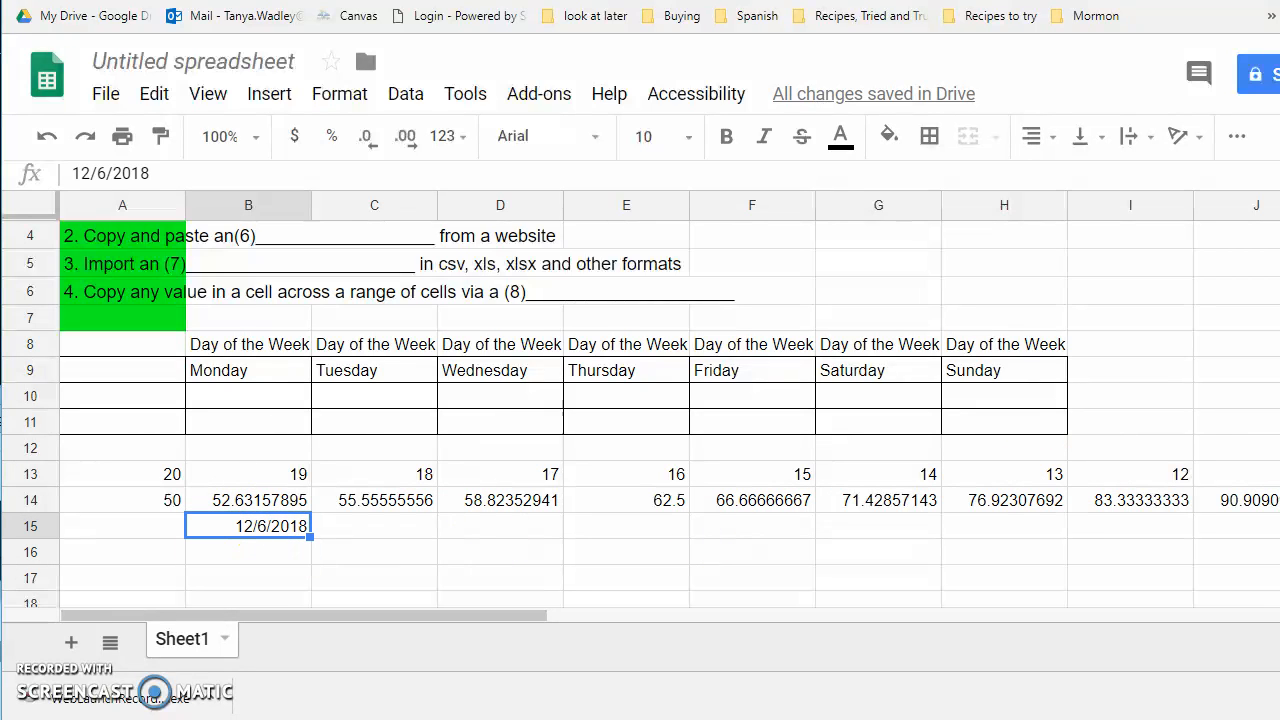
scroll(640, 400, "down", 5)
scroll(640, 400, "up", 6)
scroll(640, 400, "down", 4)
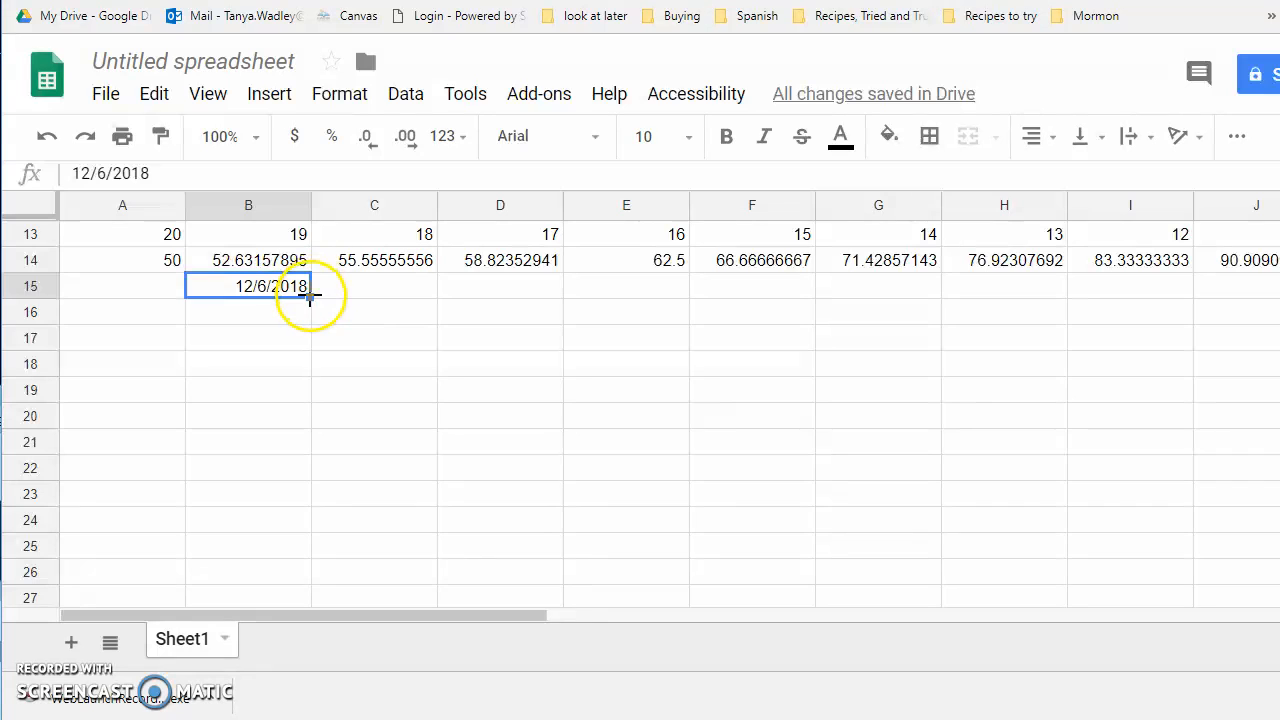
left_click_drag(311, 297, 312, 462)
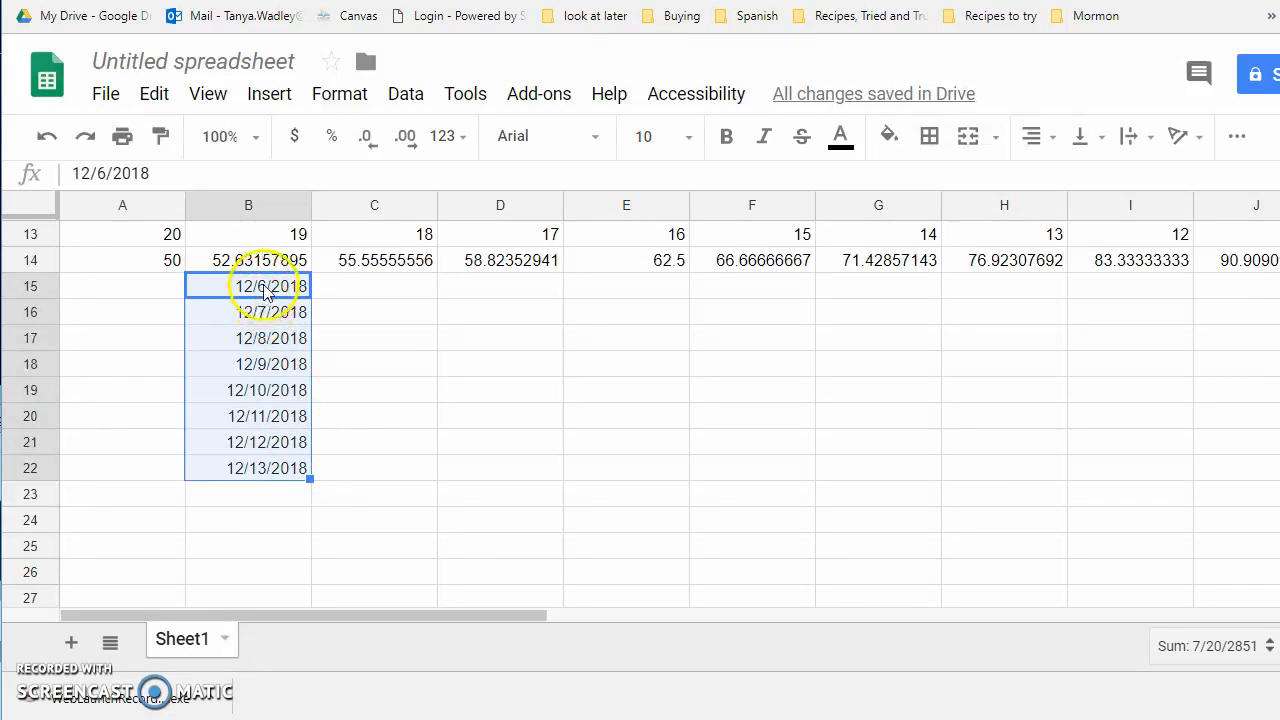
Step: Replace the date in B16 with 12/13/2018
left_click(263, 285)
left_click(262, 313)
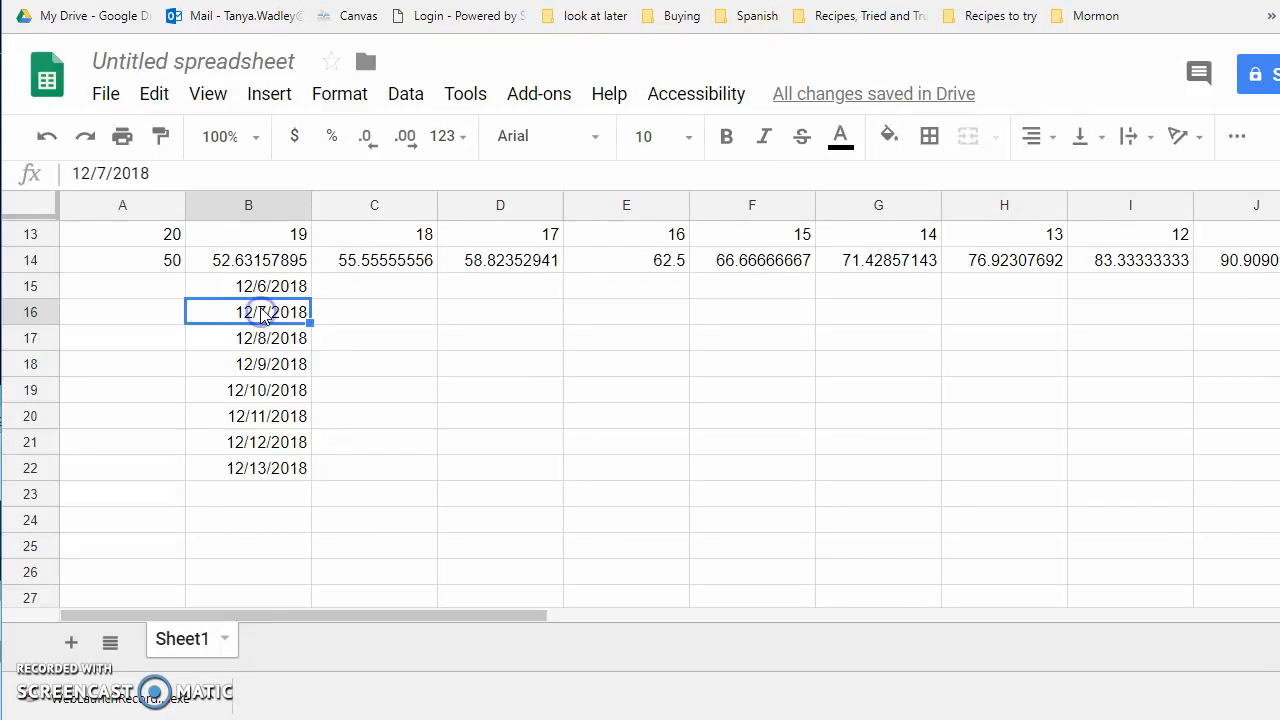
left_click(269, 316)
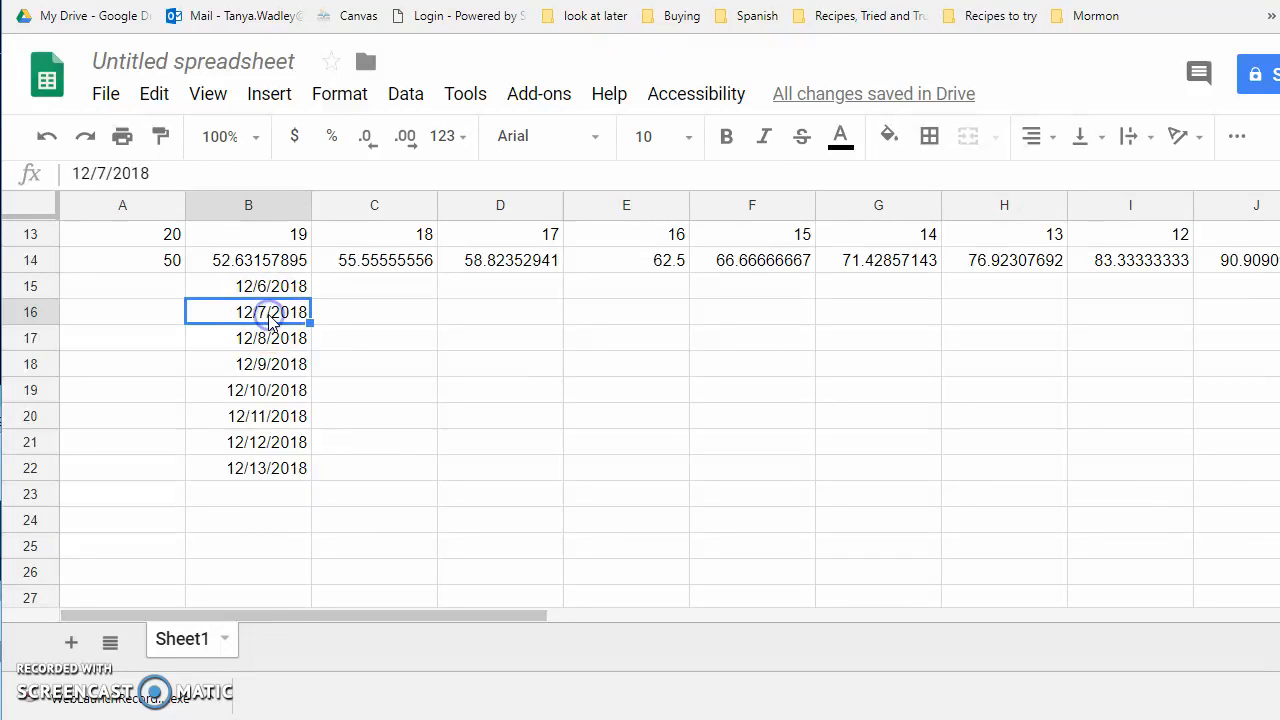
type("12/13/2018")
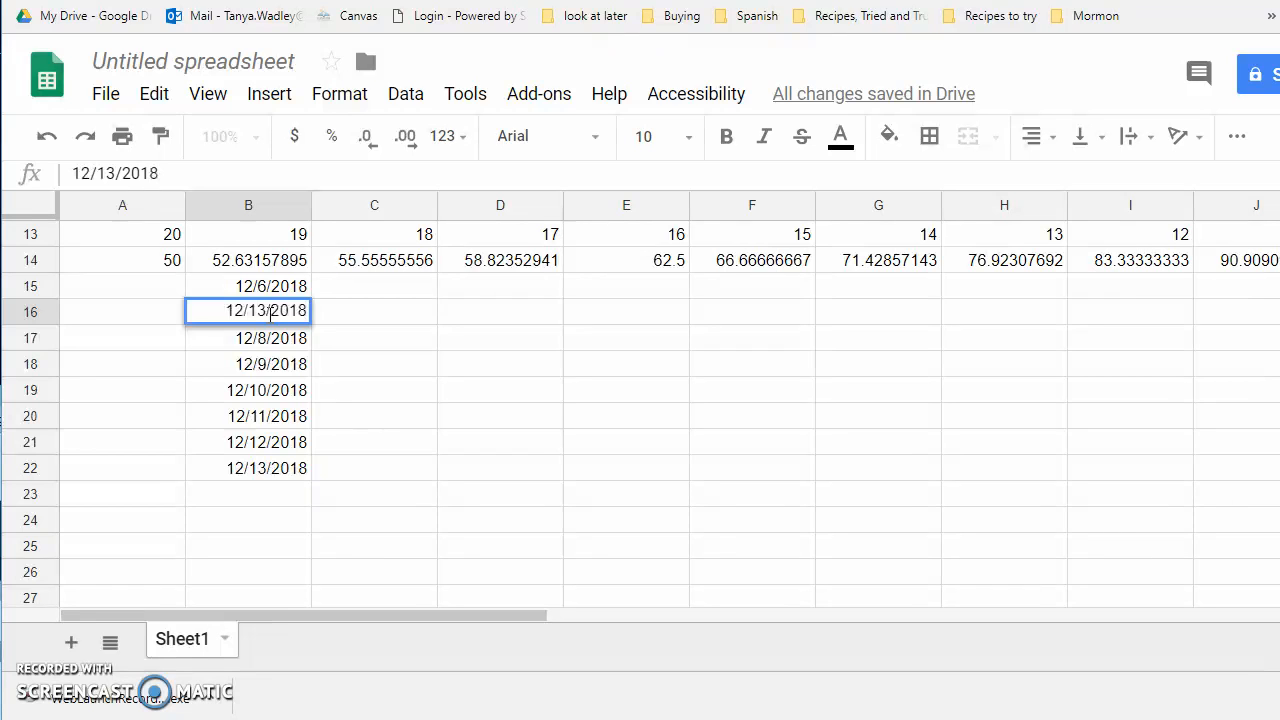
key("Return")
Step: Extend the B15:B16 weekly dates down to B23, ending at 1/31/2019
left_click(265, 290)
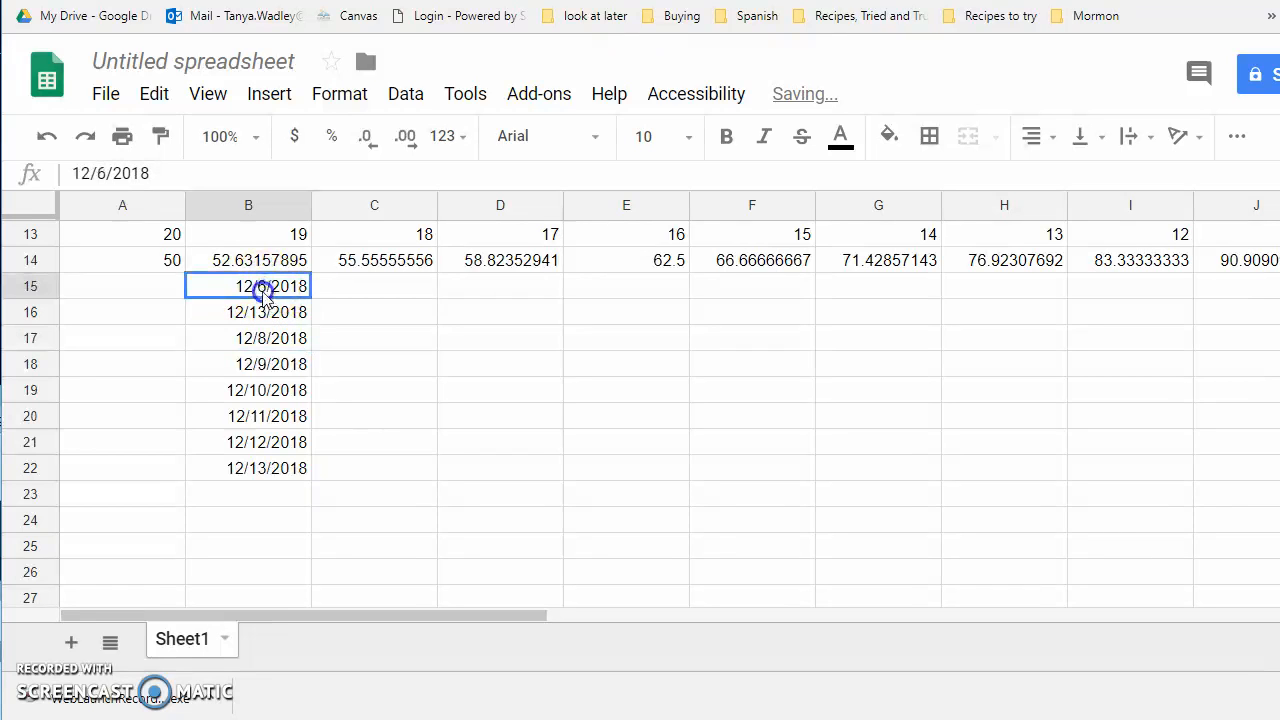
left_click_drag(265, 290, 263, 314)
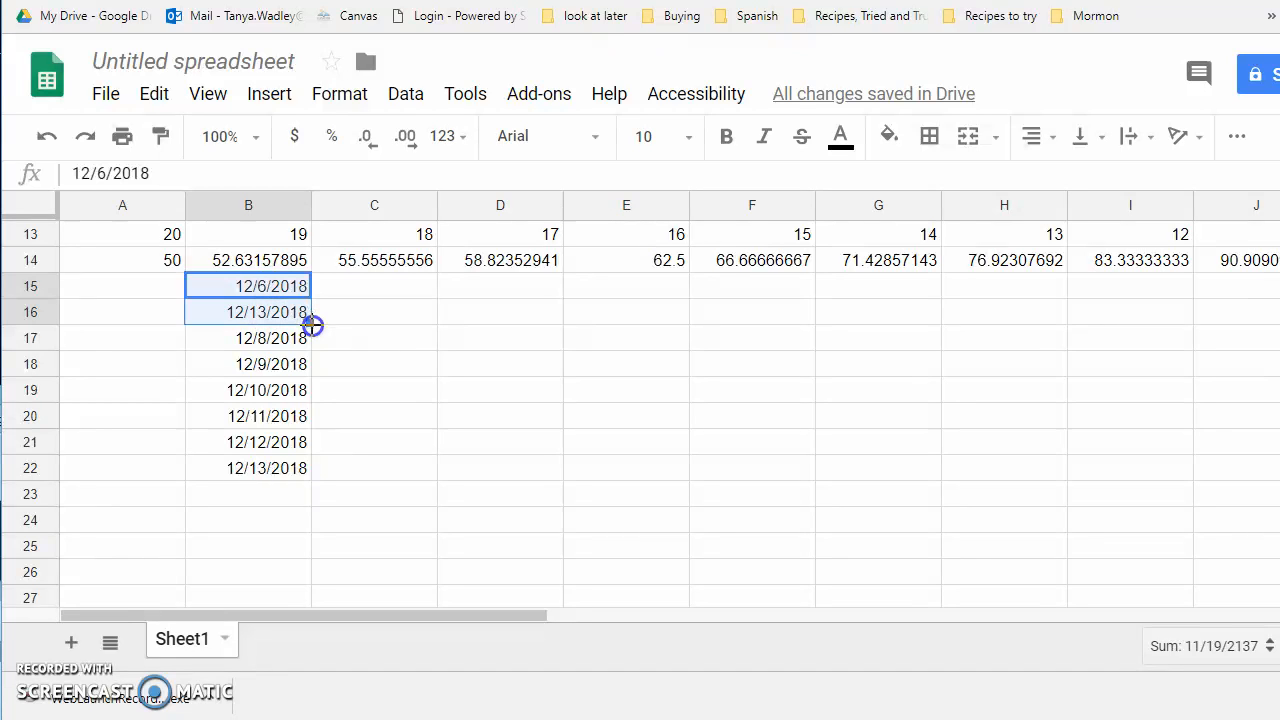
left_click_drag(312, 324, 303, 507)
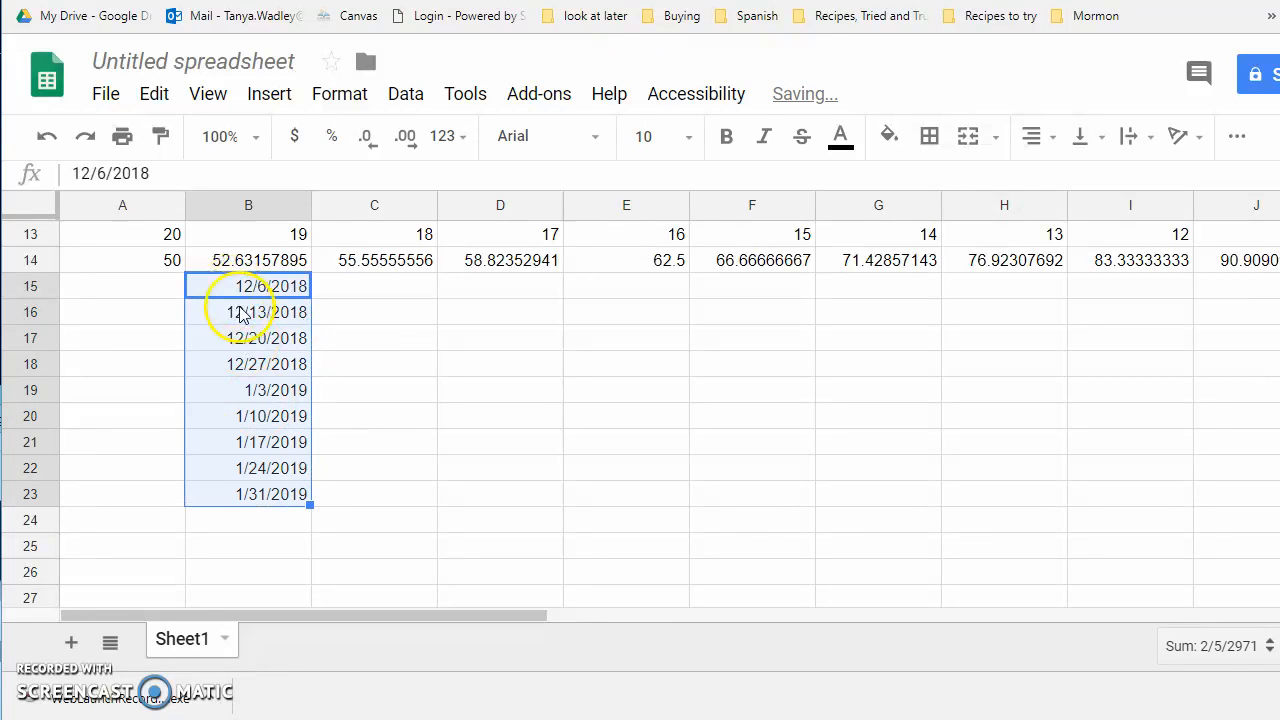
left_click(357, 283)
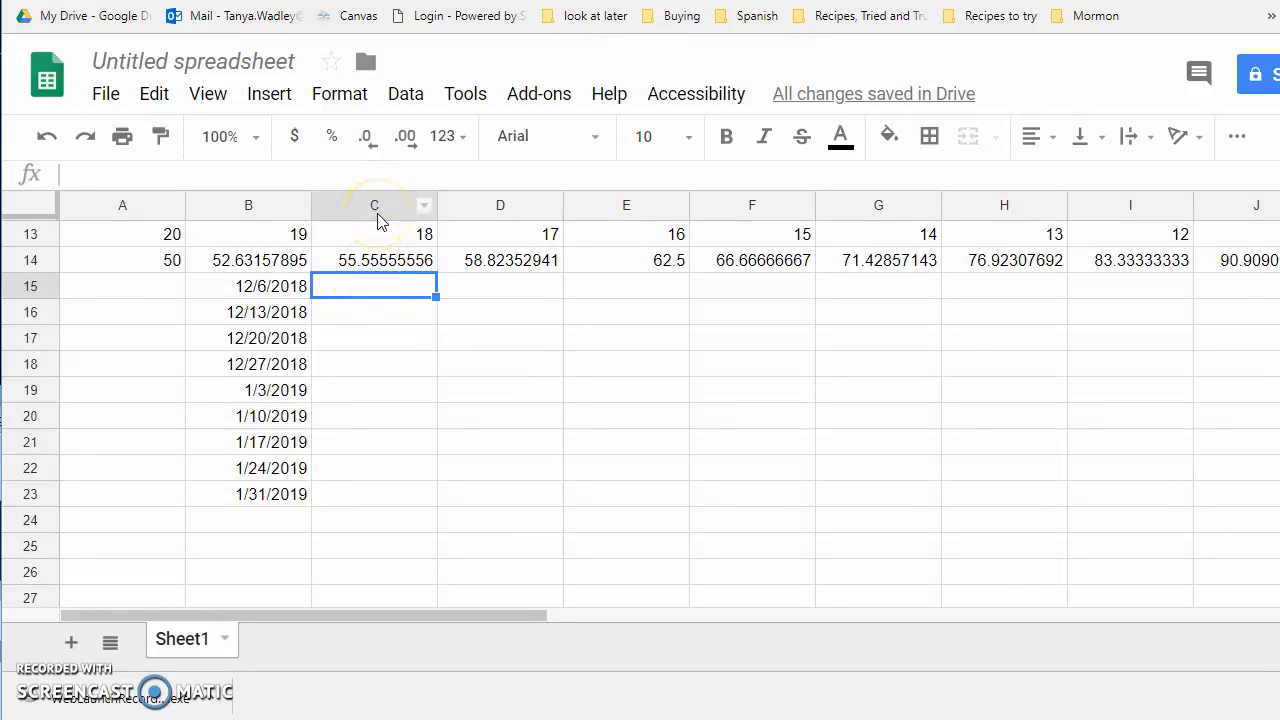
Step: Enter 5:00 in C15 and apply the Time number format
type("5:00")
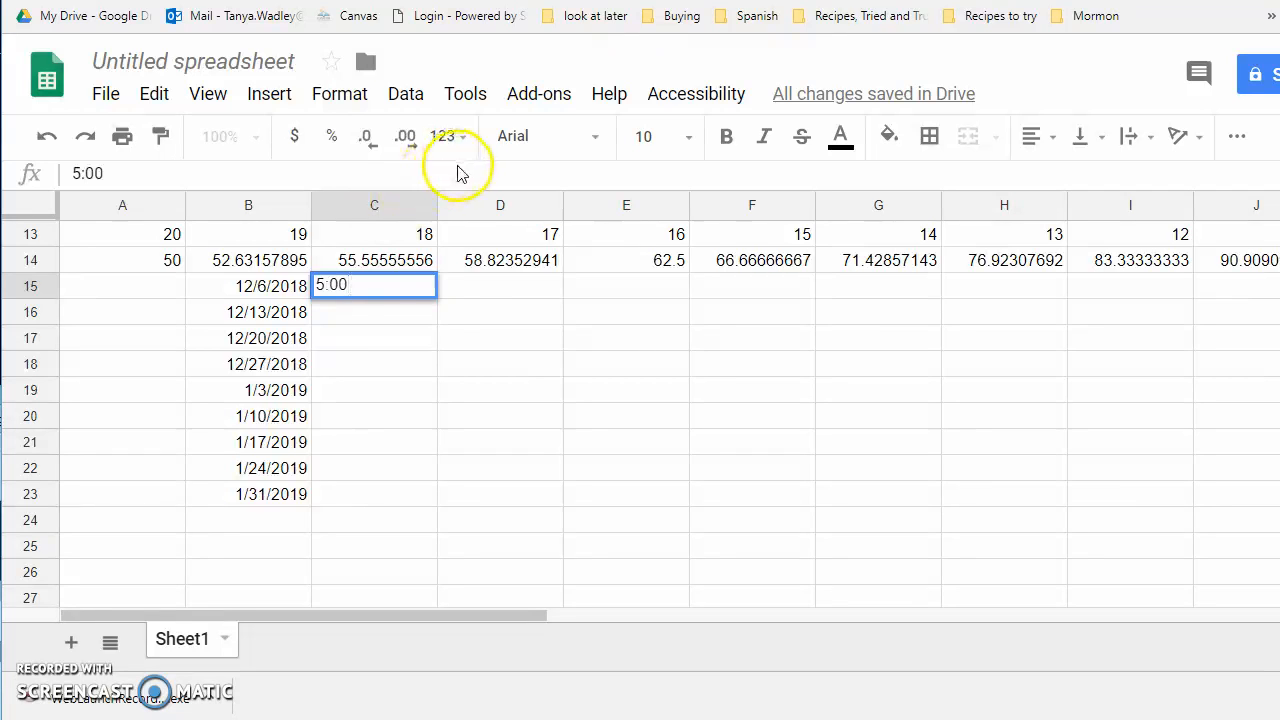
key("Return")
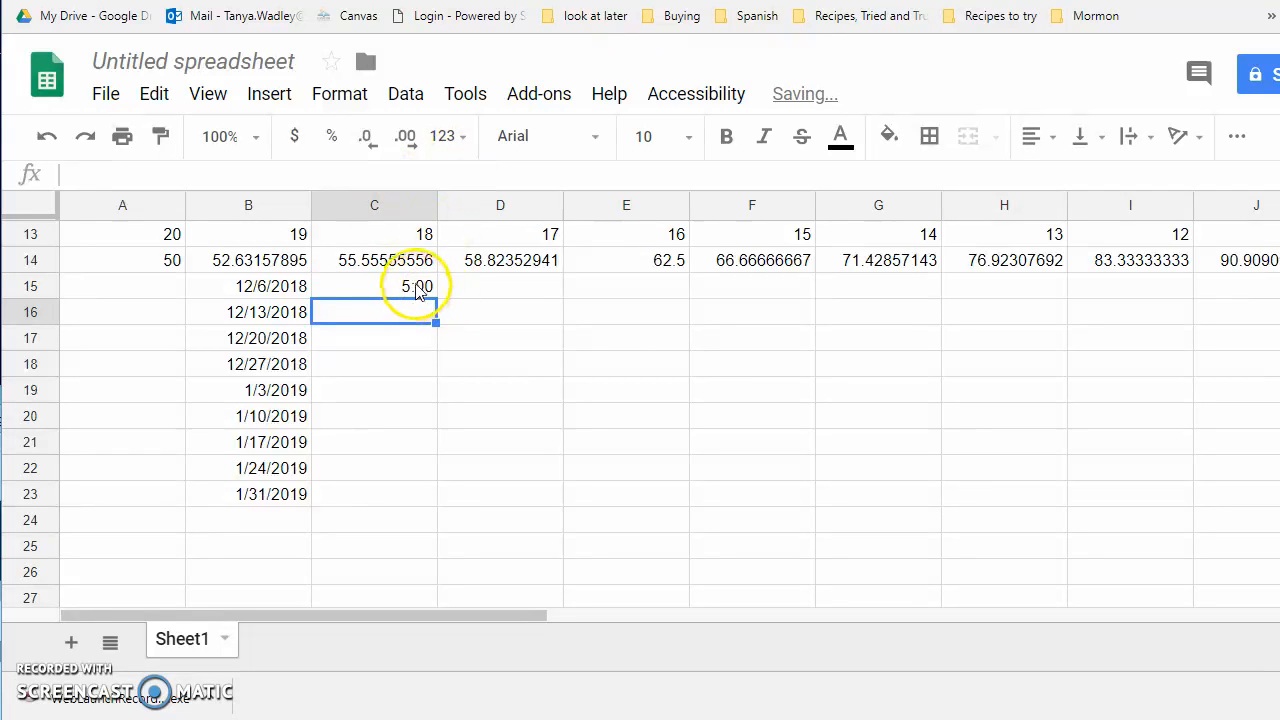
left_click(420, 285)
left_click(450, 136)
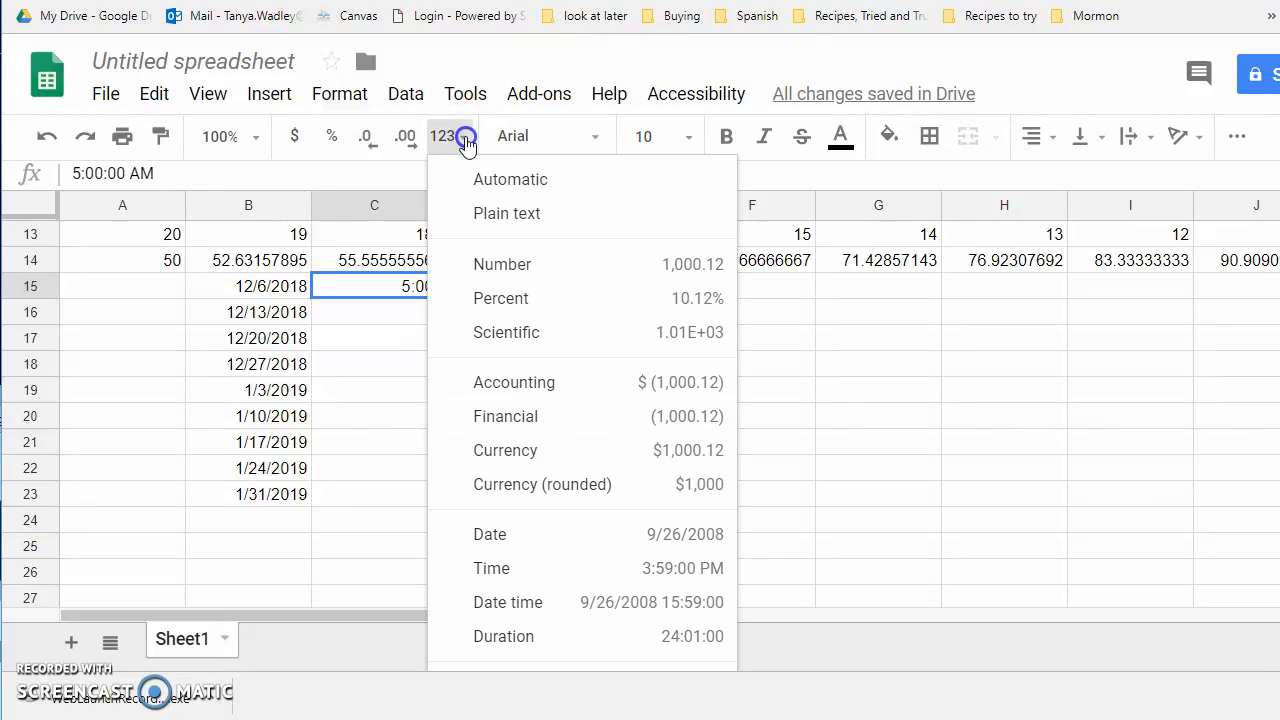
left_click(495, 564)
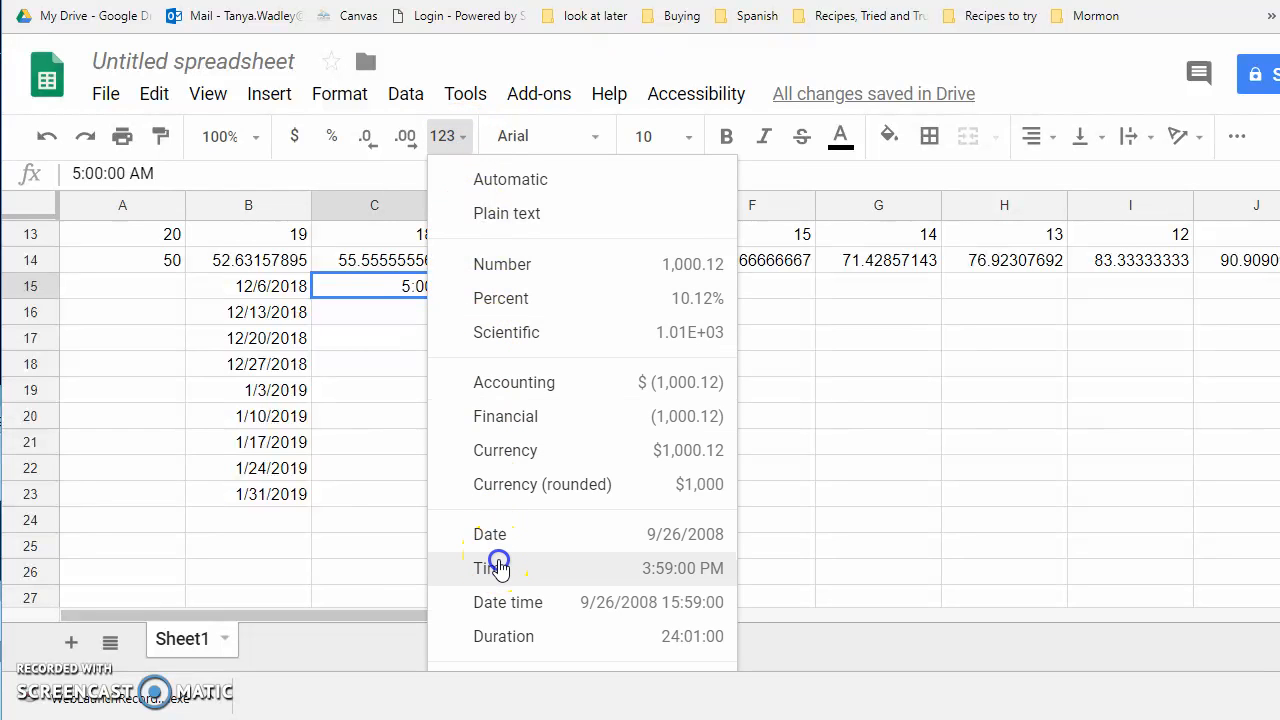
Step: Enter 5:15 in C16 and copy C15's time format onto it with Paint format
left_click(378, 314)
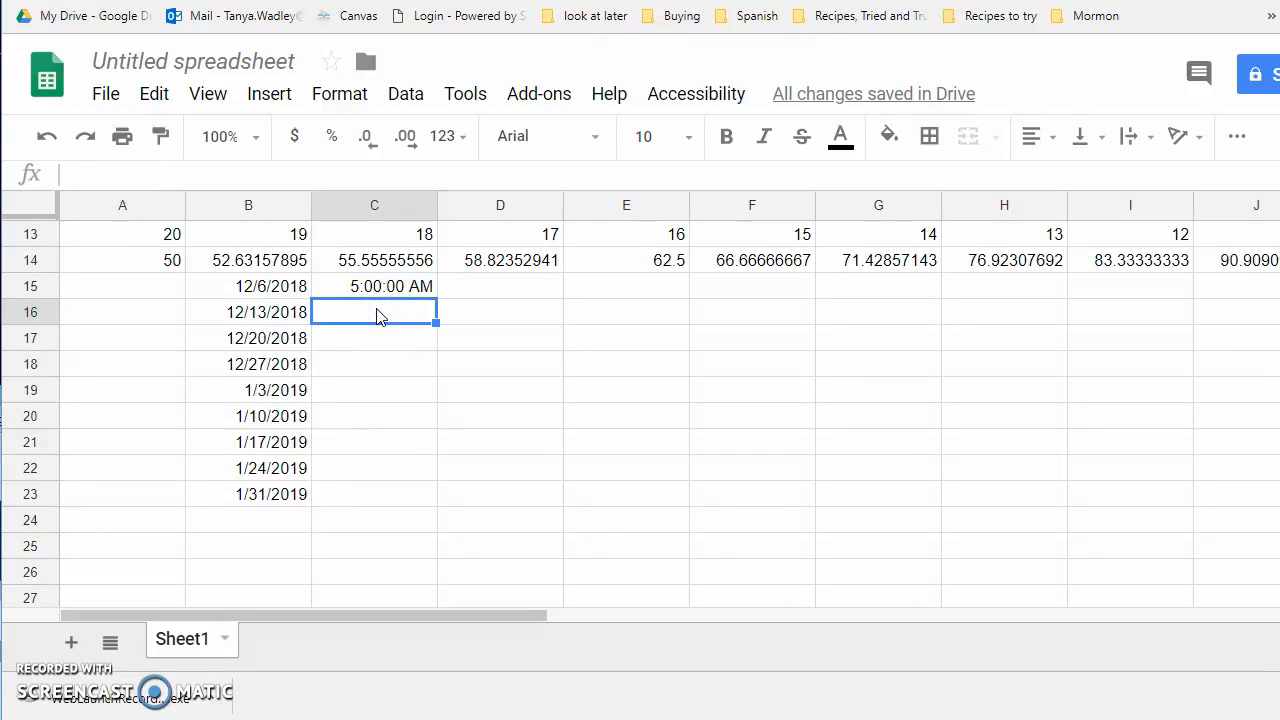
type("5:15")
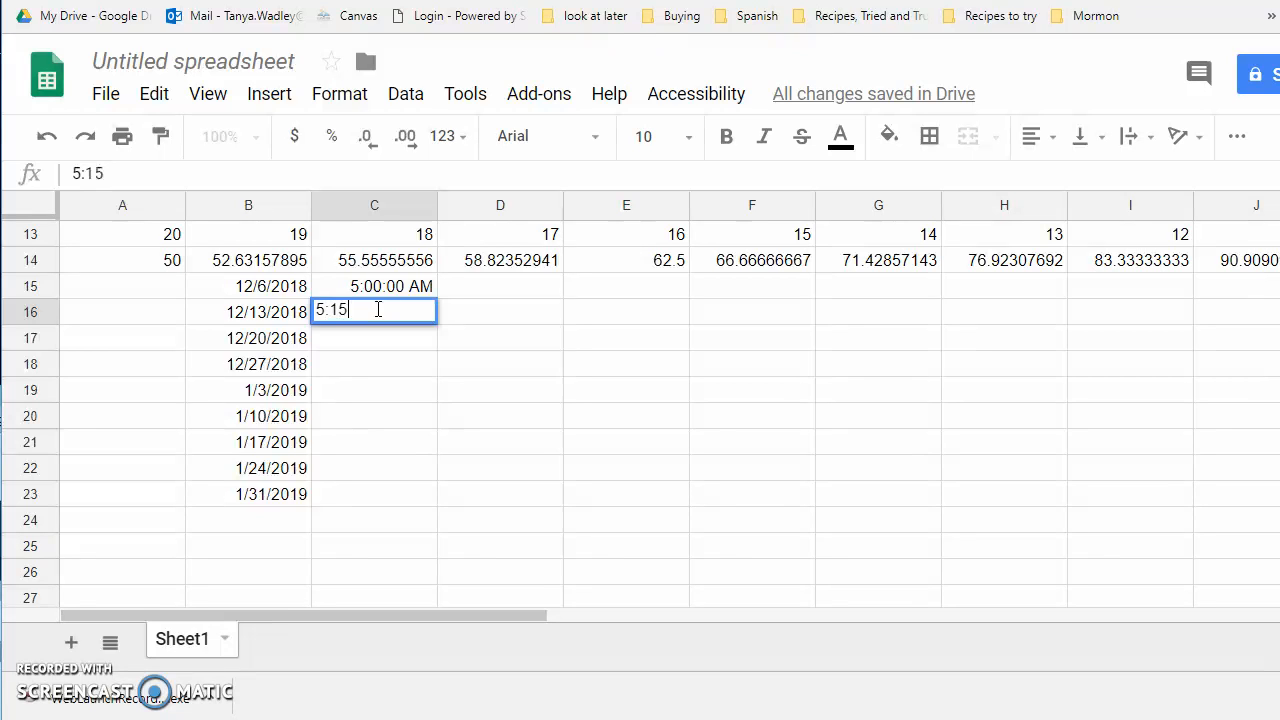
key("Return")
left_click(378, 288)
left_click_drag(378, 288, 383, 313)
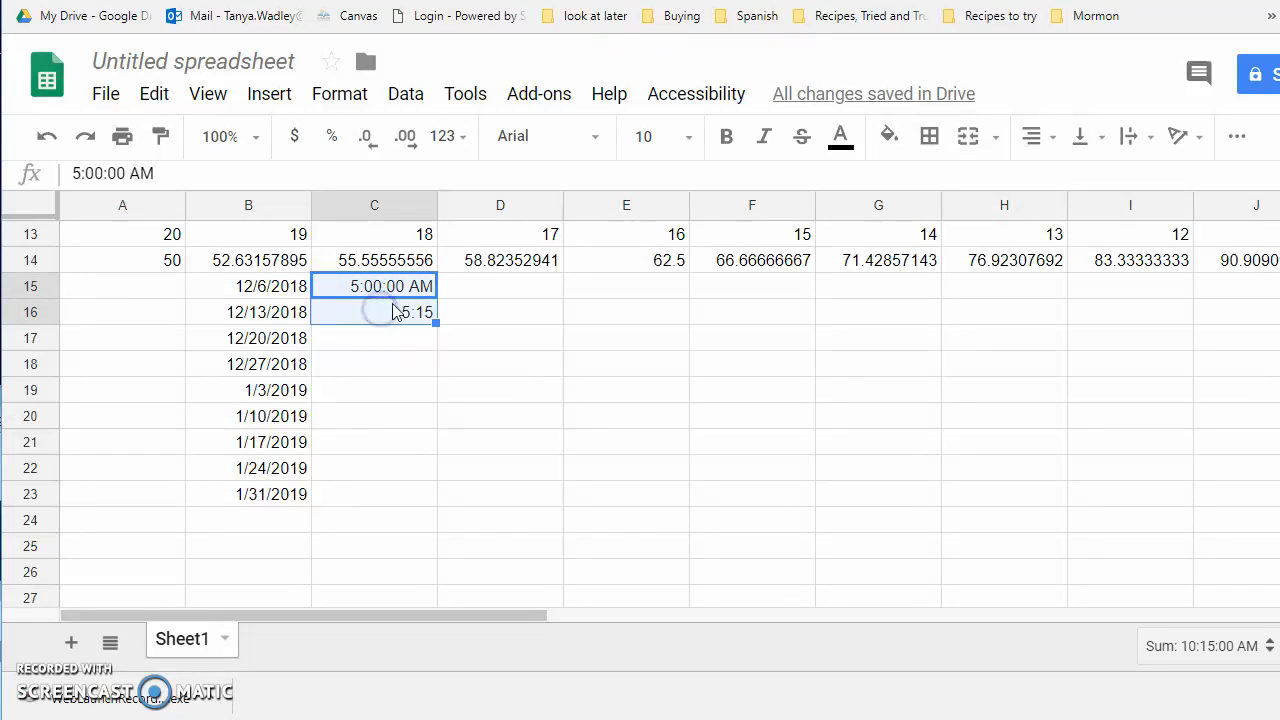
left_click(390, 286)
left_click(155, 135)
left_click(388, 313)
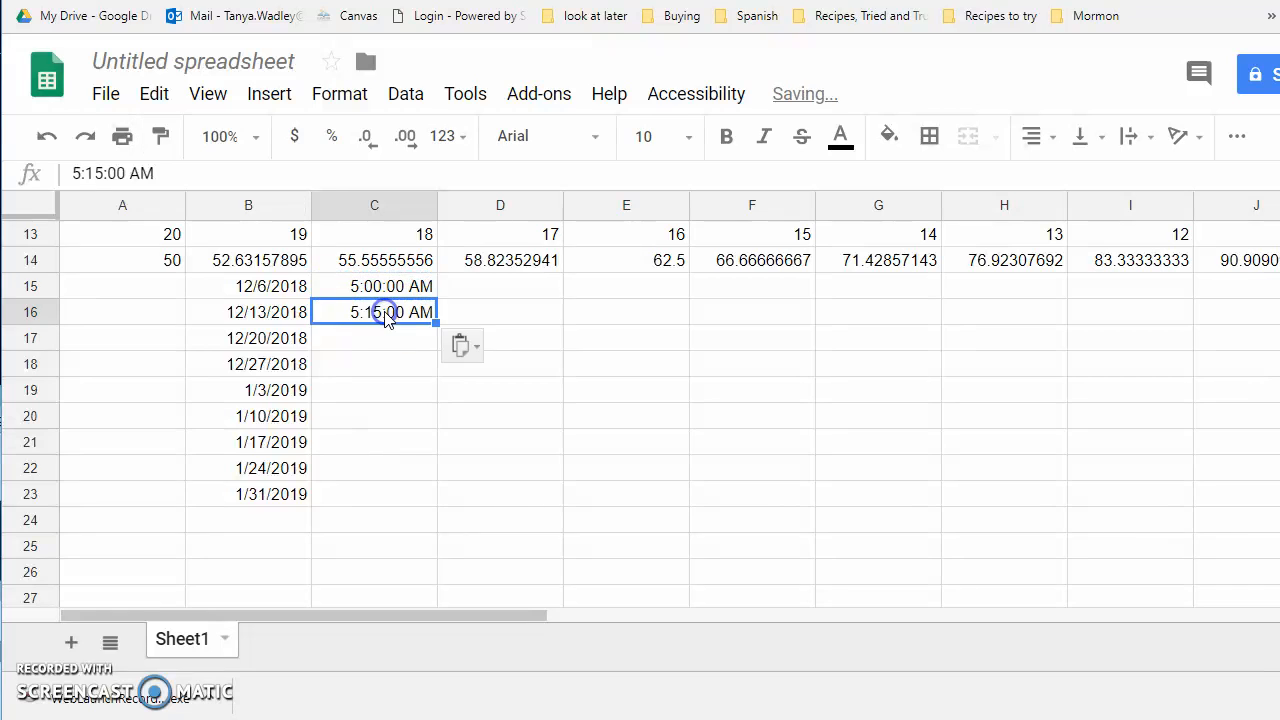
Step: Fill the 15-minute times from C15:C16 down to C24, ending at 7:15:00 AM
left_click(390, 287)
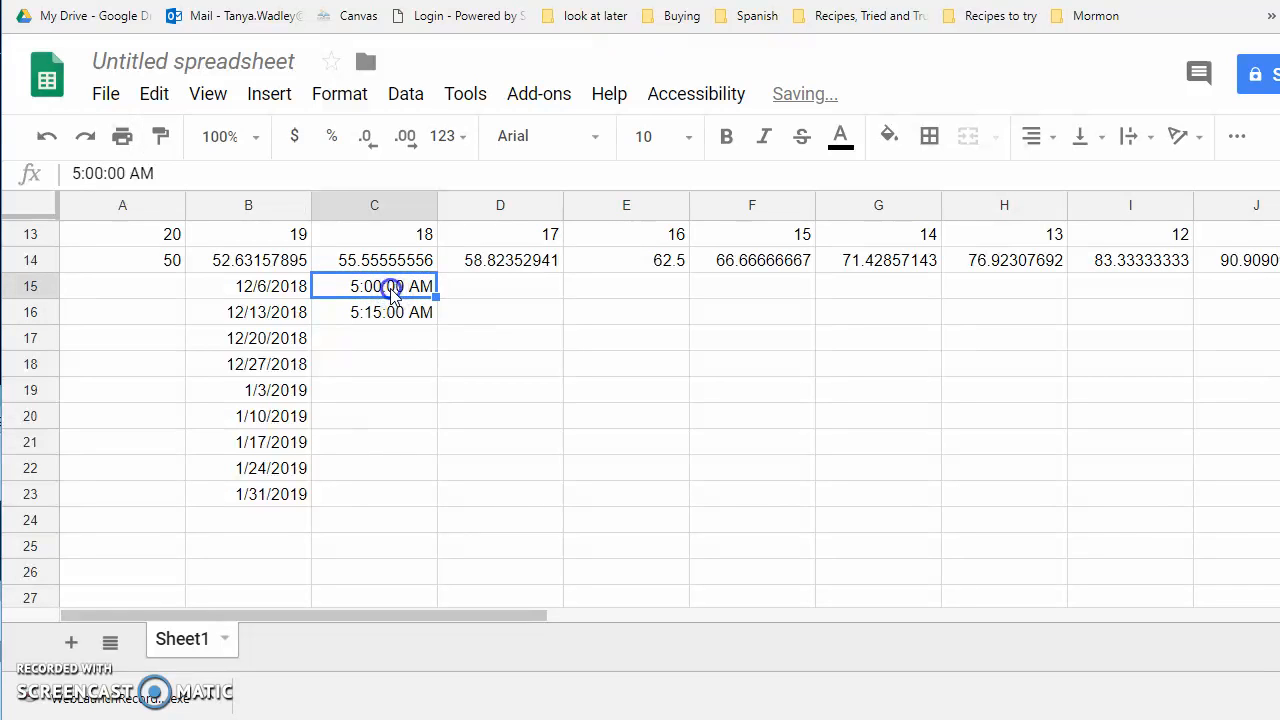
left_click_drag(391, 288, 394, 312)
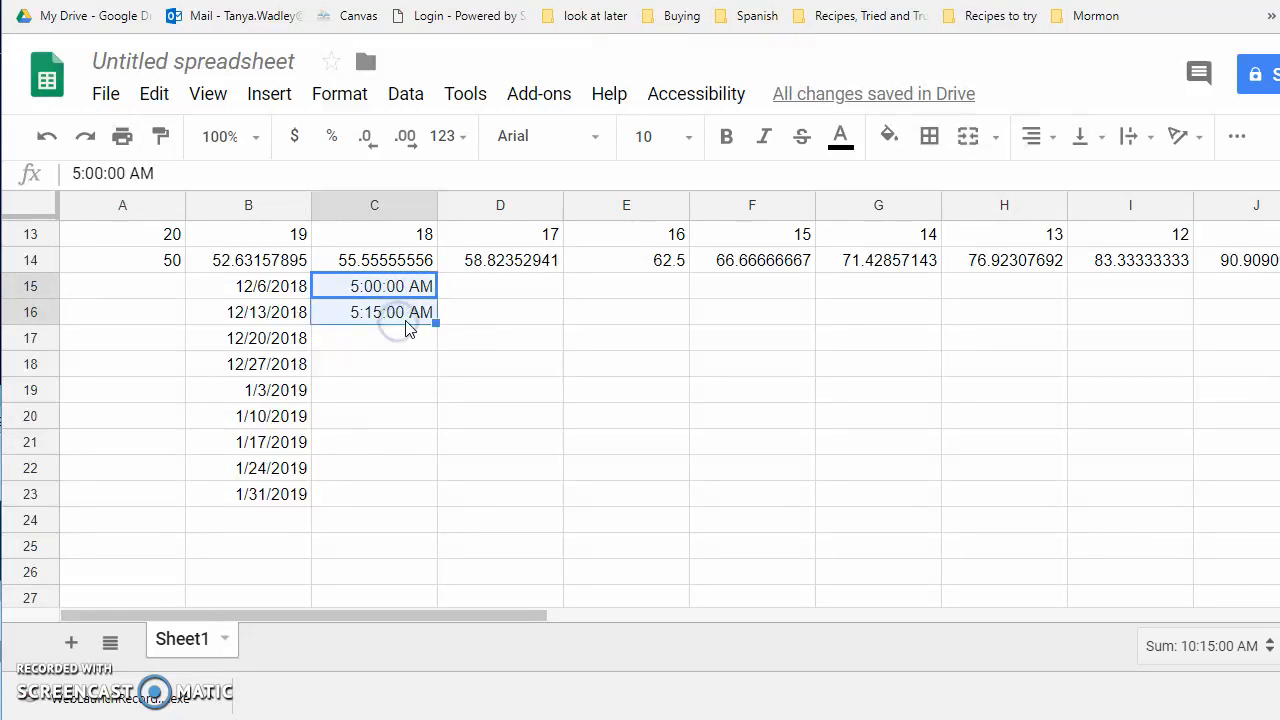
left_click_drag(435, 324, 443, 520)
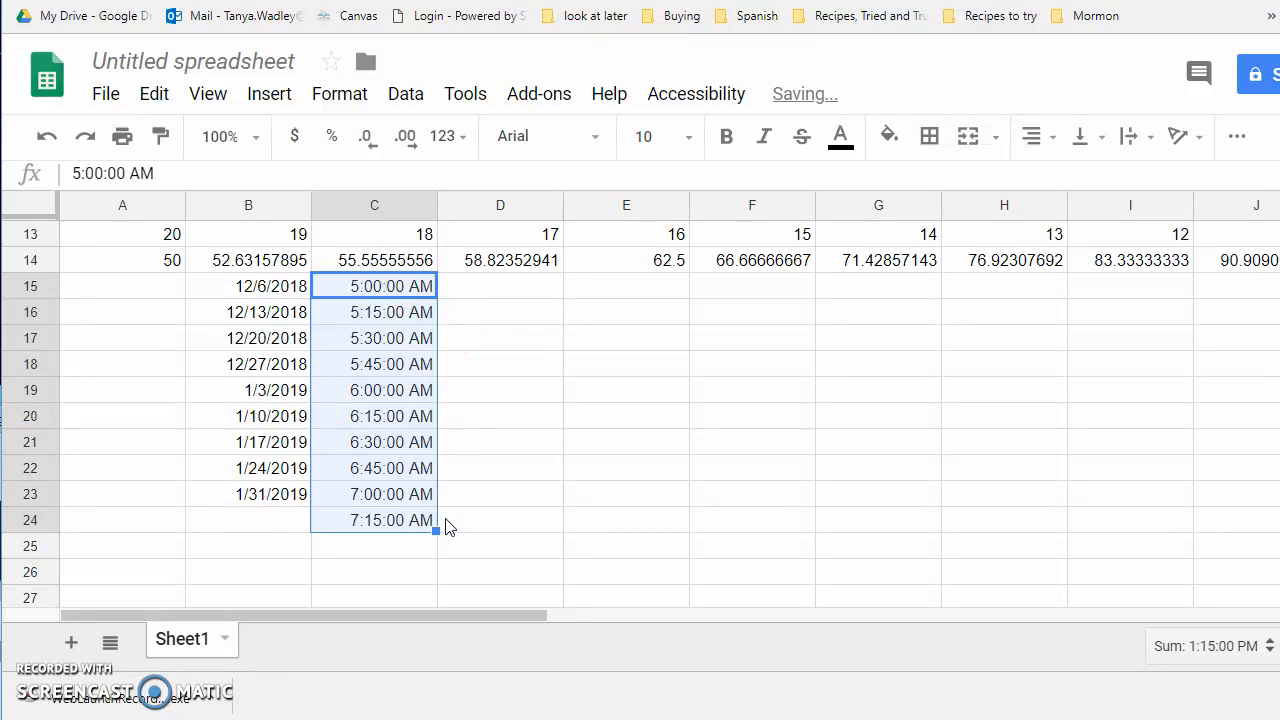